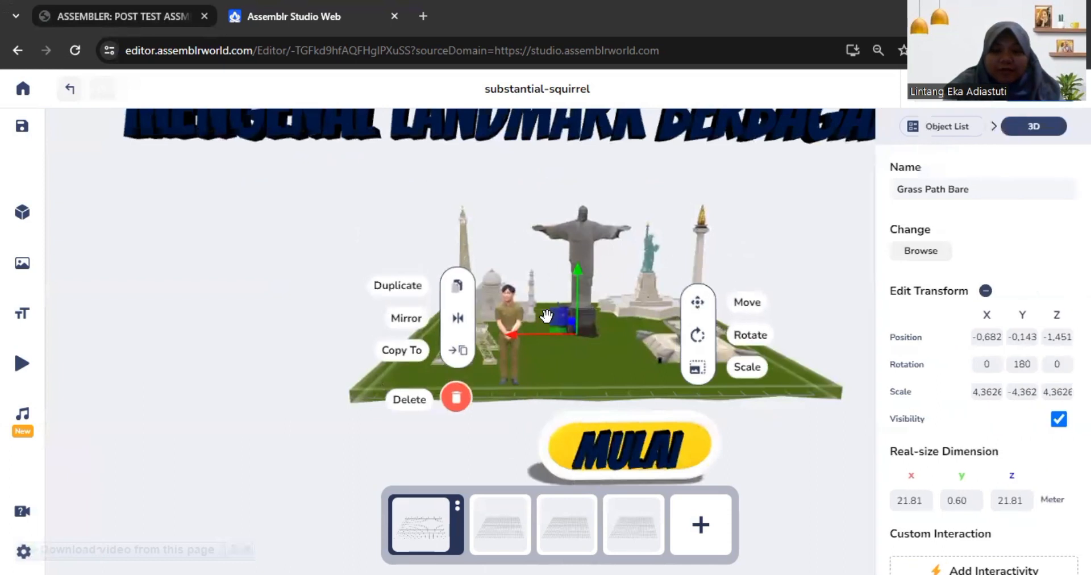
# Step: Examine the title scene with its landmark models, heading and MULAI sign from several angles
pyautogui.moveTo(604, 319)
pyautogui.mouseDown()
pyautogui.moveTo(600, 333)
pyautogui.moveTo(604, 319)
pyautogui.mouseUp()
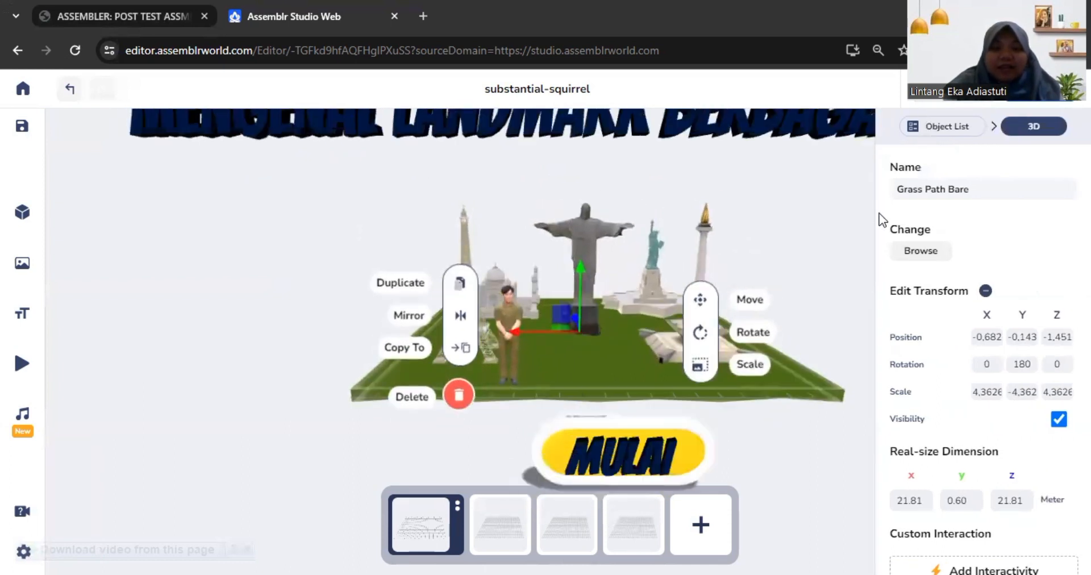
pyautogui.moveTo(851, 271); pyautogui.dragTo(845, 278)
pyautogui.click(845, 277)
pyautogui.moveTo(792, 305); pyautogui.dragTo(837, 305)
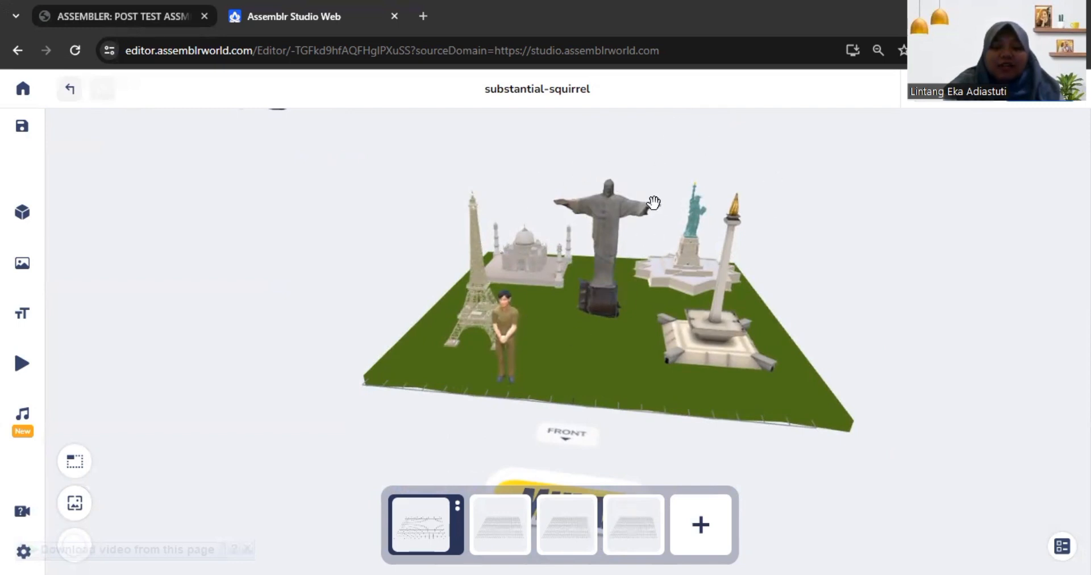
pyautogui.moveTo(808, 341); pyautogui.dragTo(815, 316)
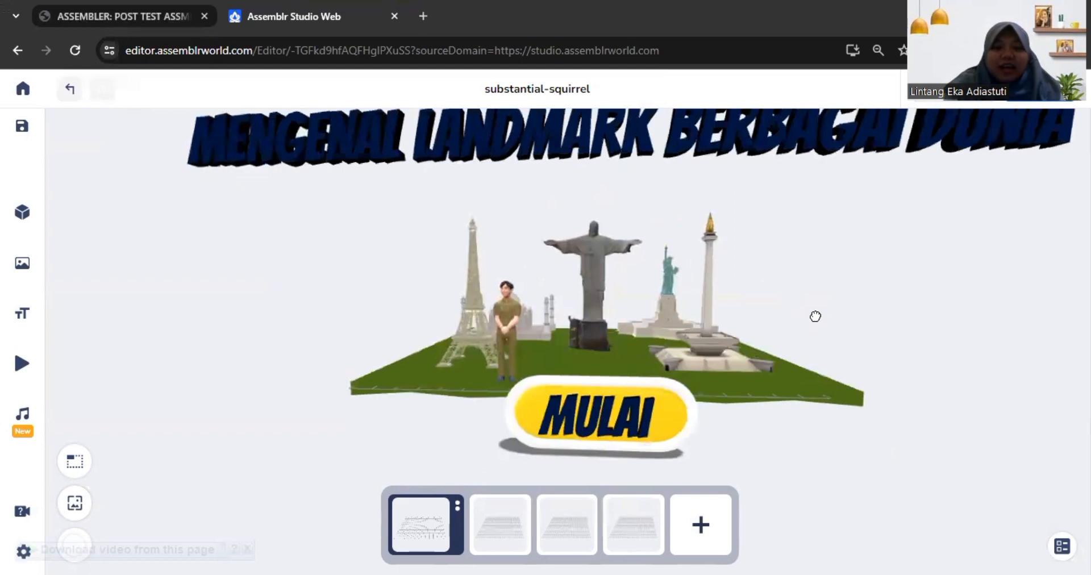
pyautogui.scroll(-3, 807, 320)
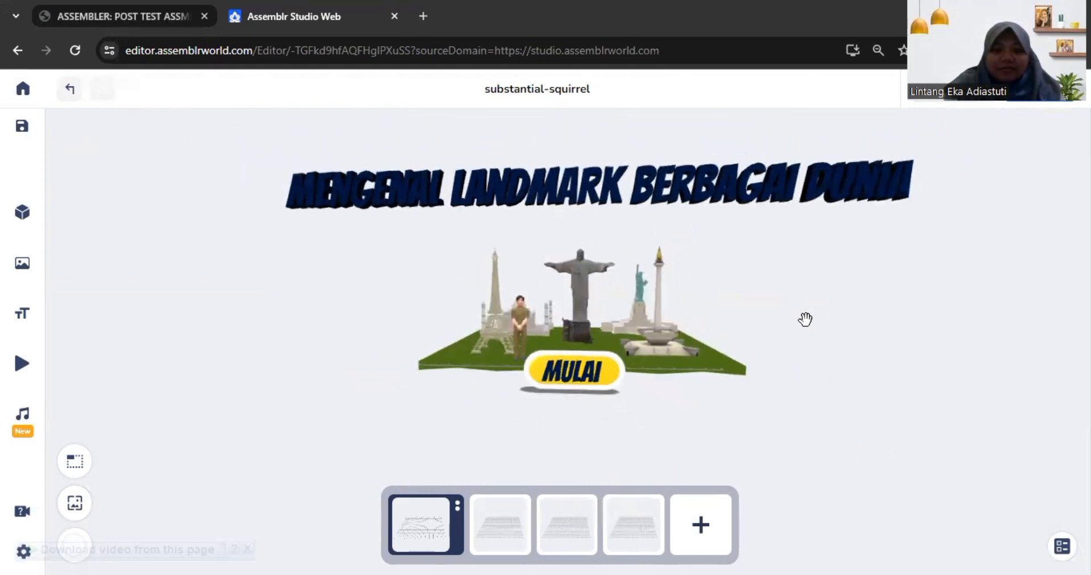
pyautogui.moveTo(778, 321)
pyautogui.mouseDown()
pyautogui.moveTo(818, 316)
pyautogui.moveTo(788, 328)
pyautogui.mouseUp()
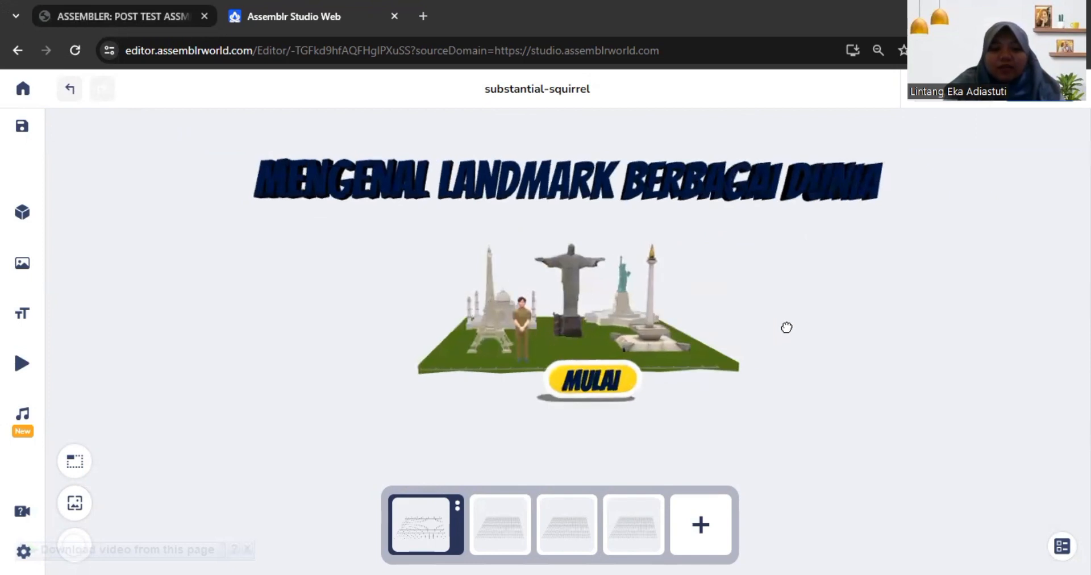
# Step: Open scene-2 and examine the Monas (Indonesia) model, backdrop, flag and annotations from different angles
pyautogui.click(481, 537)
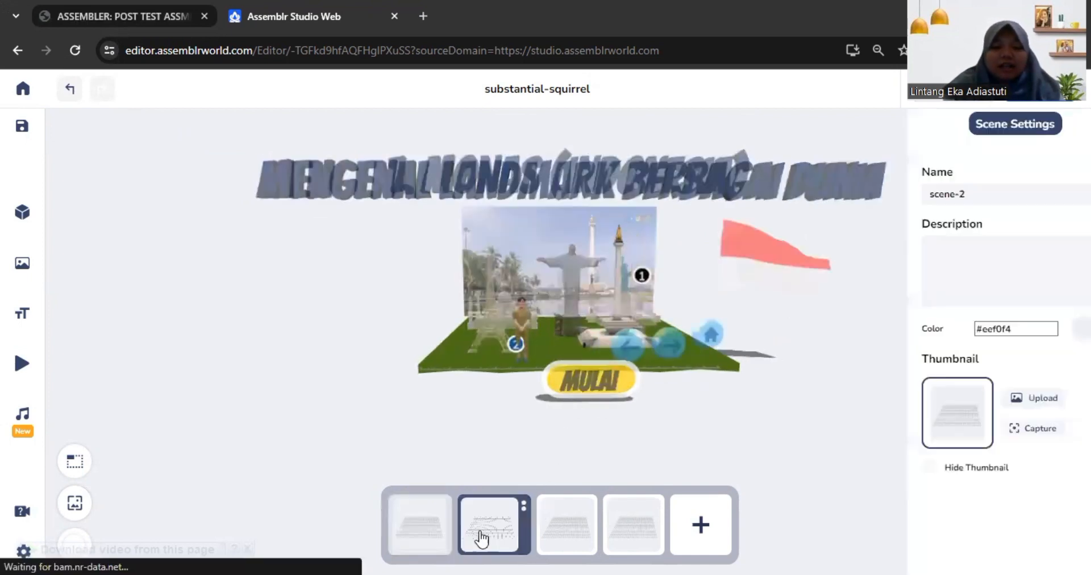
pyautogui.moveTo(785, 363)
pyautogui.mouseDown()
pyautogui.moveTo(759, 341)
pyautogui.moveTo(781, 360)
pyautogui.mouseUp()
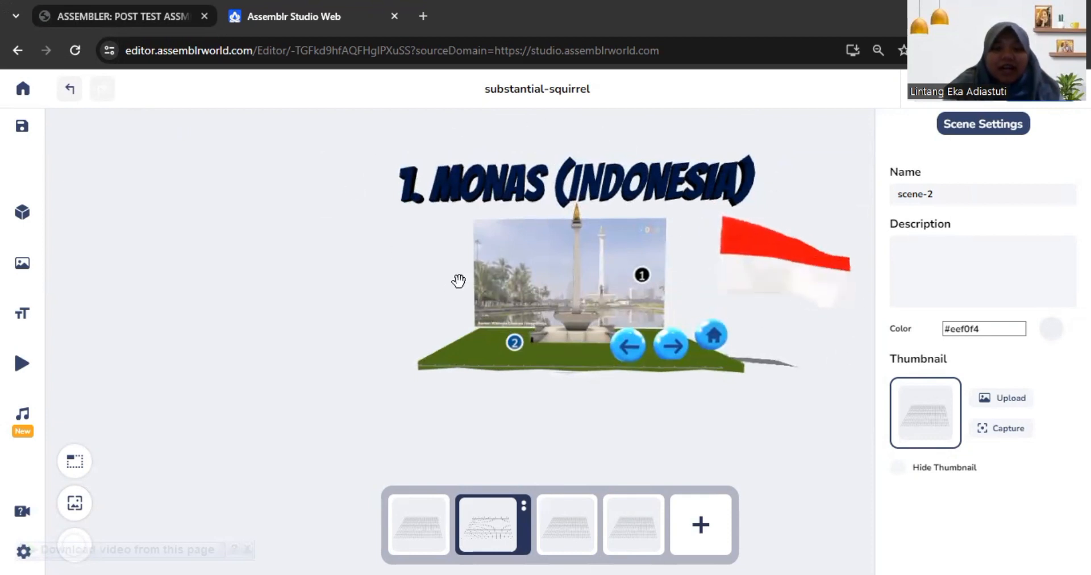
pyautogui.moveTo(512, 338); pyautogui.dragTo(566, 345)
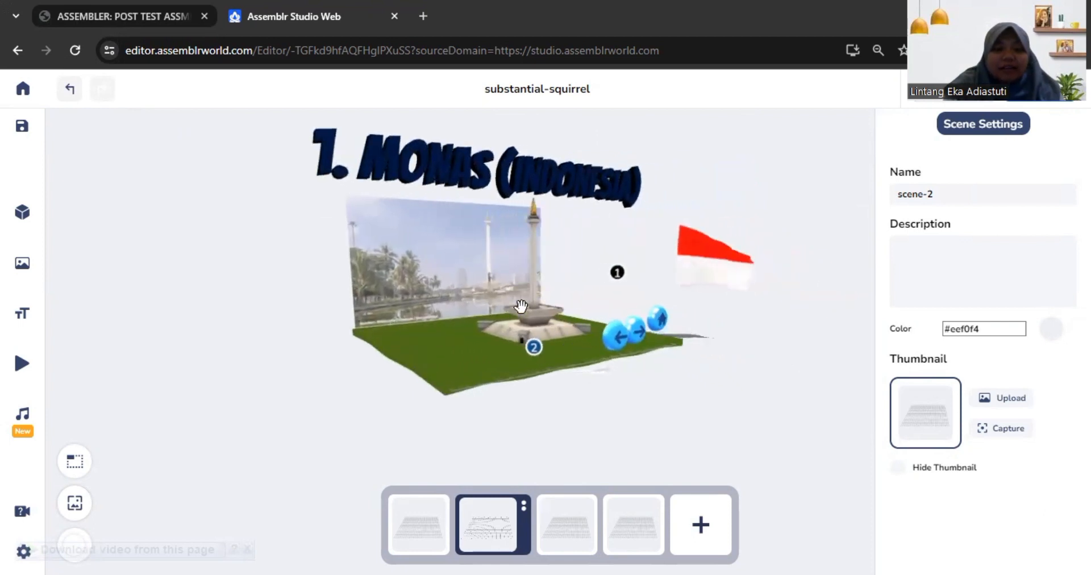
pyautogui.moveTo(667, 366); pyautogui.dragTo(612, 353)
pyautogui.moveTo(588, 297)
pyautogui.mouseDown()
pyautogui.moveTo(623, 302)
pyautogui.moveTo(567, 301)
pyautogui.moveTo(579, 300)
pyautogui.mouseUp()
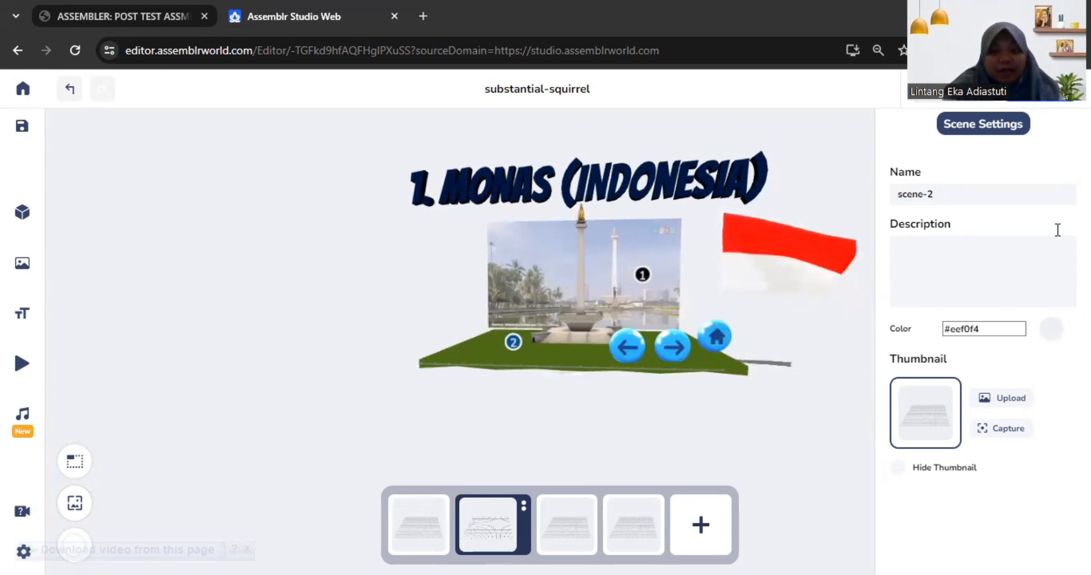
# Step: Review the Taj Mahal scene with its Arsitektur annotation, and open the Menara Eiffel scene
pyautogui.click(564, 524)
pyautogui.moveTo(610, 311); pyautogui.dragTo(662, 287)
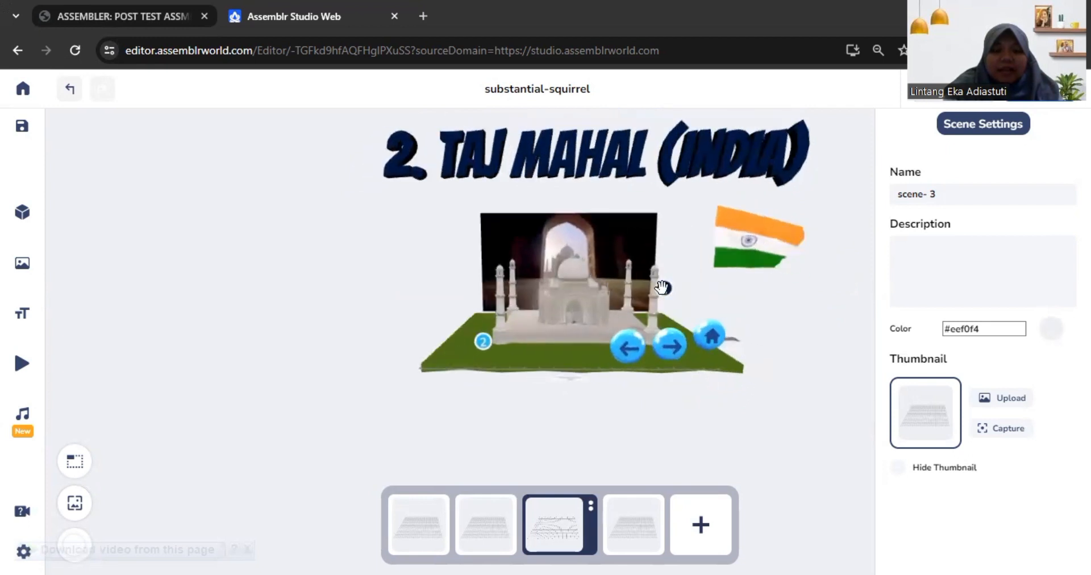
pyautogui.click(483, 343)
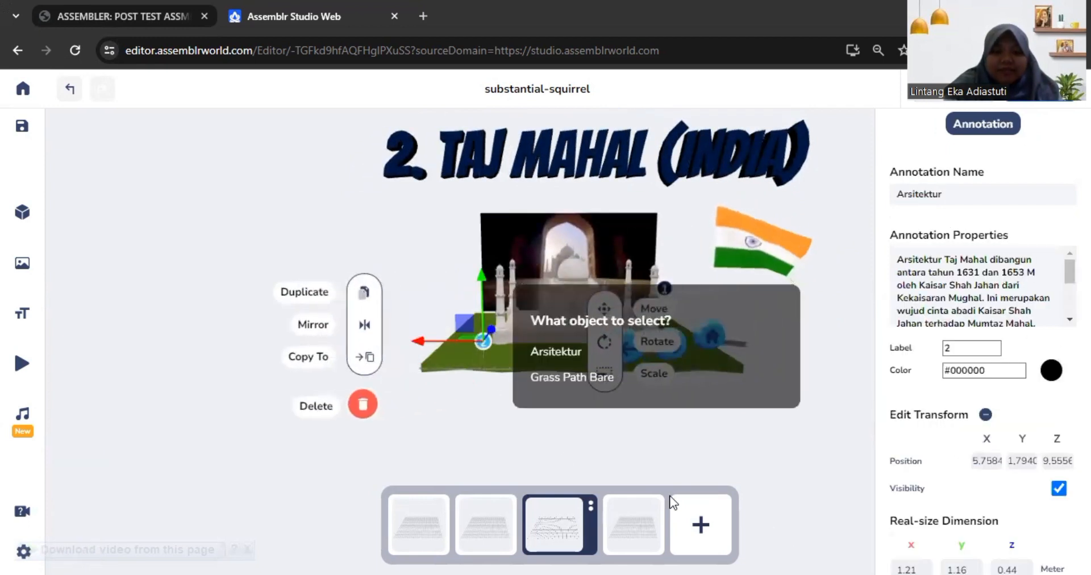
pyautogui.click(689, 433)
pyautogui.click(635, 530)
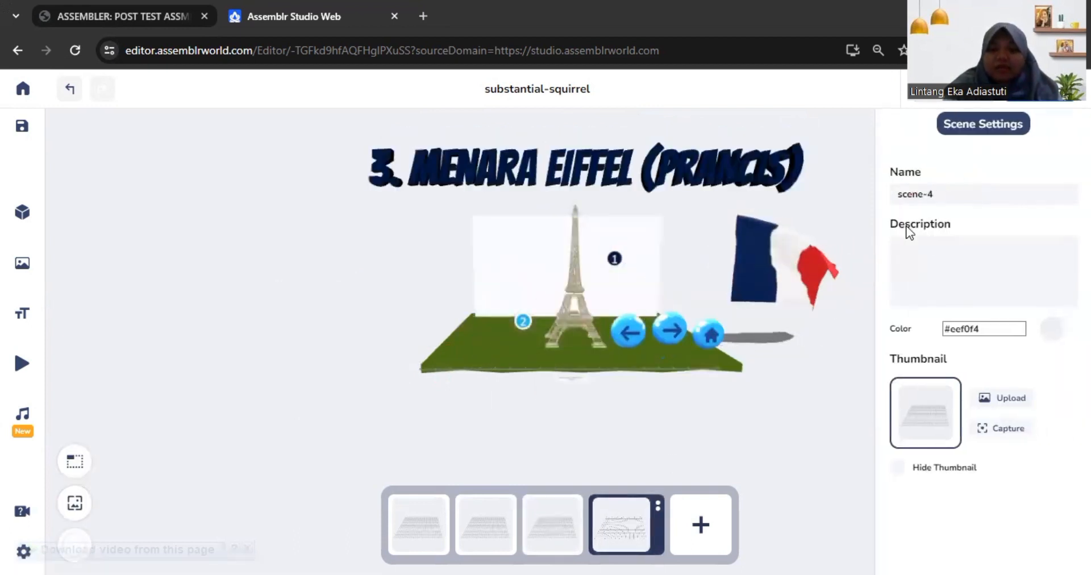
# Step: Play the project in preview mode and enter the Monas scene through the title scene's MULAI sign
pyautogui.click(965, 102)
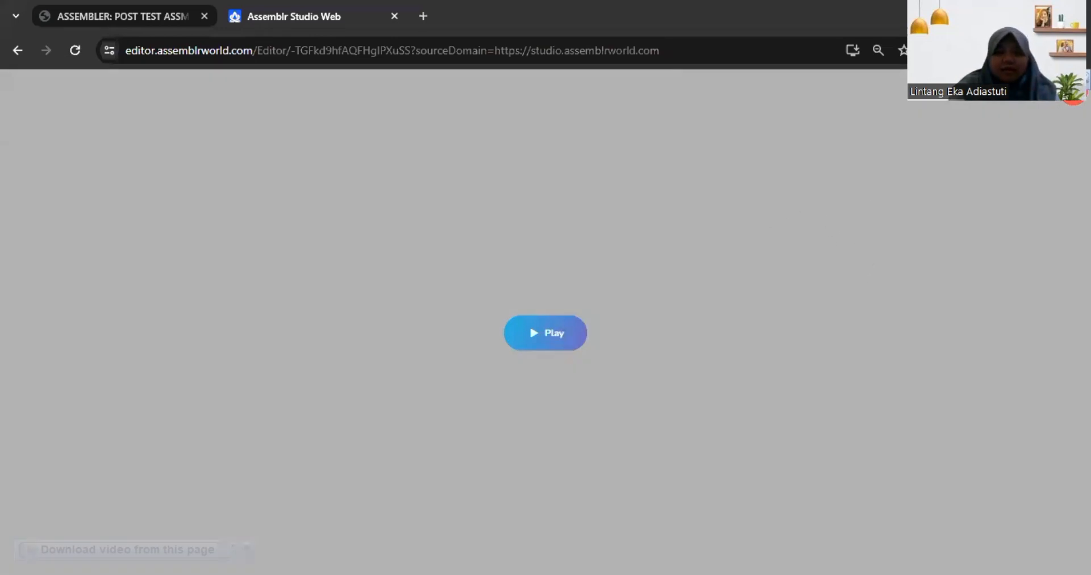
pyautogui.click(530, 328)
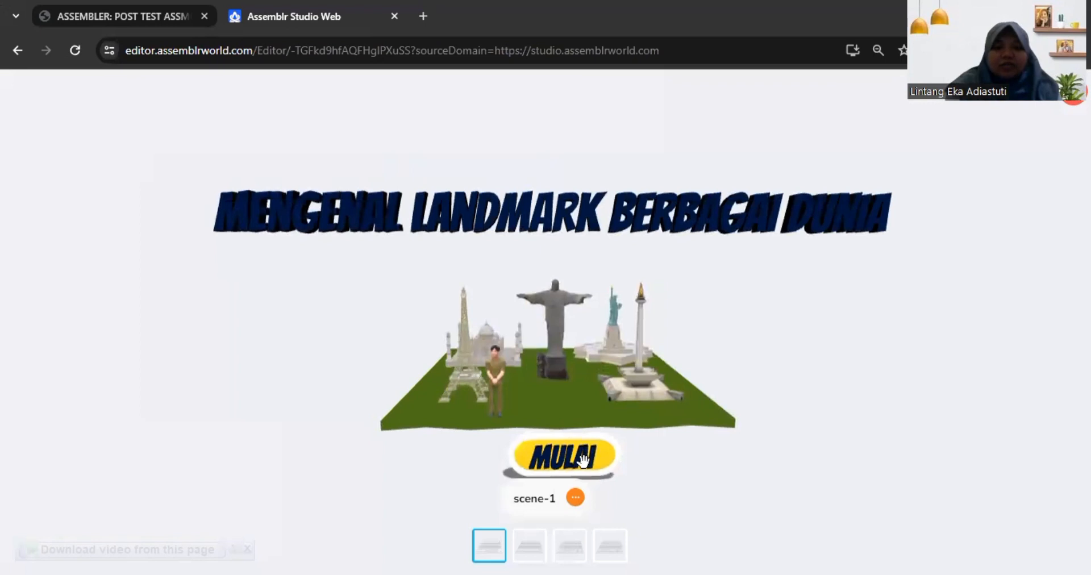
pyautogui.click(583, 462)
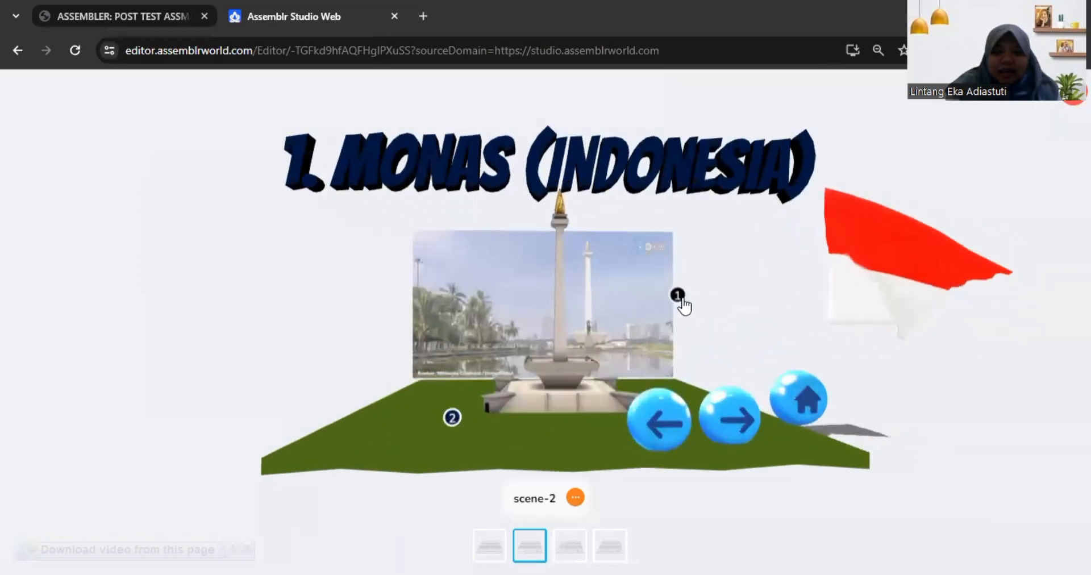
# Step: Show the texts of annotations 1 and 2 in the Monas scene, and hide both again
pyautogui.click(680, 297)
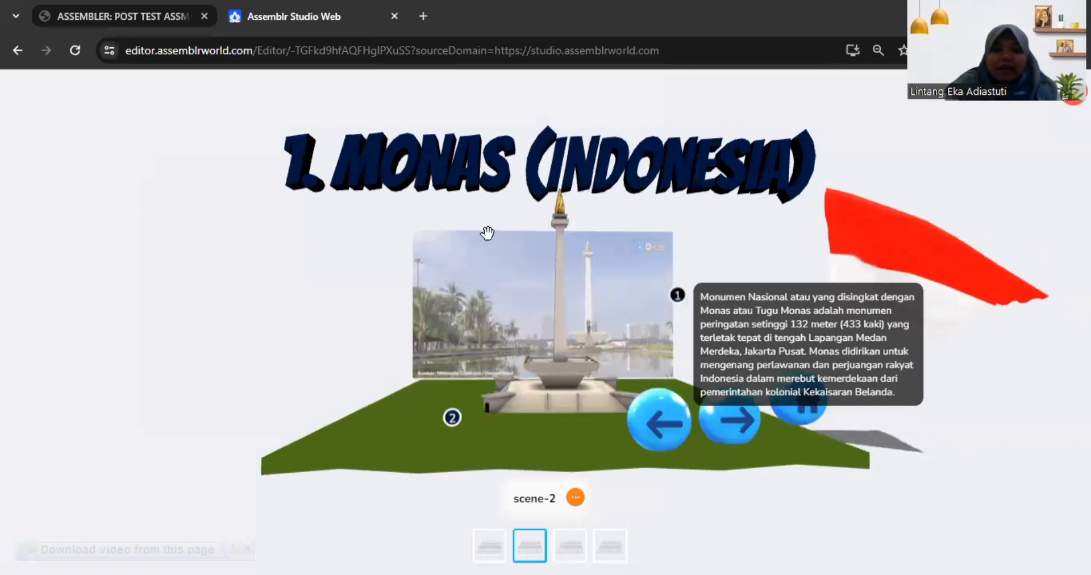
pyautogui.click(452, 418)
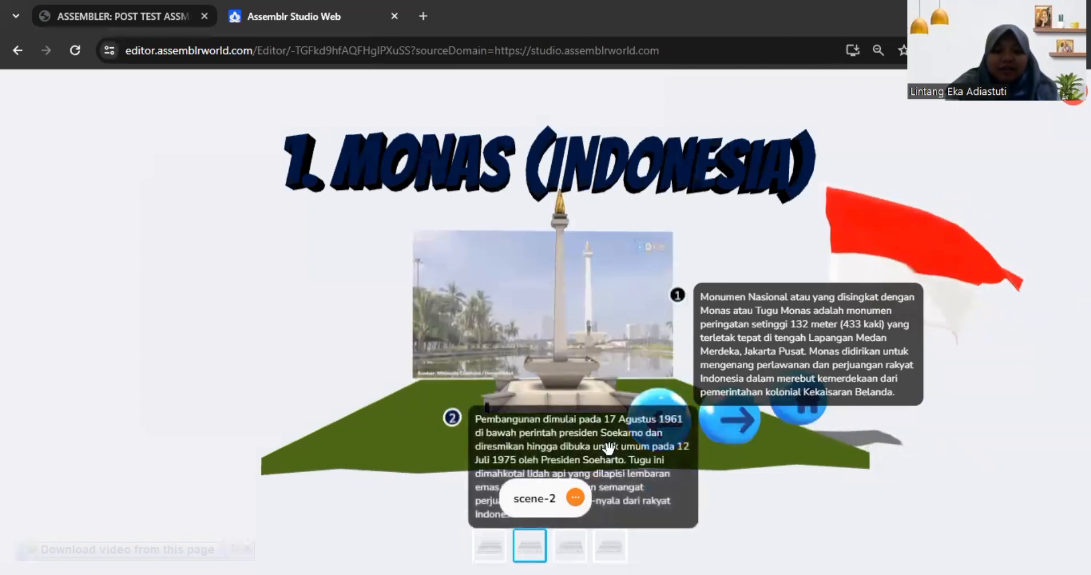
pyautogui.moveTo(444, 527)
pyautogui.mouseDown()
pyautogui.moveTo(451, 500)
pyautogui.moveTo(446, 532)
pyautogui.mouseUp()
pyautogui.click(461, 427)
pyautogui.click(684, 301)
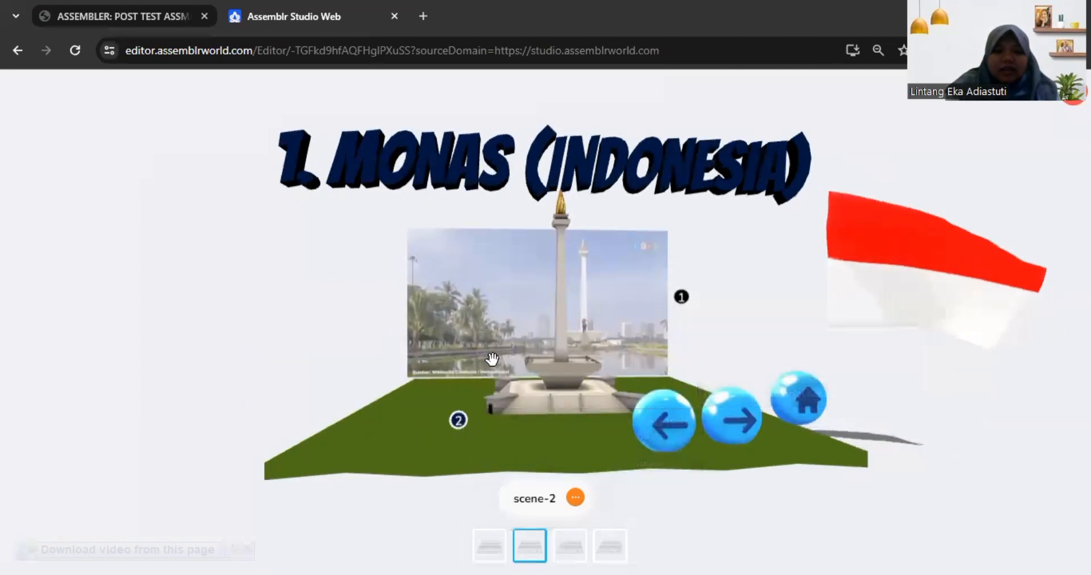
# Step: Examine the Monas monument and the video backdrop behind it up close and from the side
pyautogui.scroll(3, 573, 312)
pyautogui.scroll(3, 573, 312)
pyautogui.moveTo(534, 319); pyautogui.dragTo(444, 261)
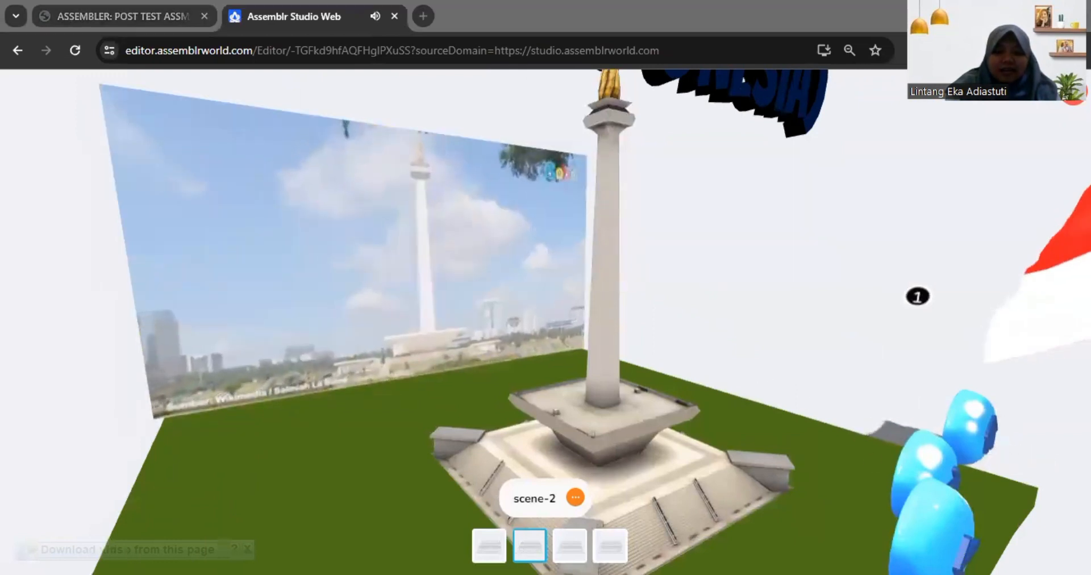
pyautogui.moveTo(790, 346); pyautogui.dragTo(745, 341)
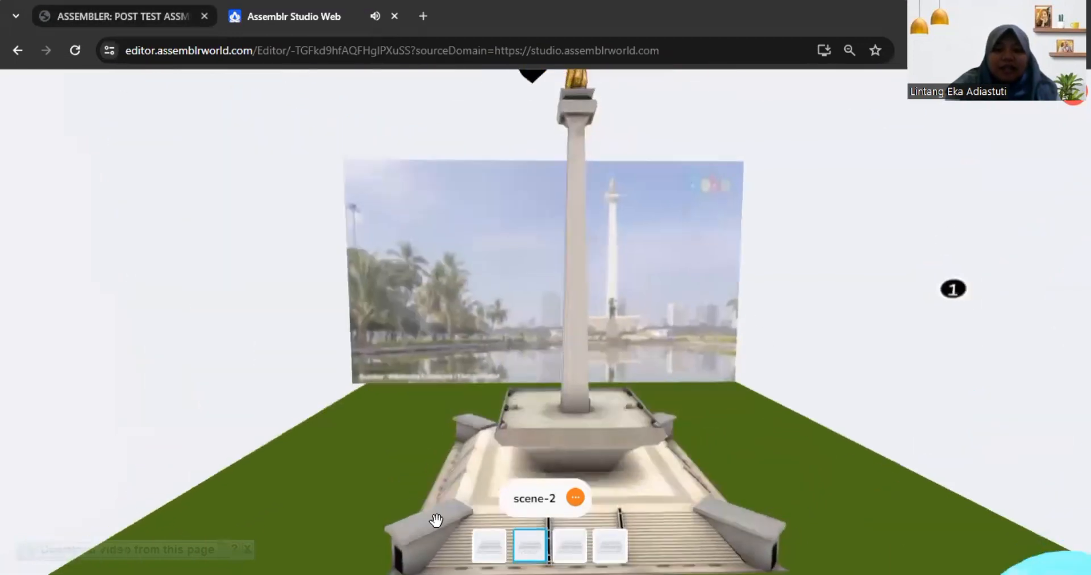
pyautogui.scroll(-5, 611, 296)
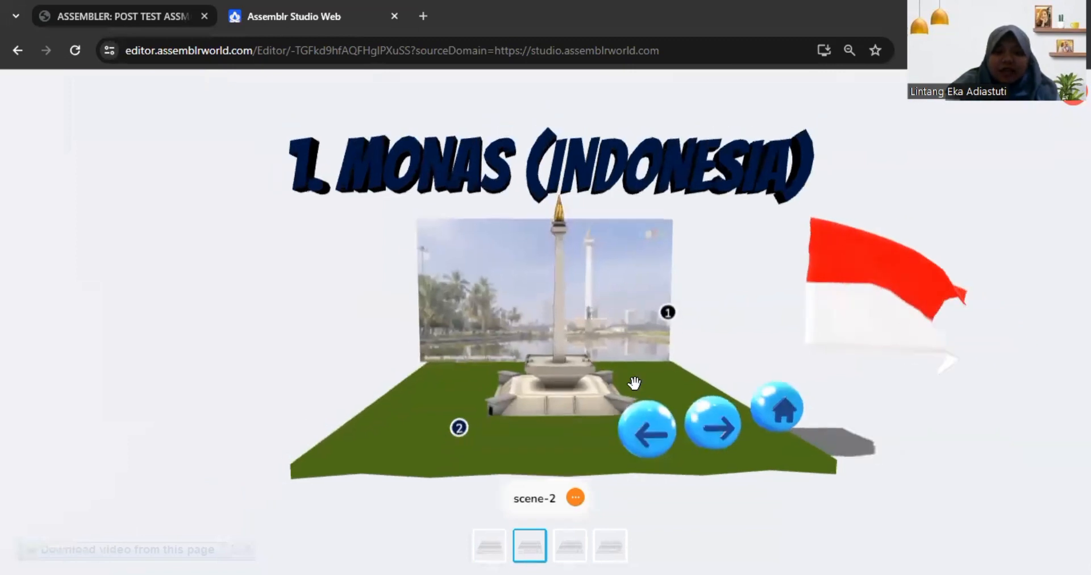
pyautogui.click(756, 305)
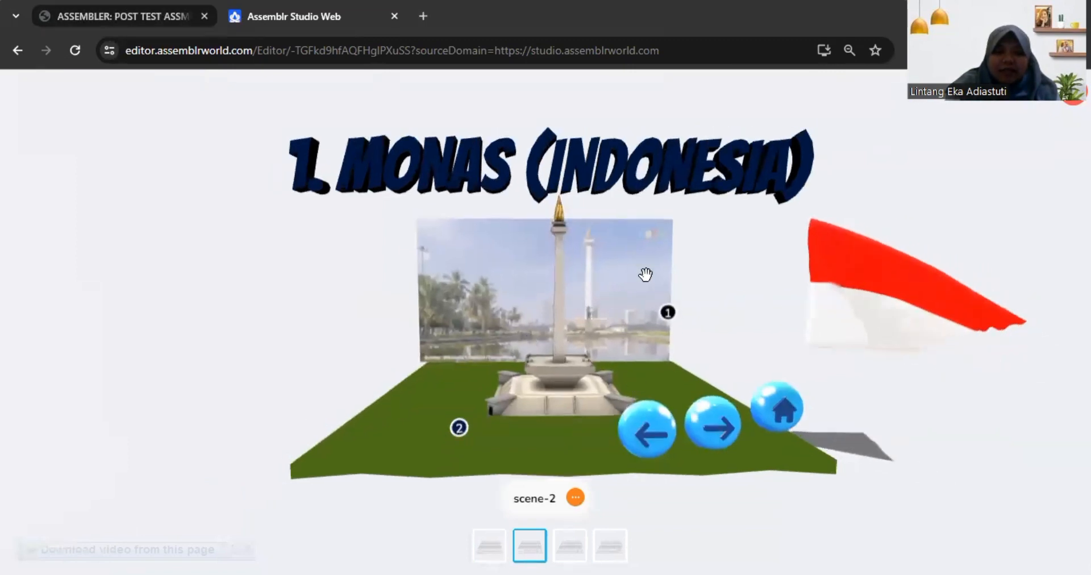
pyautogui.moveTo(731, 360); pyautogui.dragTo(715, 352)
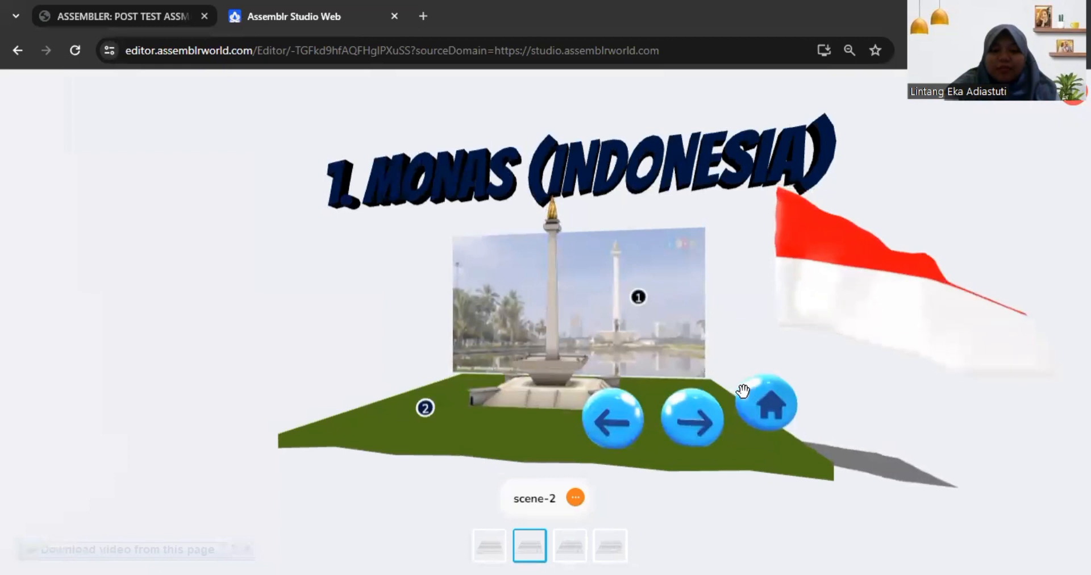
# Step: Test the home, next and previous navigation spheres and the MULAI sign between the title, Monas and Taj Mahal scenes
pyautogui.click(764, 398)
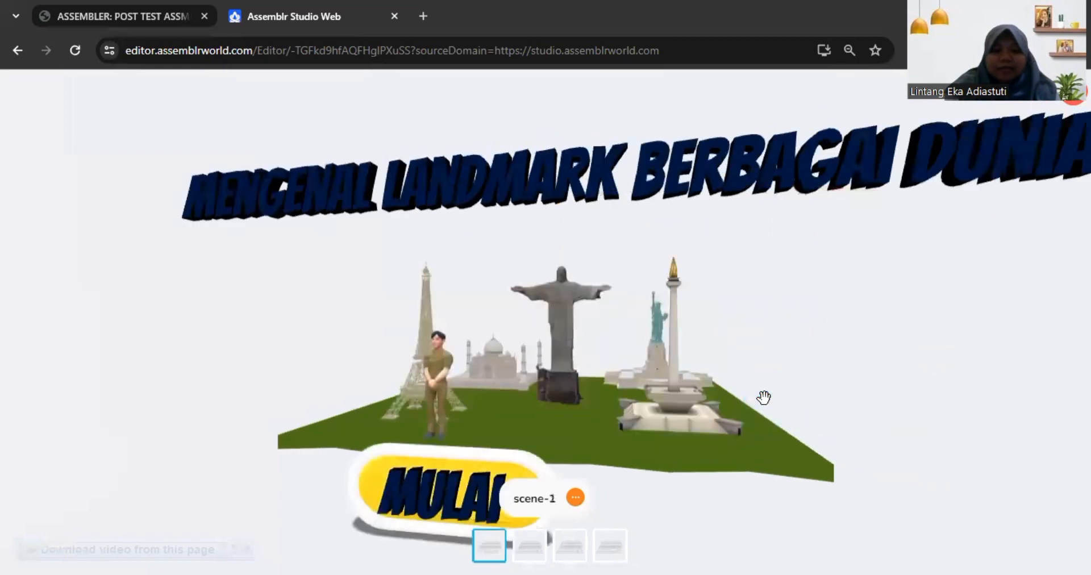
pyautogui.click(432, 486)
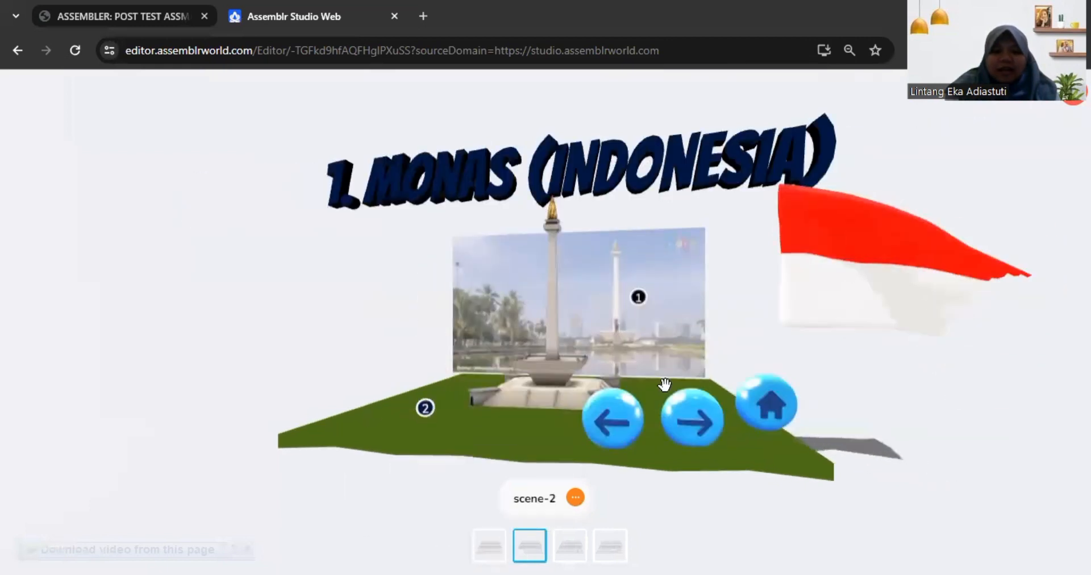
pyautogui.click(701, 421)
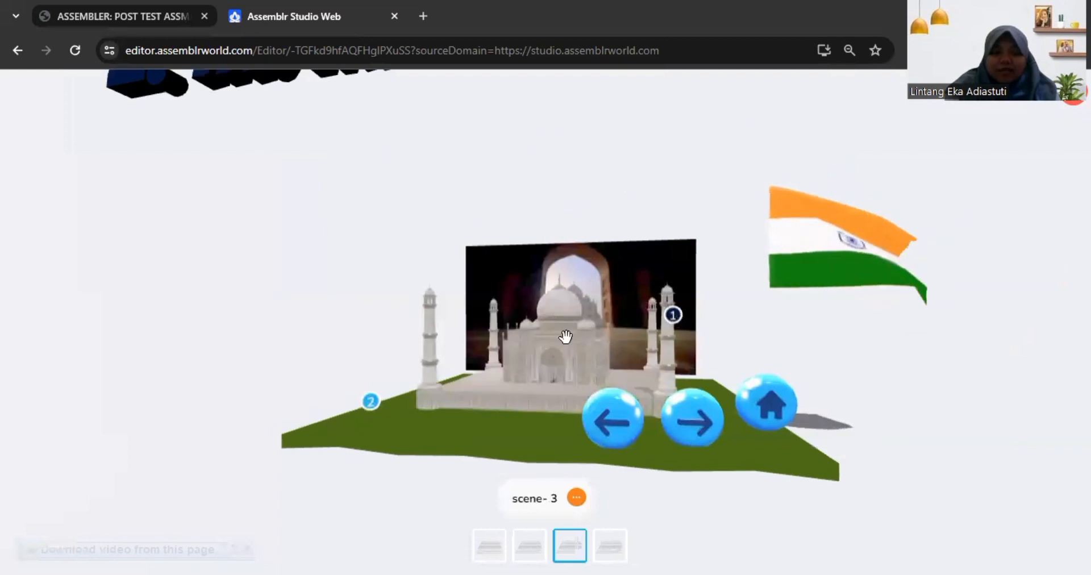
pyautogui.click(613, 420)
pyautogui.click(612, 421)
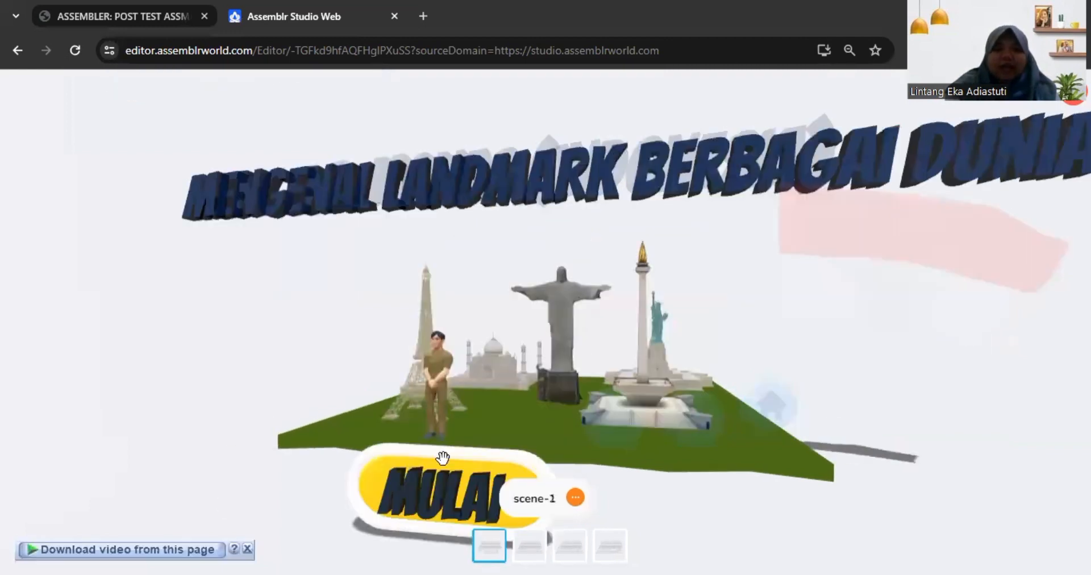
pyautogui.click(443, 457)
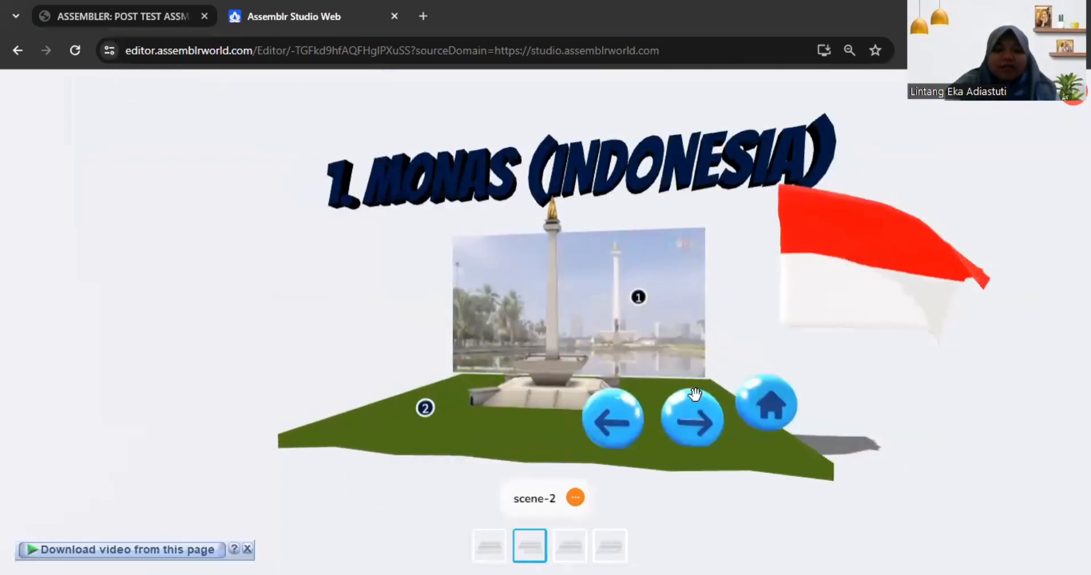
# Step: Advance the preview to the Taj Mahal scene and show the texts of its annotations 1 and 2
pyautogui.click(691, 408)
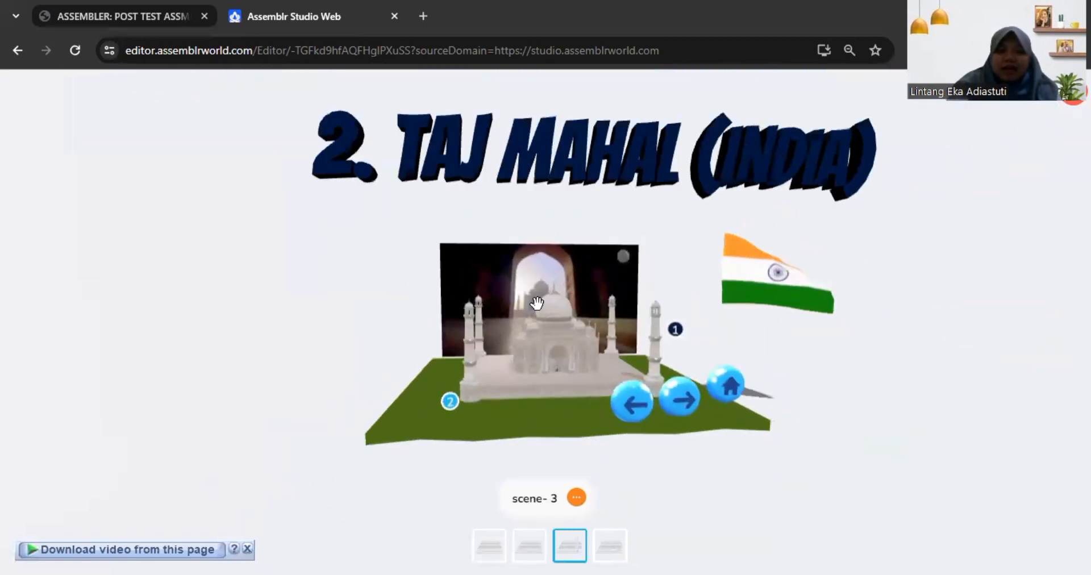
pyautogui.moveTo(652, 276); pyautogui.dragTo(600, 271)
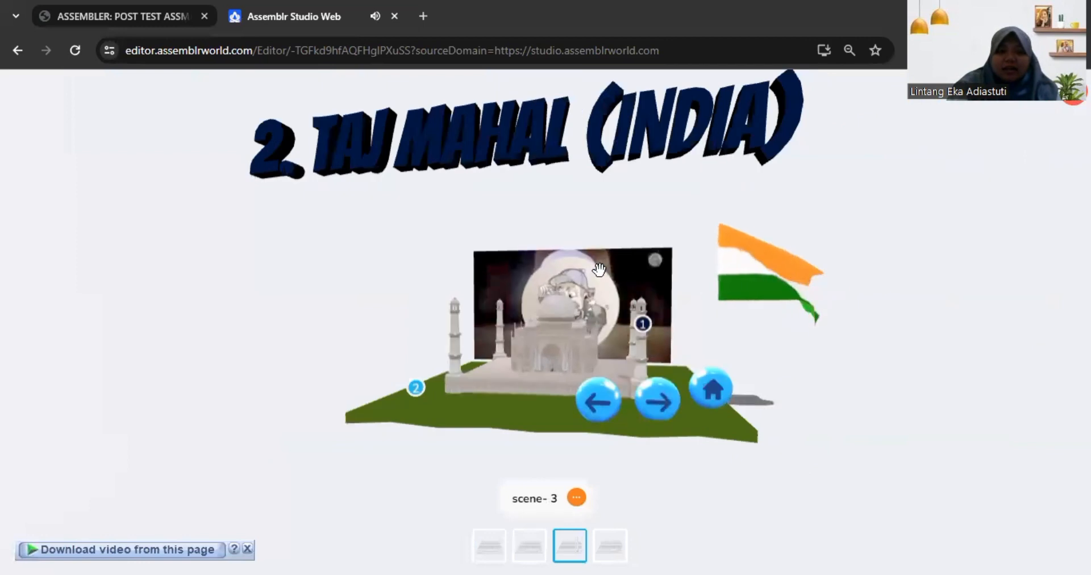
pyautogui.moveTo(544, 385); pyautogui.dragTo(641, 316)
pyautogui.click(658, 323)
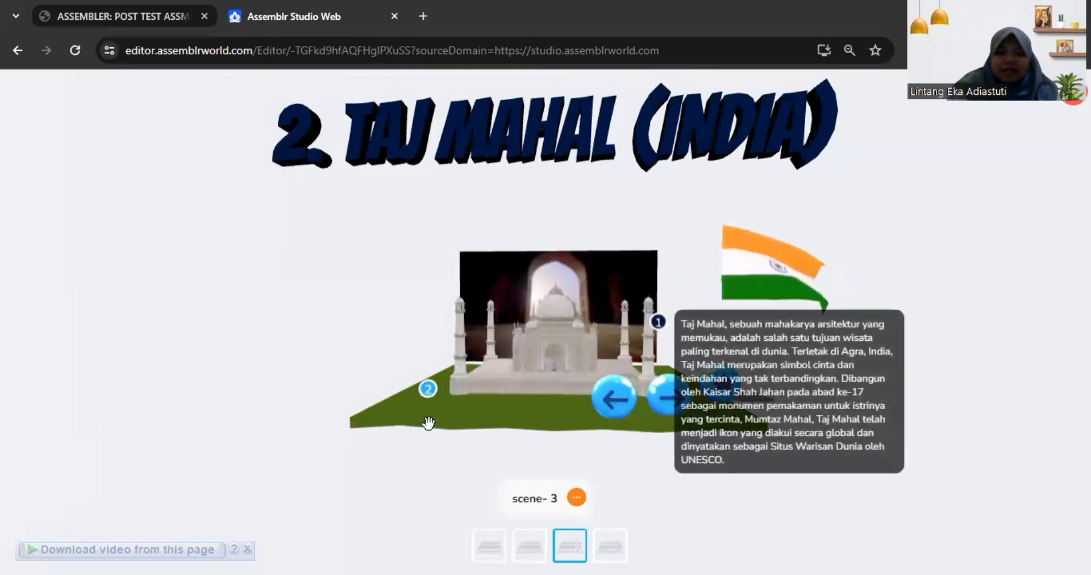
pyautogui.click(430, 398)
pyautogui.click(431, 398)
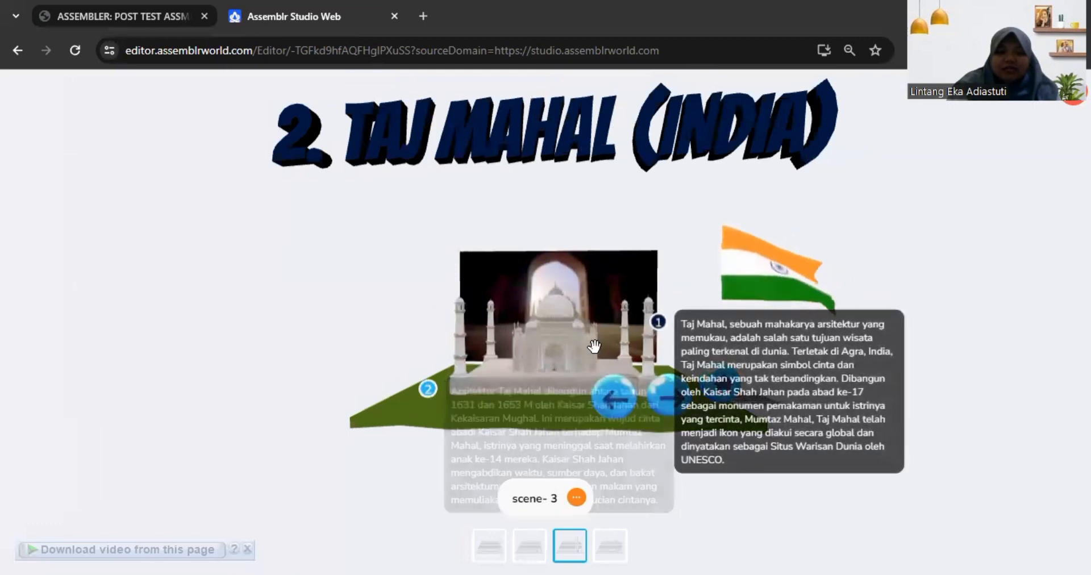
# Step: Go back to the Monas scene, return to the Taj Mahal scene, and examine its model and video backdrop from the side
pyautogui.scroll(4, 580, 348)
pyautogui.moveTo(587, 390); pyautogui.dragTo(714, 410)
pyautogui.click(699, 432)
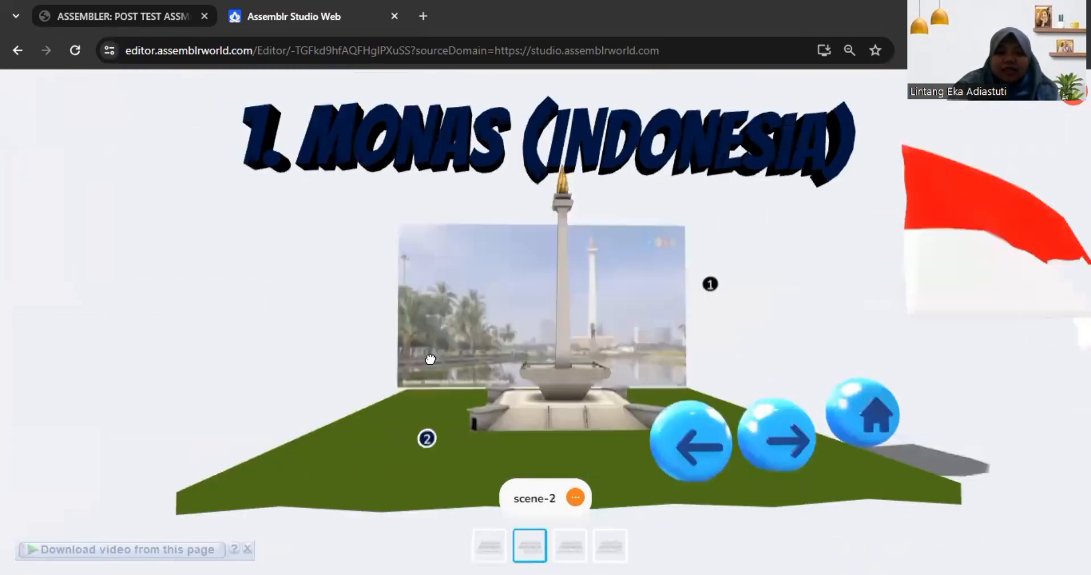
pyautogui.click(786, 428)
pyautogui.moveTo(434, 302); pyautogui.dragTo(366, 386)
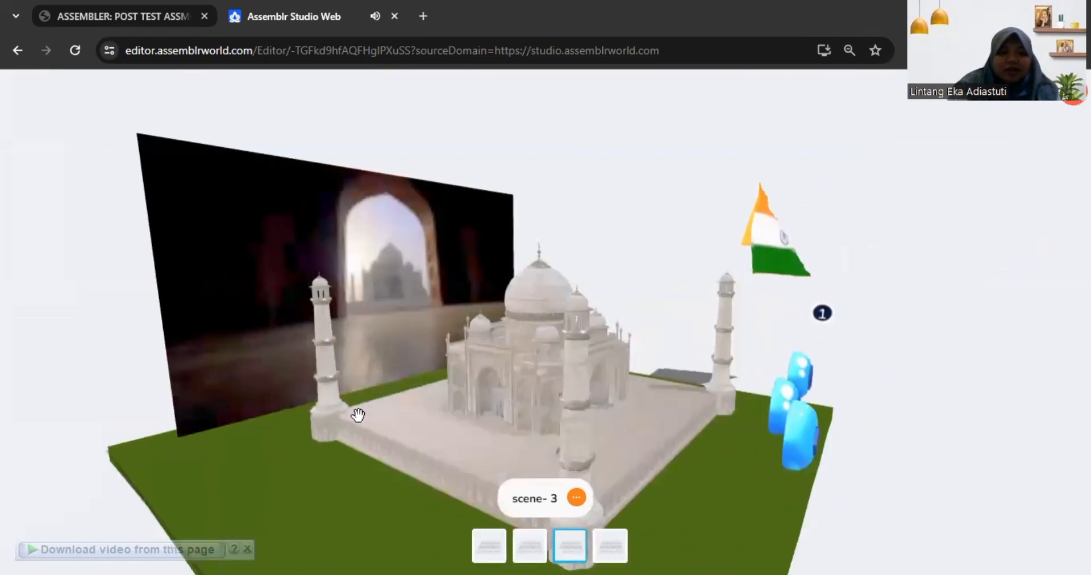
pyautogui.moveTo(375, 431); pyautogui.dragTo(393, 438)
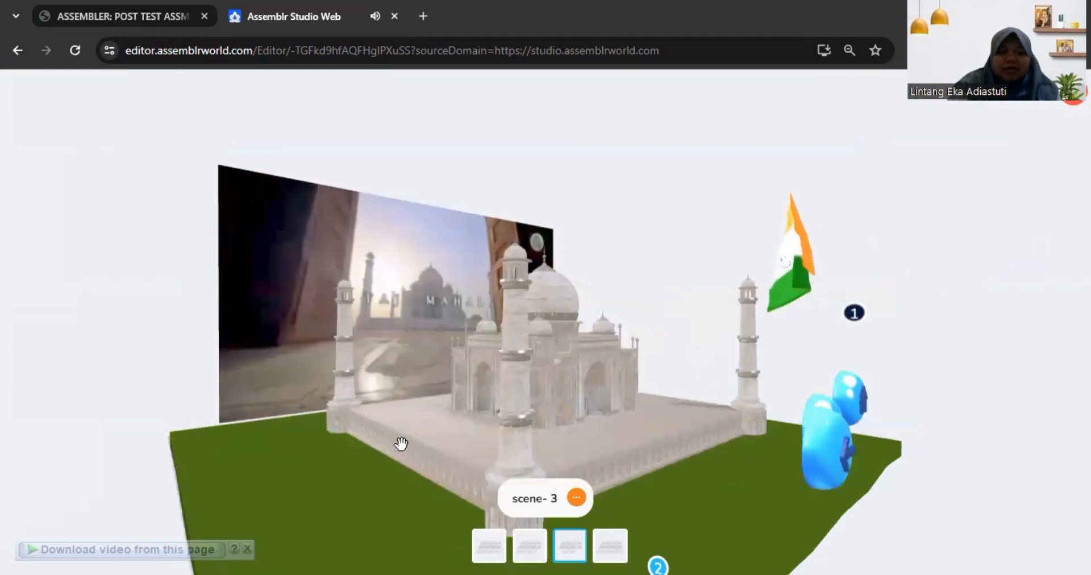
# Step: Examine the Taj Mahal model and its backdrop from the side and front, and advance the preview to the Eiffel Tower scene
pyautogui.moveTo(390, 385); pyautogui.dragTo(324, 430)
pyautogui.scroll(-4, 445, 359)
pyautogui.moveTo(445, 360); pyautogui.dragTo(456, 412)
pyautogui.scroll(-5, 504, 357)
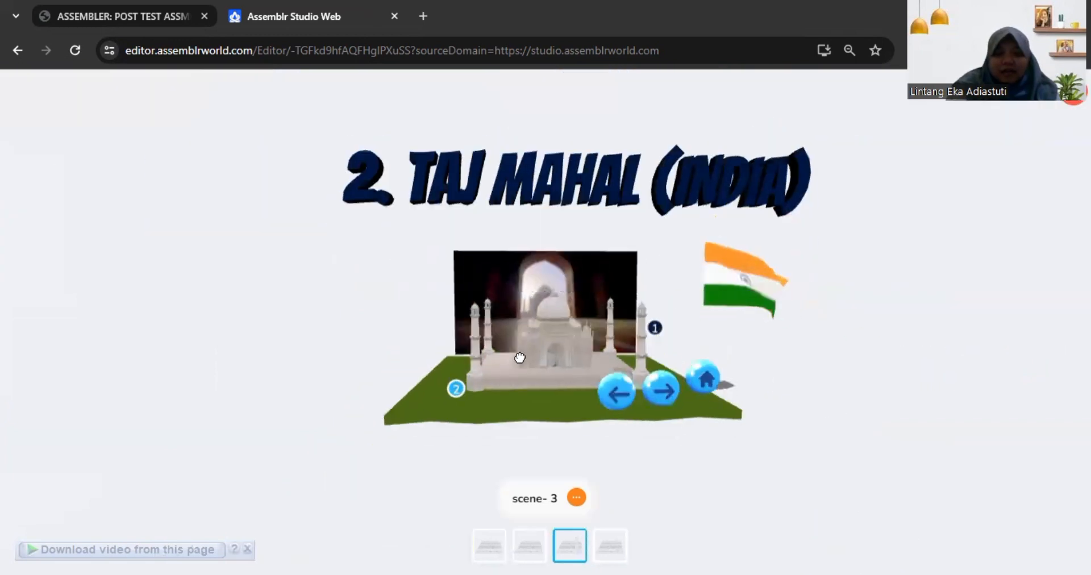
pyautogui.moveTo(505, 358); pyautogui.dragTo(515, 359)
pyautogui.click(656, 390)
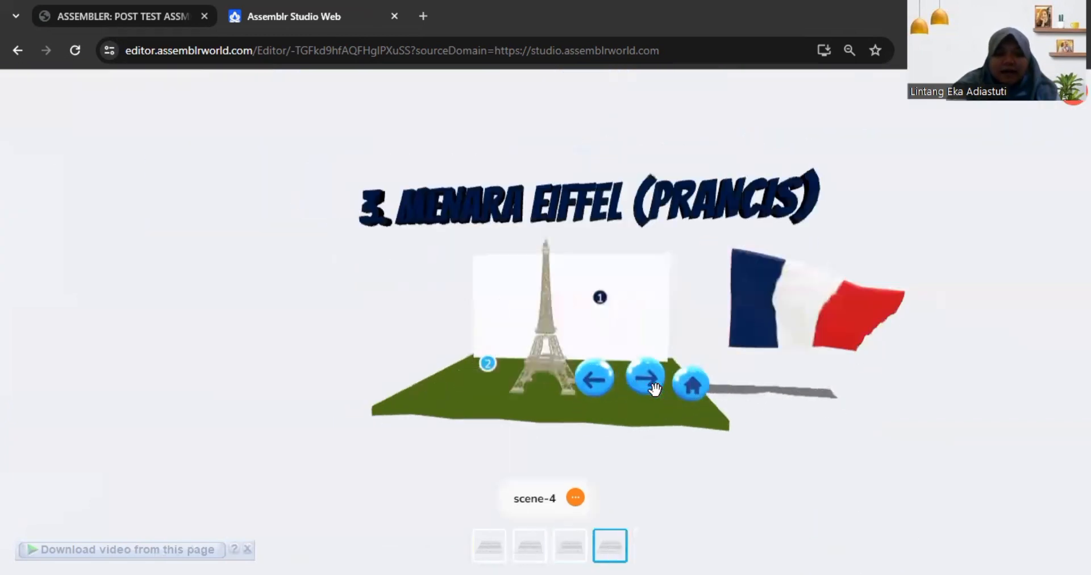
pyautogui.moveTo(588, 326); pyautogui.dragTo(607, 323)
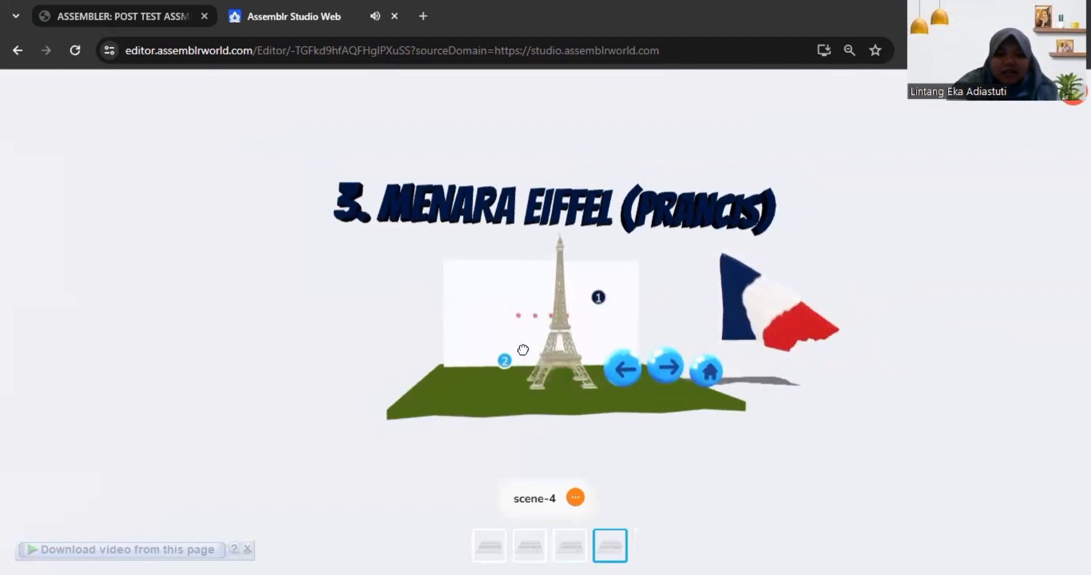
# Step: Show the texts of the Eiffel Tower scene's annotations 1 and 2 and hide both again
pyautogui.click(598, 298)
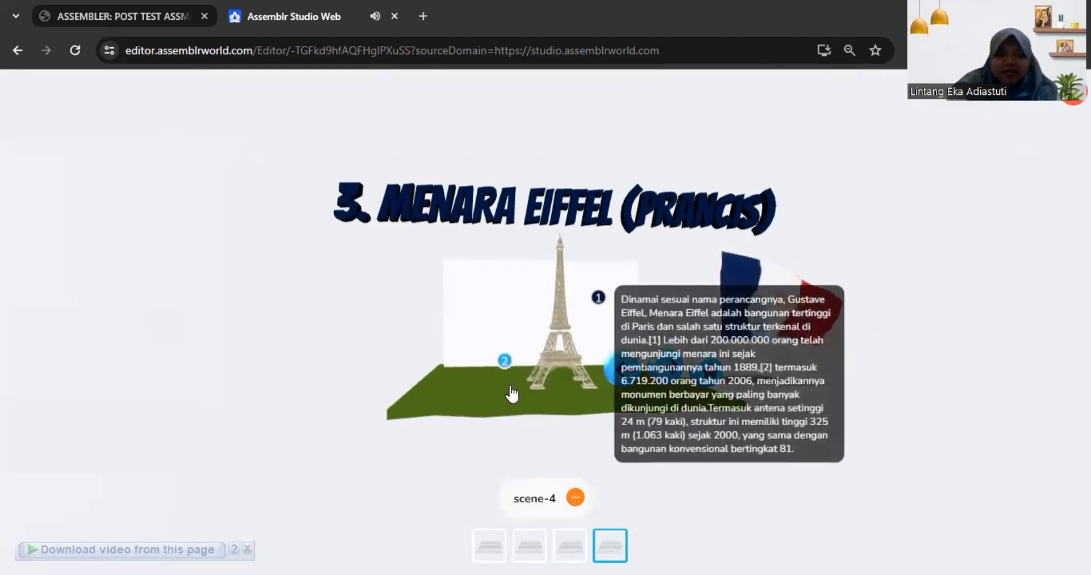
pyautogui.click(508, 367)
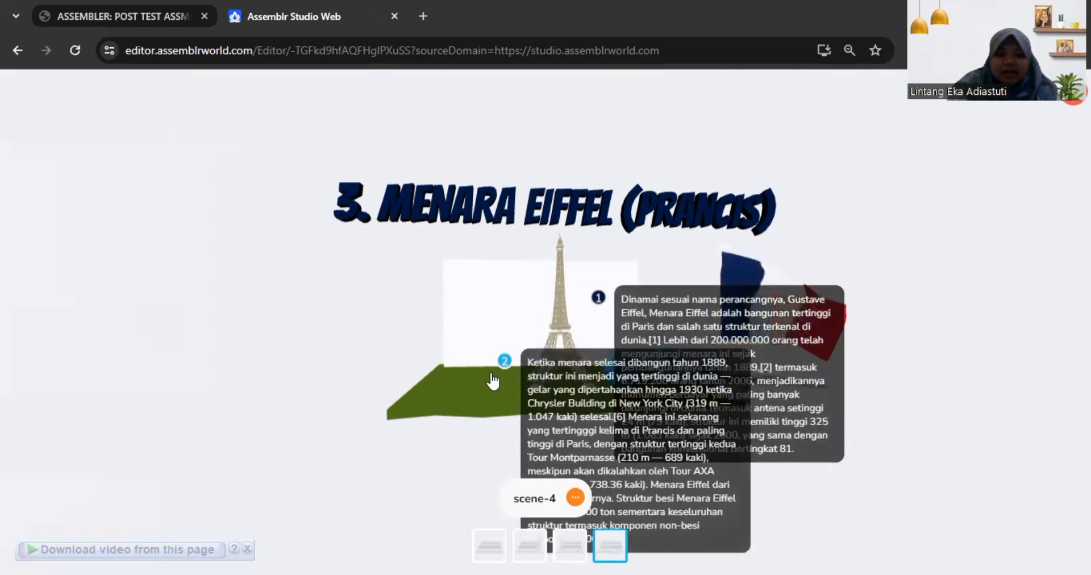
pyautogui.click(503, 362)
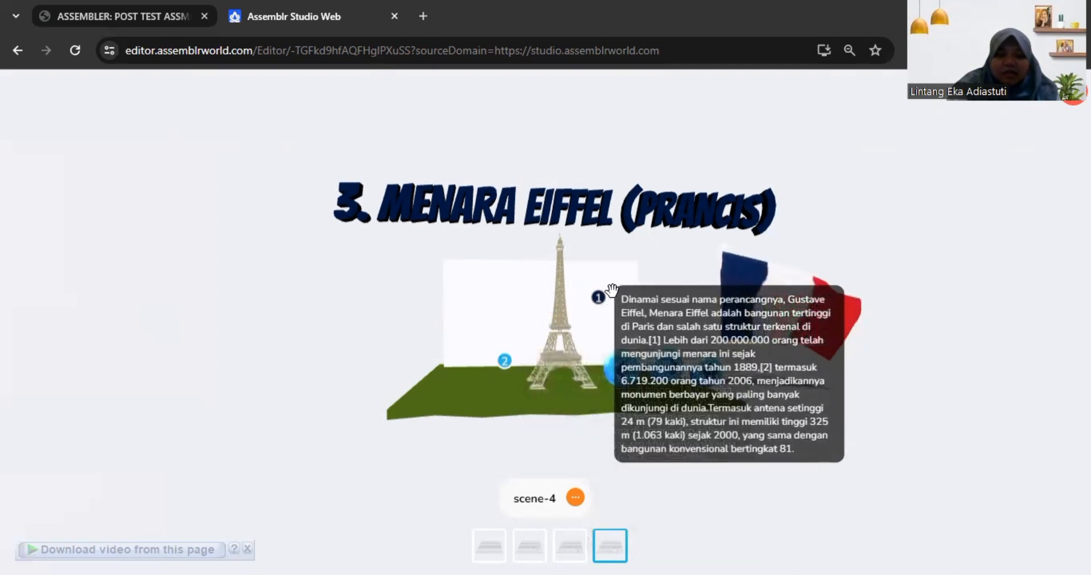
pyautogui.click(600, 301)
pyautogui.click(601, 302)
pyautogui.click(601, 302)
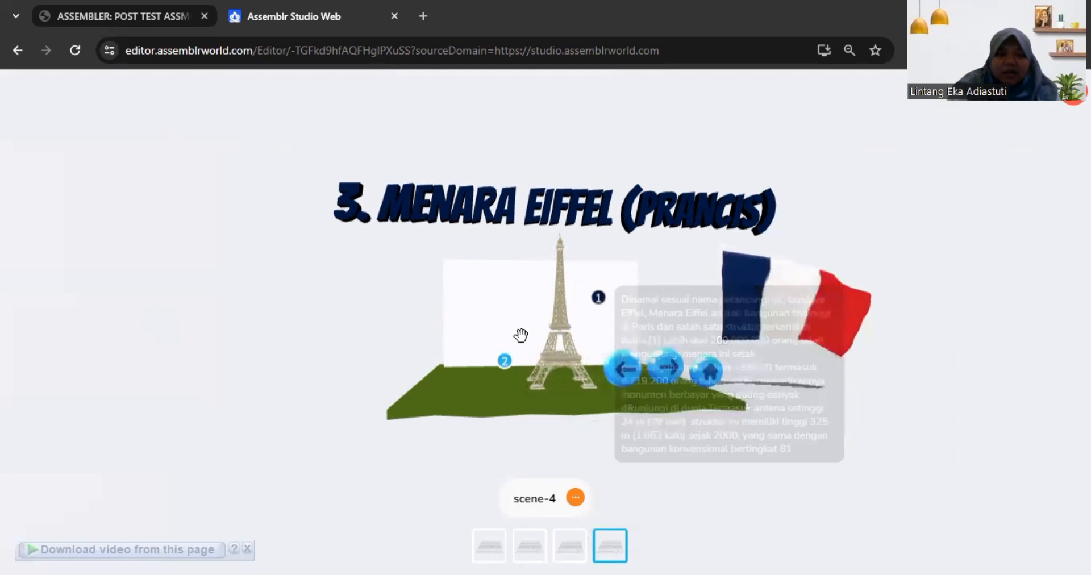
# Step: Examine the Eiffel Tower up close and test the scene's next navigation sphere
pyautogui.scroll(1, 617, 340)
pyautogui.scroll(2, 617, 341)
pyautogui.keyDown('ctrl'); pyautogui.scroll(3, 550, 340); pyautogui.keyUp('ctrl')
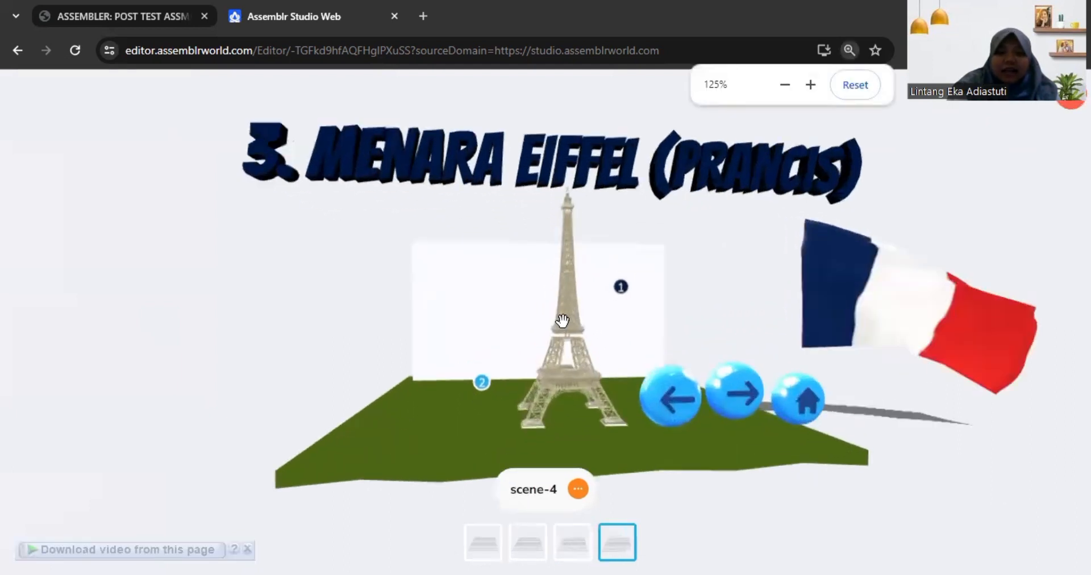
pyautogui.scroll(1, 578, 331)
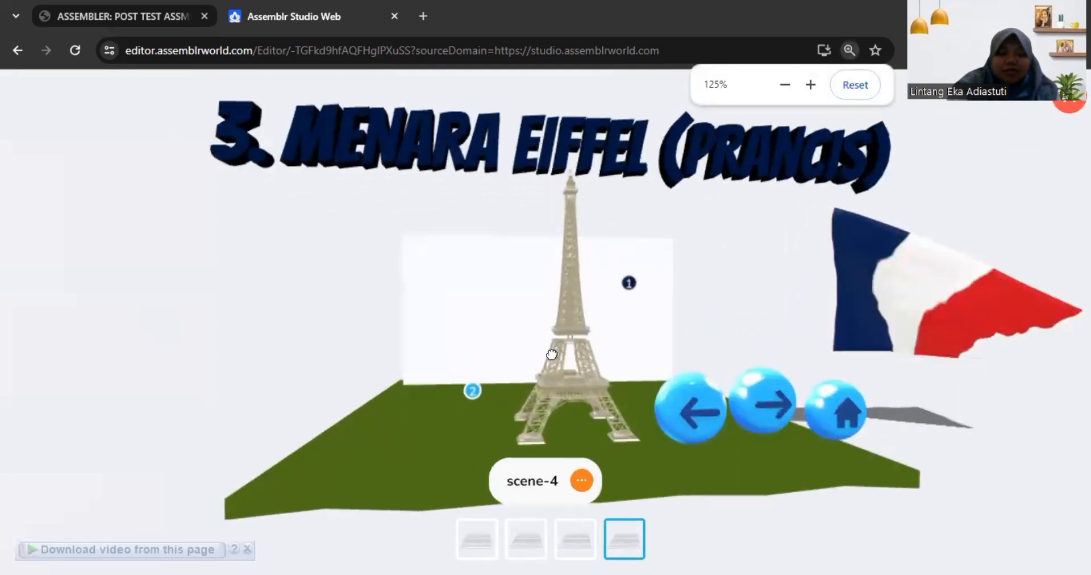
pyautogui.moveTo(530, 385); pyautogui.dragTo(570, 399)
pyautogui.click(742, 375)
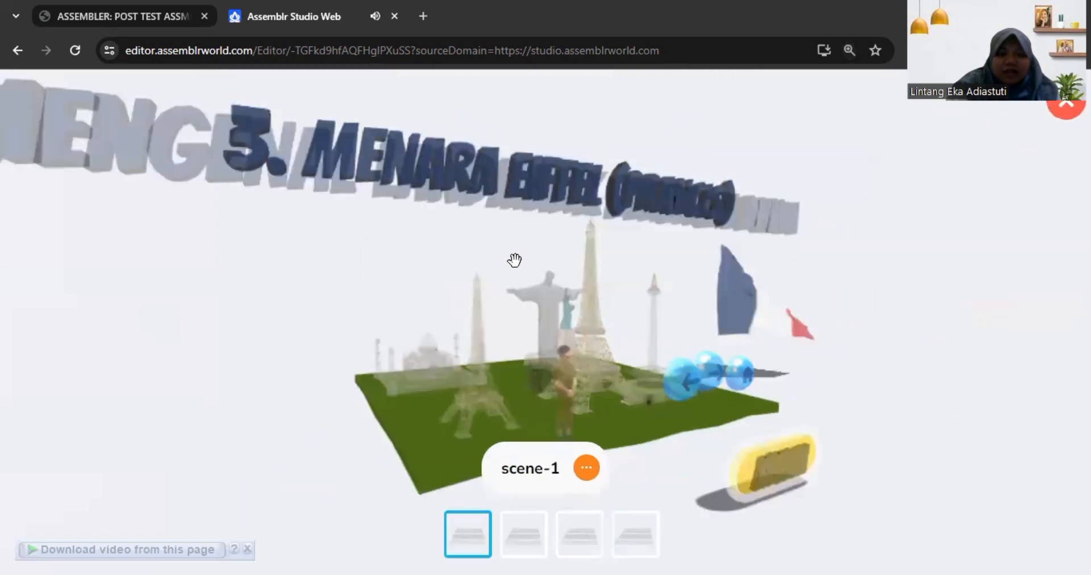
# Step: Return from the title scene to the Eiffel Tower scene and examine its video backdrop up close
pyautogui.moveTo(702, 402); pyautogui.dragTo(642, 391)
pyautogui.scroll(-4, 637, 426)
pyautogui.click(624, 541)
pyautogui.moveTo(520, 348); pyautogui.dragTo(621, 357)
pyautogui.click(621, 357)
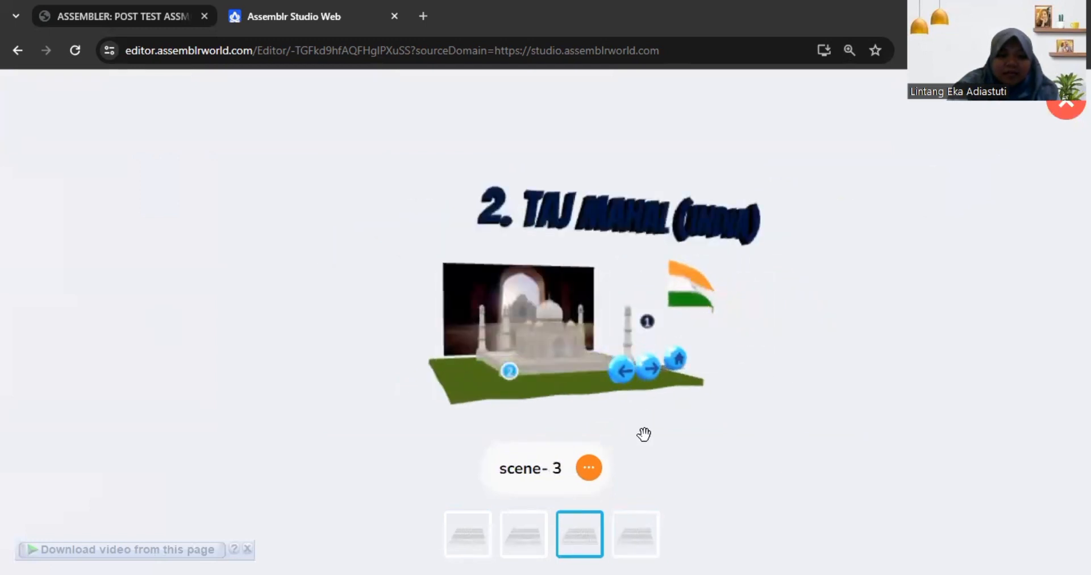
pyautogui.click(627, 521)
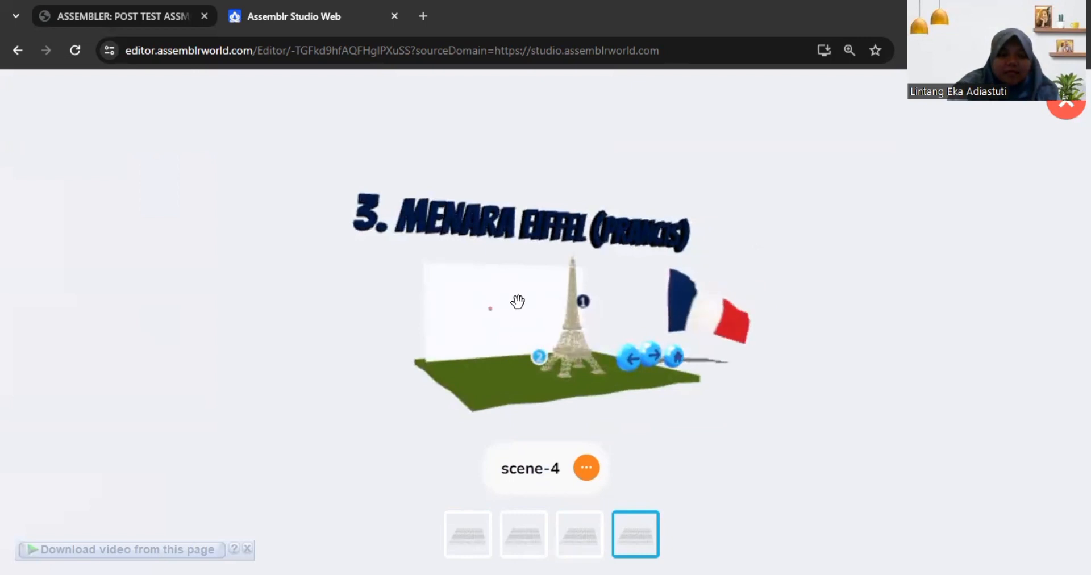
pyautogui.scroll(5, 497, 353)
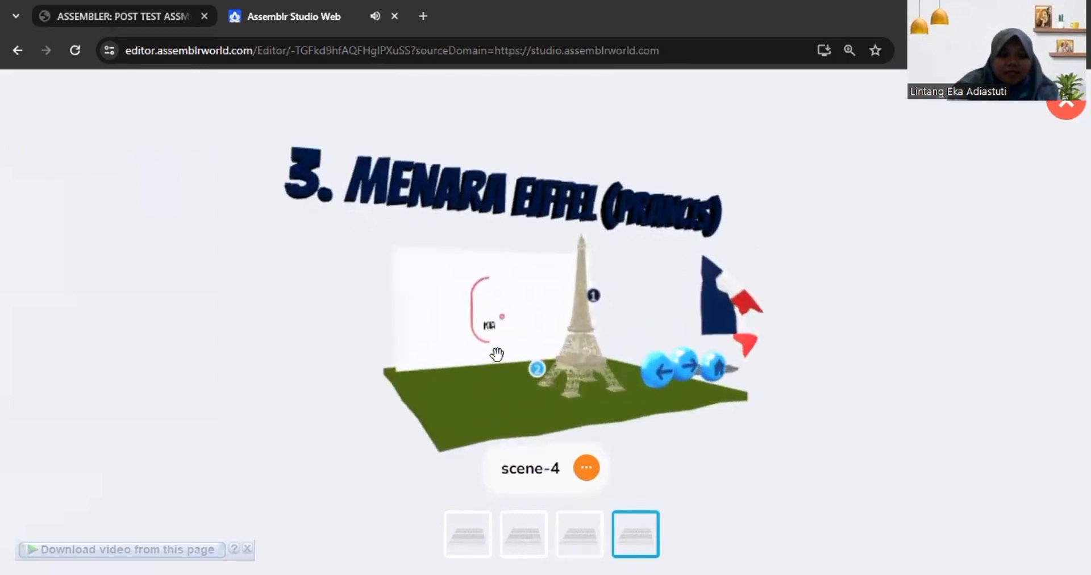
pyautogui.scroll(2, 445, 356)
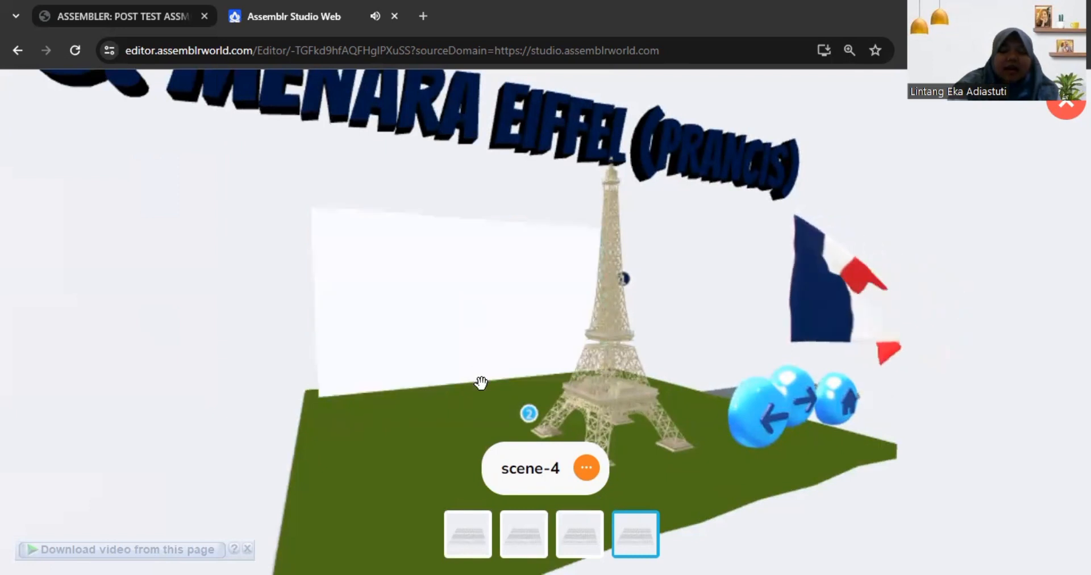
# Step: Leave the preview, add an empty scene after the Eiffel Tower scene, and open it for editing
pyautogui.scroll(-5, 494, 351)
pyautogui.click(485, 516)
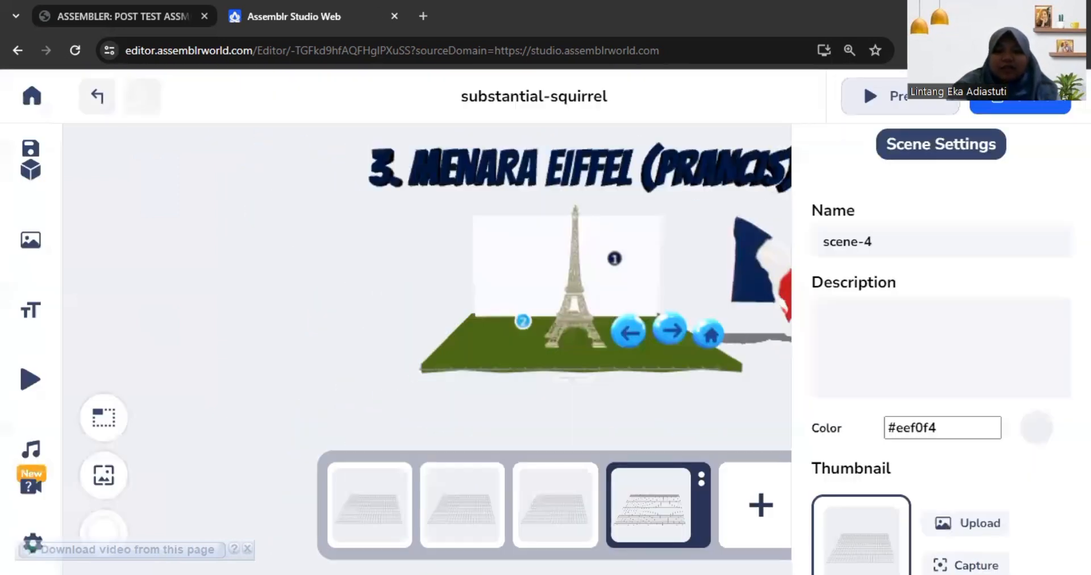
pyautogui.scroll(-3, 622, 226)
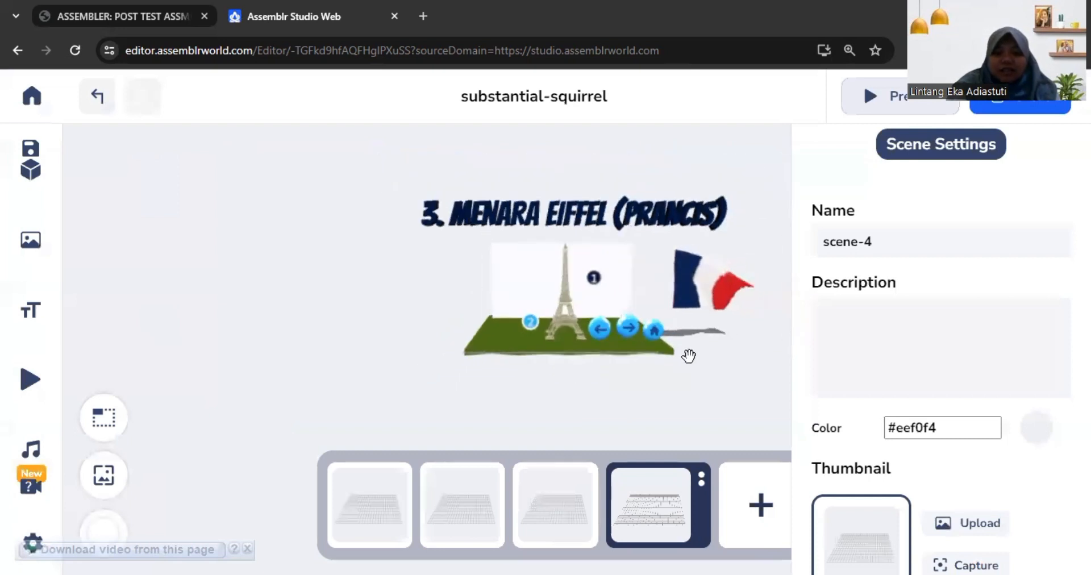
pyautogui.click(750, 480)
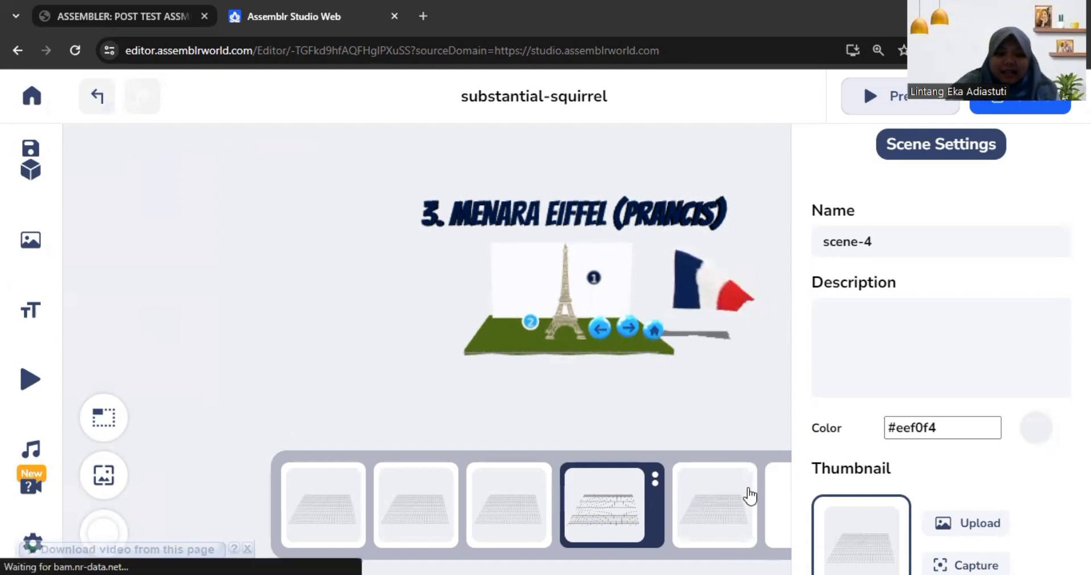
pyautogui.click(749, 494)
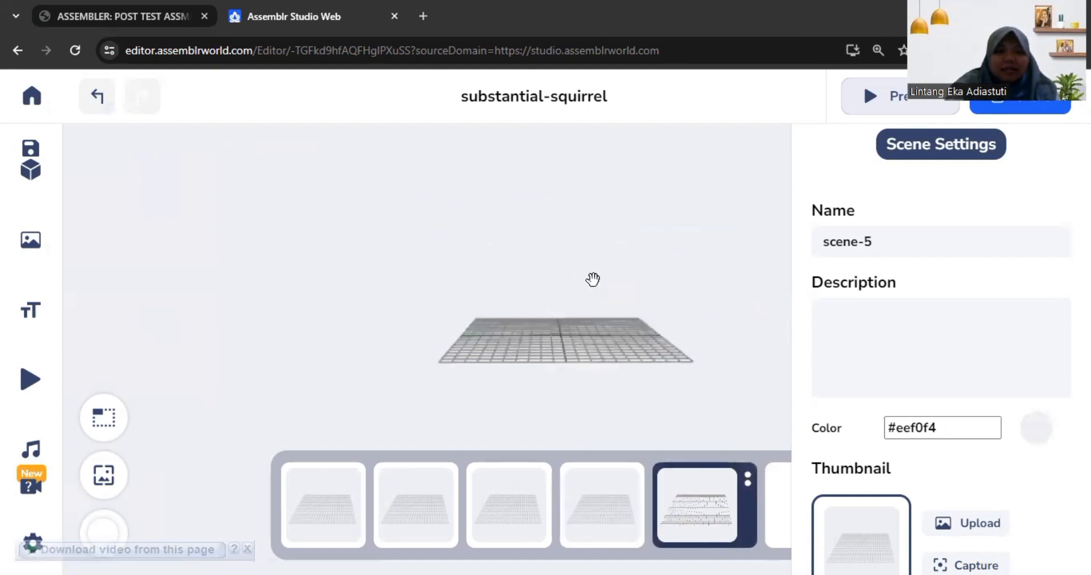
pyautogui.scroll(1, 608, 290)
pyautogui.moveTo(653, 346); pyautogui.dragTo(651, 385)
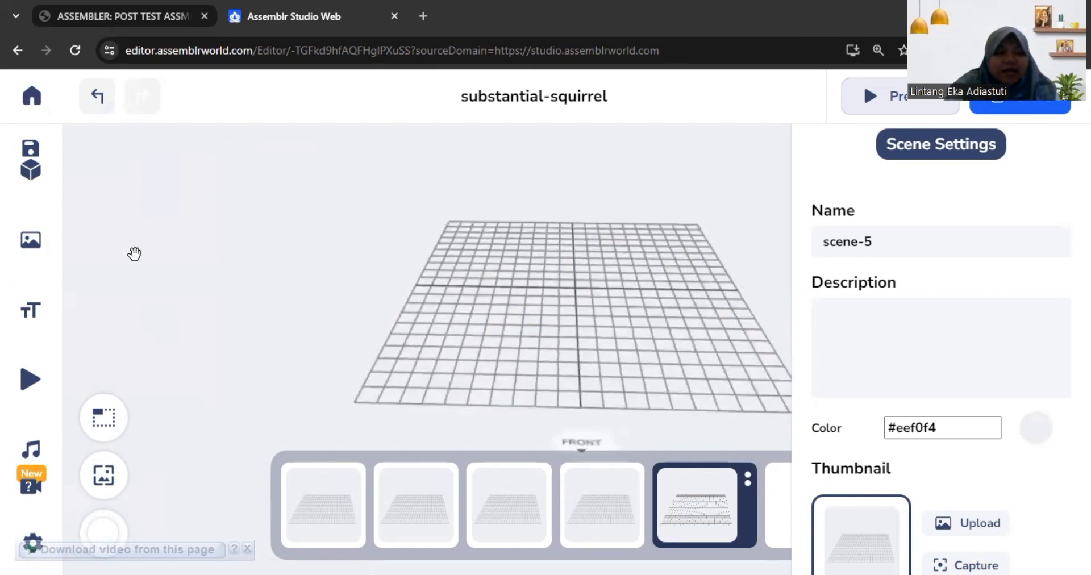
# Step: Browse the Buttons & Icon bundle in the 3D library for navigation button models
pyautogui.moveTo(31, 307)
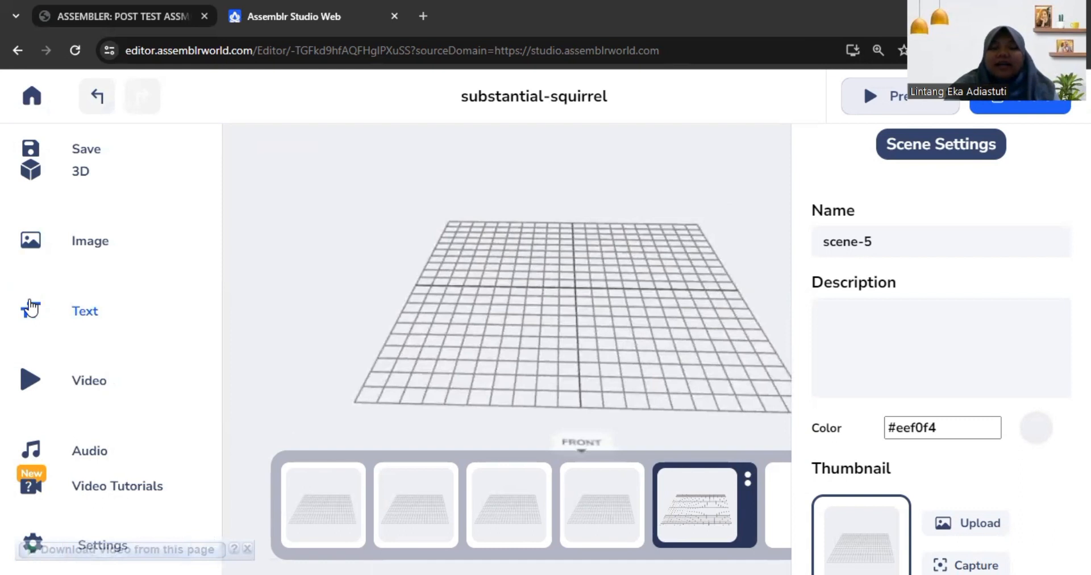
pyautogui.click(63, 180)
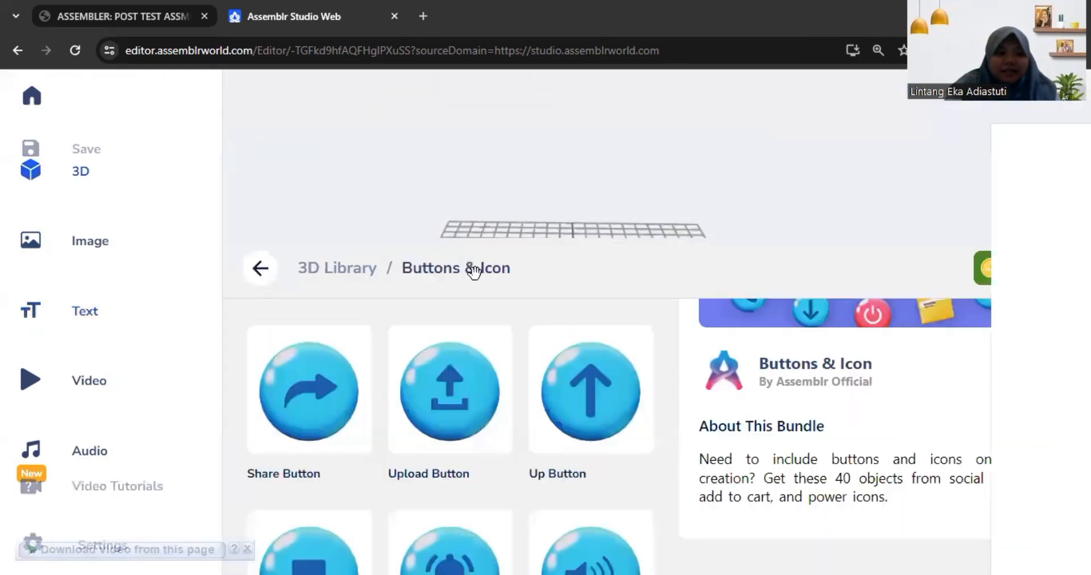
pyautogui.scroll(-3, 500, 267)
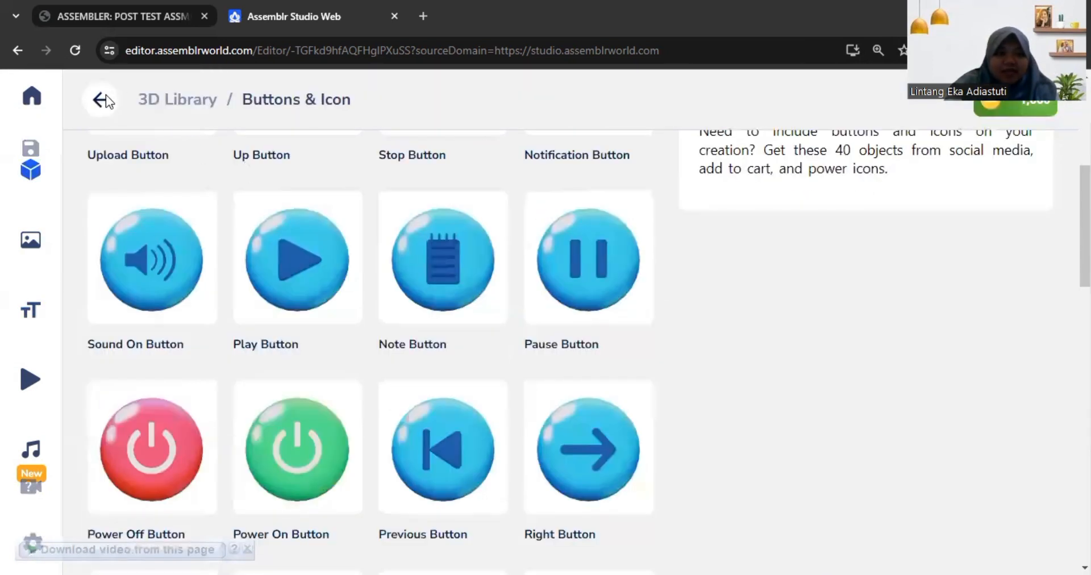
pyautogui.scroll(3, 413, 197)
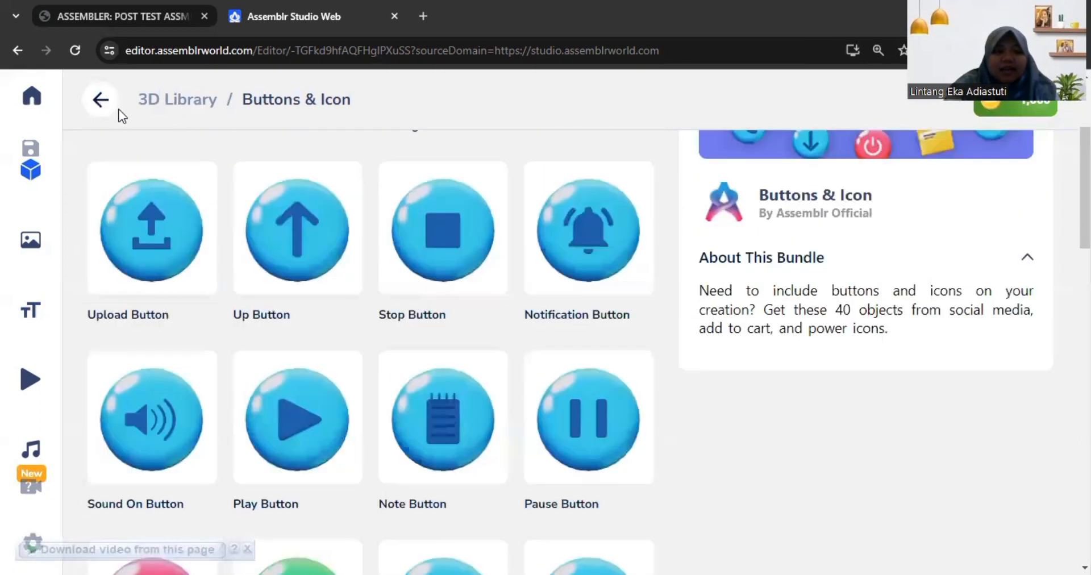
pyautogui.scroll(3, 281, 157)
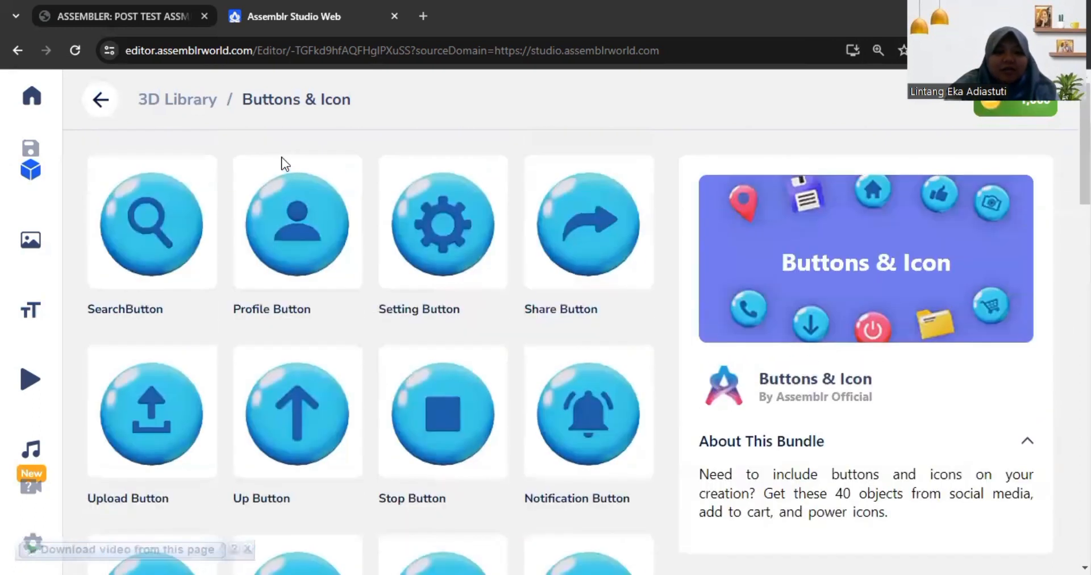
pyautogui.moveTo(39, 190)
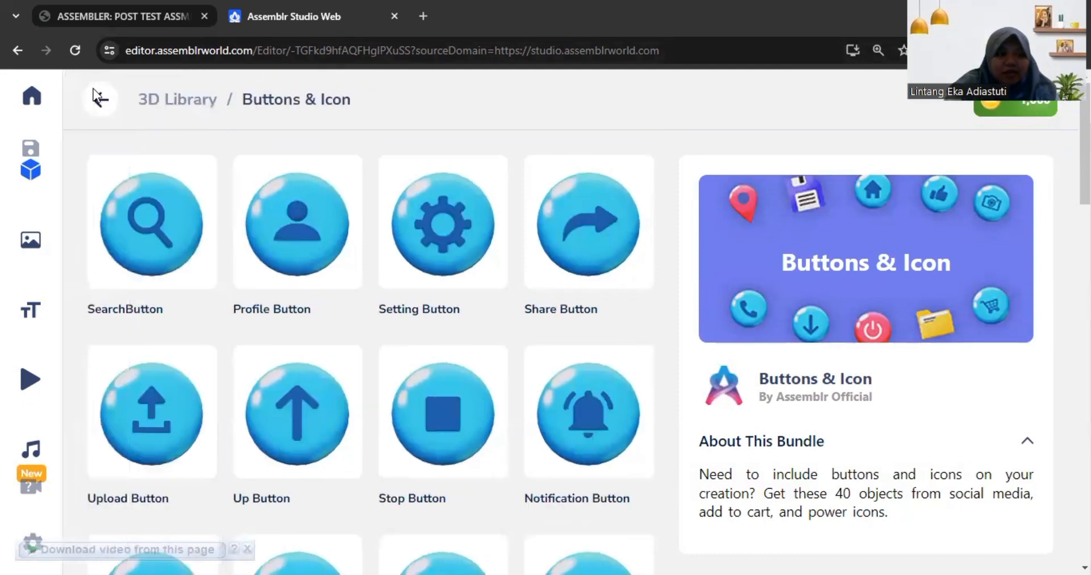
pyautogui.scroll(-15, 394, 248)
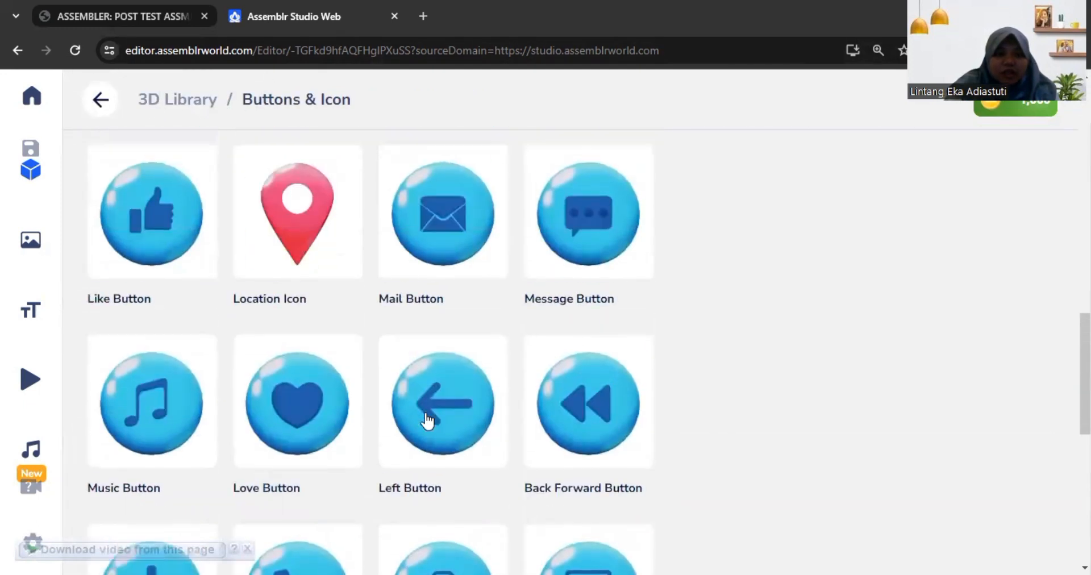
pyautogui.scroll(15, 427, 420)
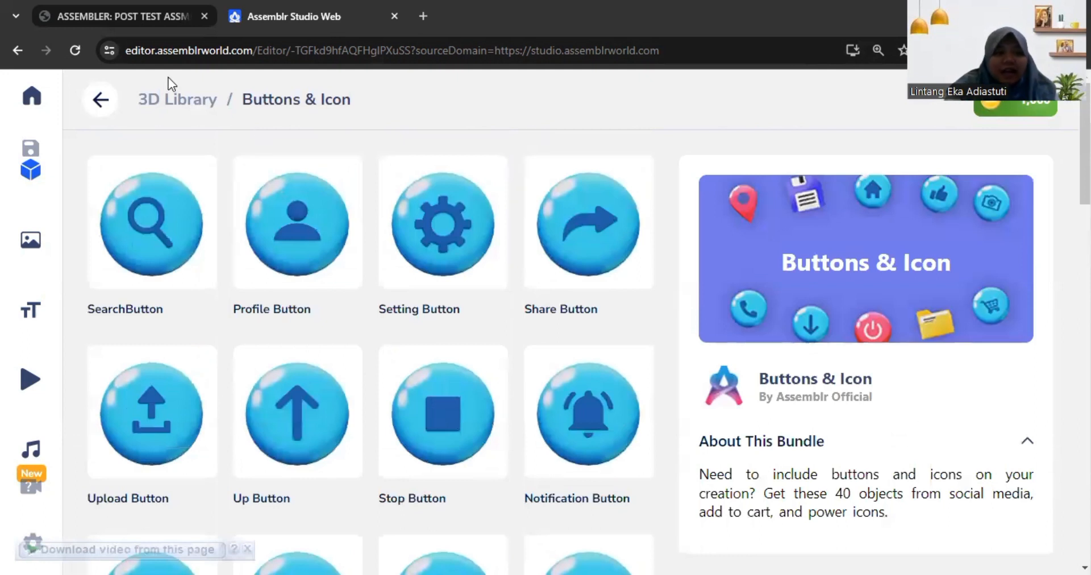
# Step: Leave the editor with the project's changes saved and go to the Project Overview list
pyautogui.click(37, 96)
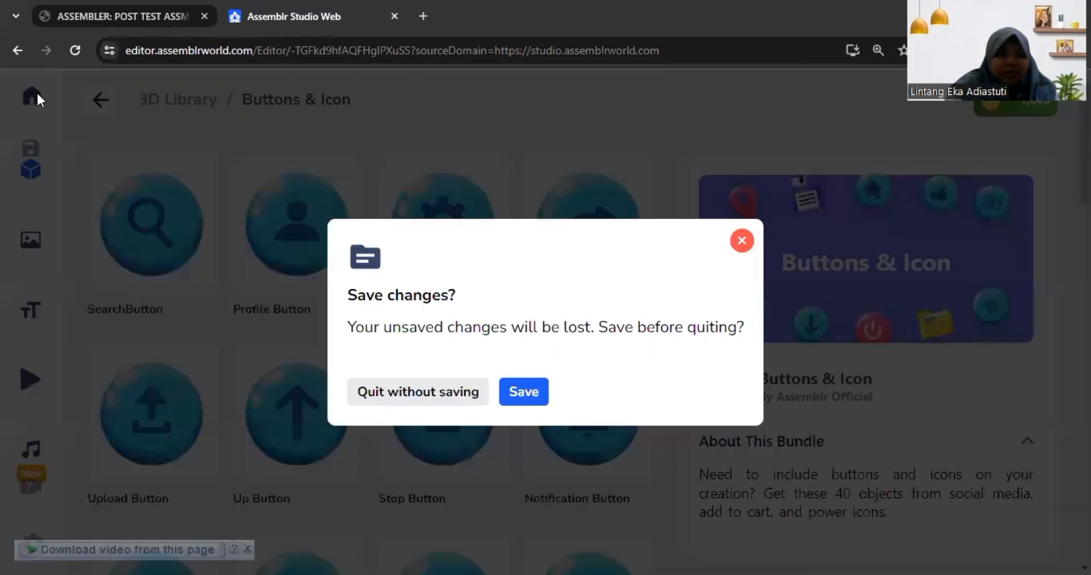
pyautogui.click(519, 390)
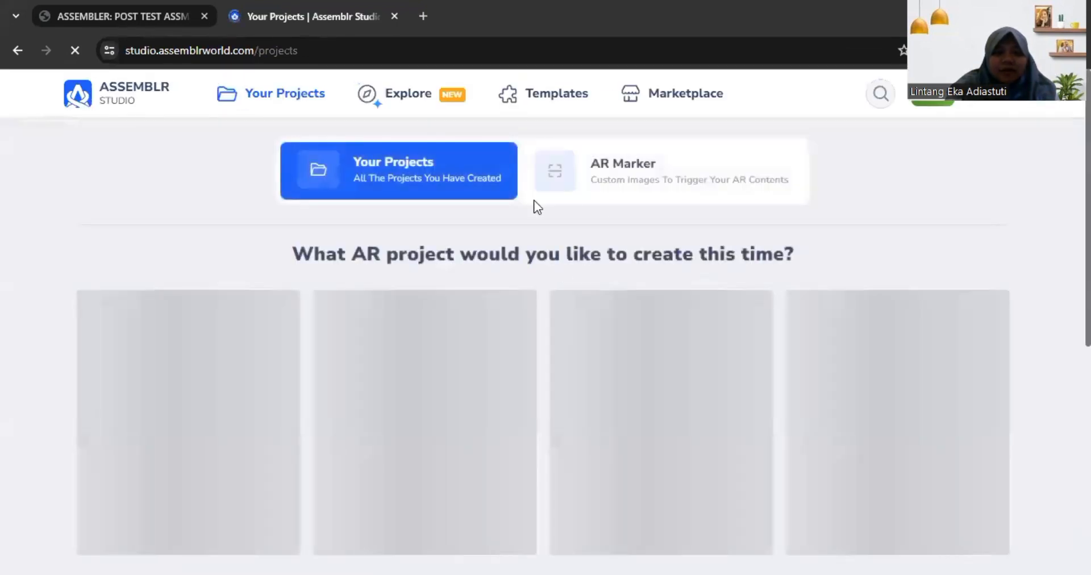
pyautogui.scroll(-10, 565, 433)
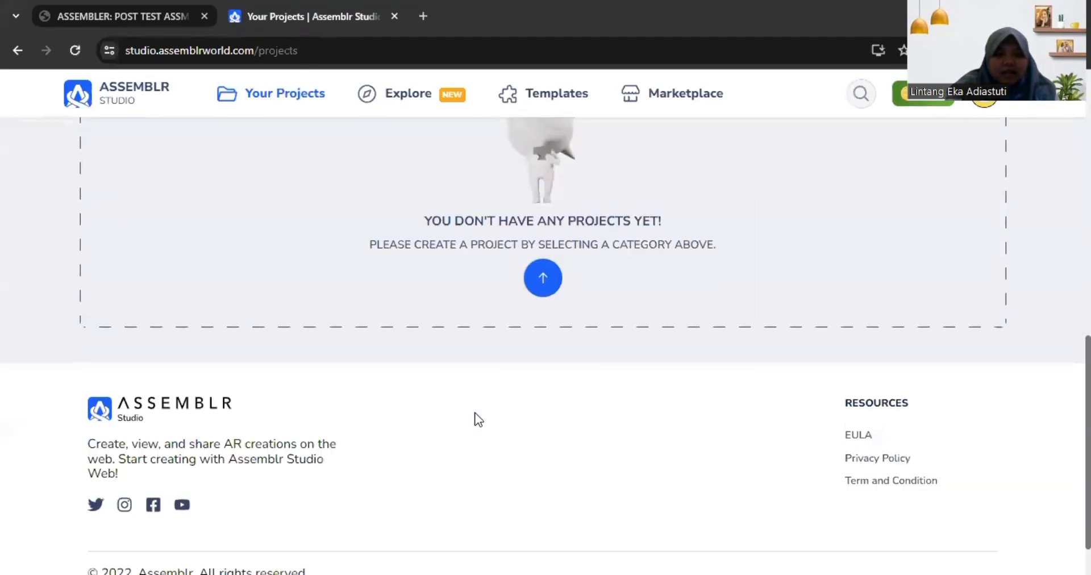
pyautogui.scroll(10, 478, 419)
pyautogui.scroll(-4, 323, 254)
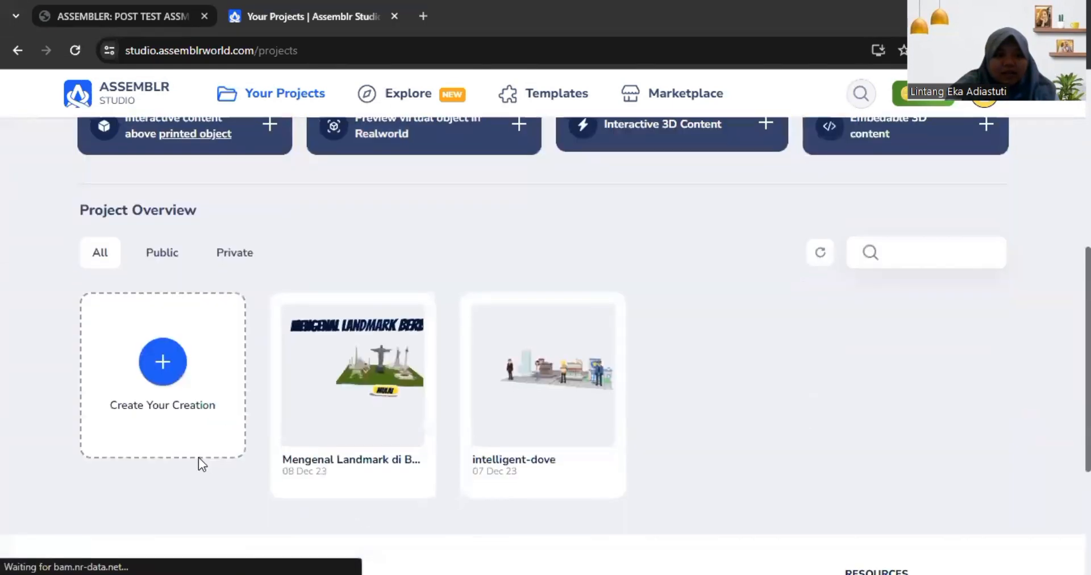
# Step: Create a new project from scratch and open the 3D library in its editor
pyautogui.click(177, 363)
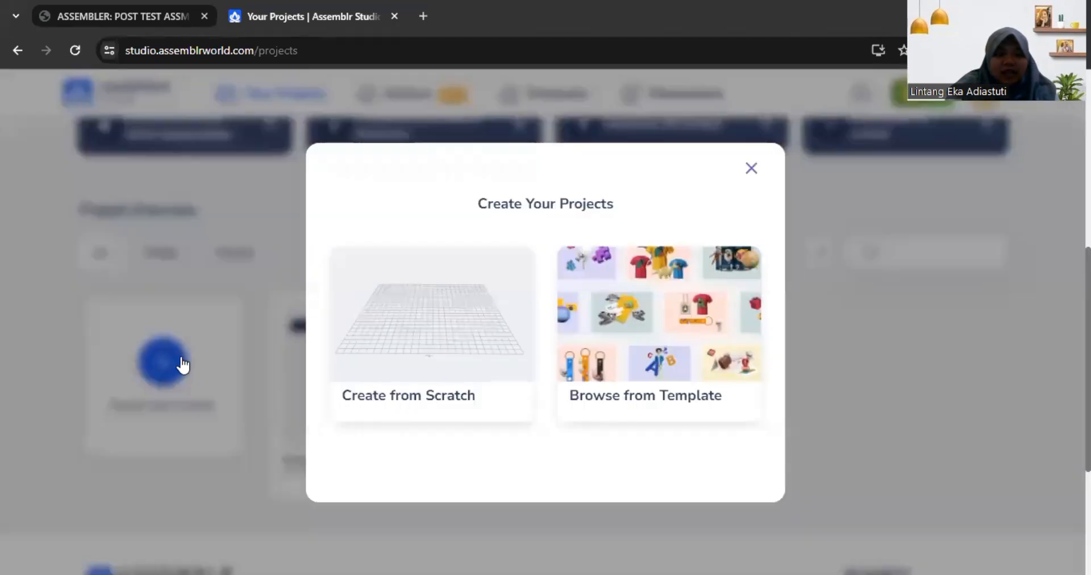
pyautogui.click(447, 327)
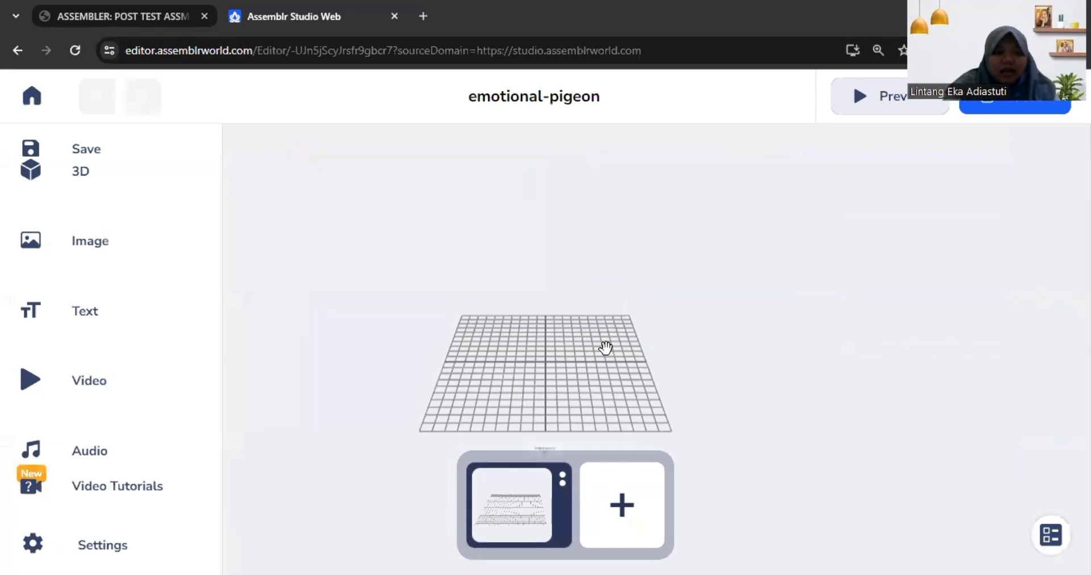
pyautogui.moveTo(605, 348)
pyautogui.mouseDown()
pyautogui.moveTo(608, 316)
pyautogui.moveTo(626, 339)
pyautogui.moveTo(596, 349)
pyautogui.moveTo(611, 349)
pyautogui.mouseUp()
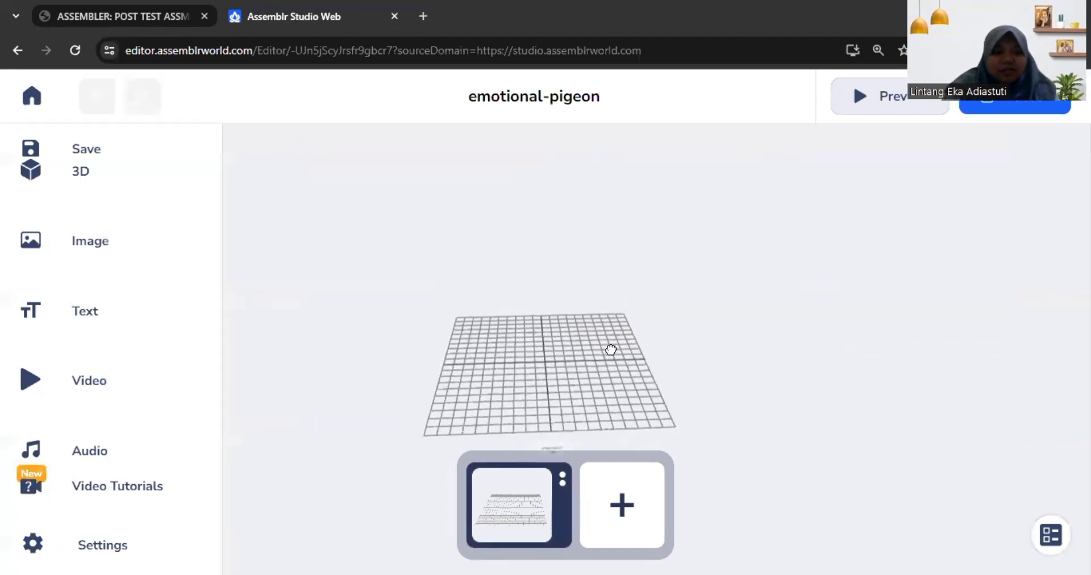
pyautogui.click(54, 187)
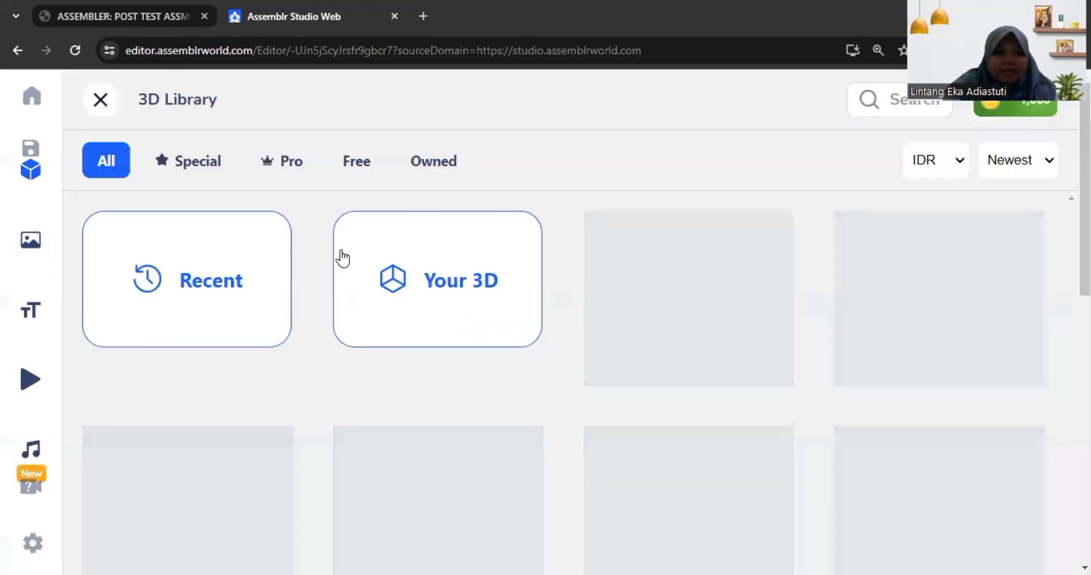
# Step: Browse the 3D library's bundles, limiting the list to free ones, to look over the available models
pyautogui.scroll(-5, 678, 273)
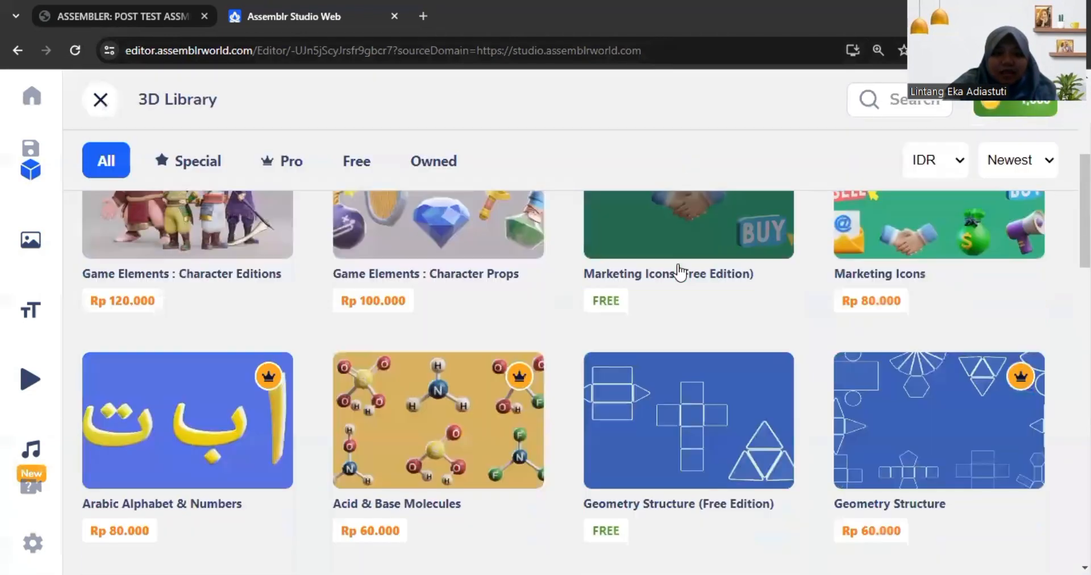
pyautogui.scroll(-15, 681, 272)
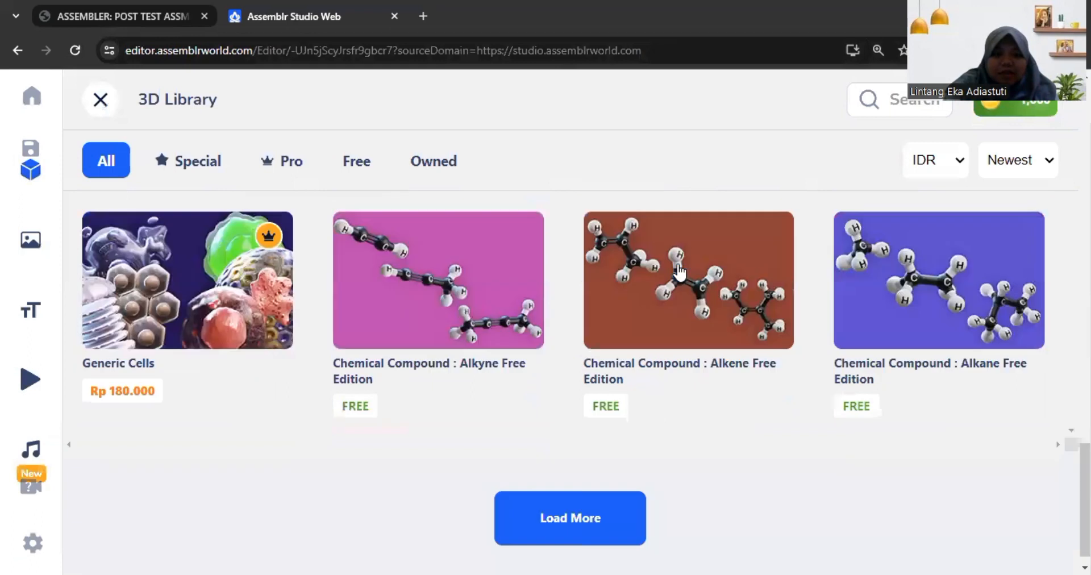
pyautogui.scroll(1, 679, 271)
pyautogui.click(370, 165)
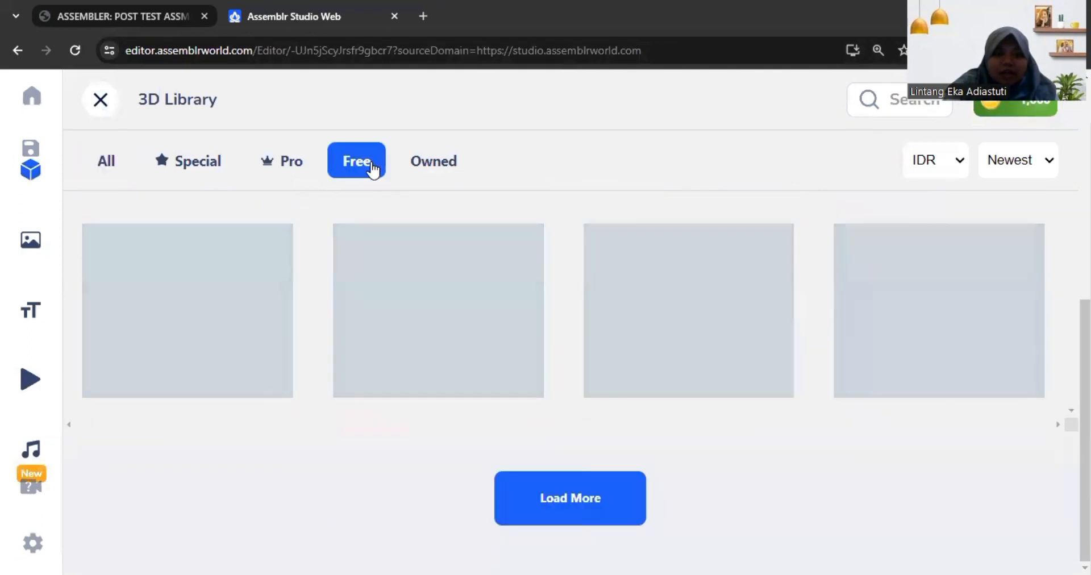
pyautogui.scroll(4, 472, 287)
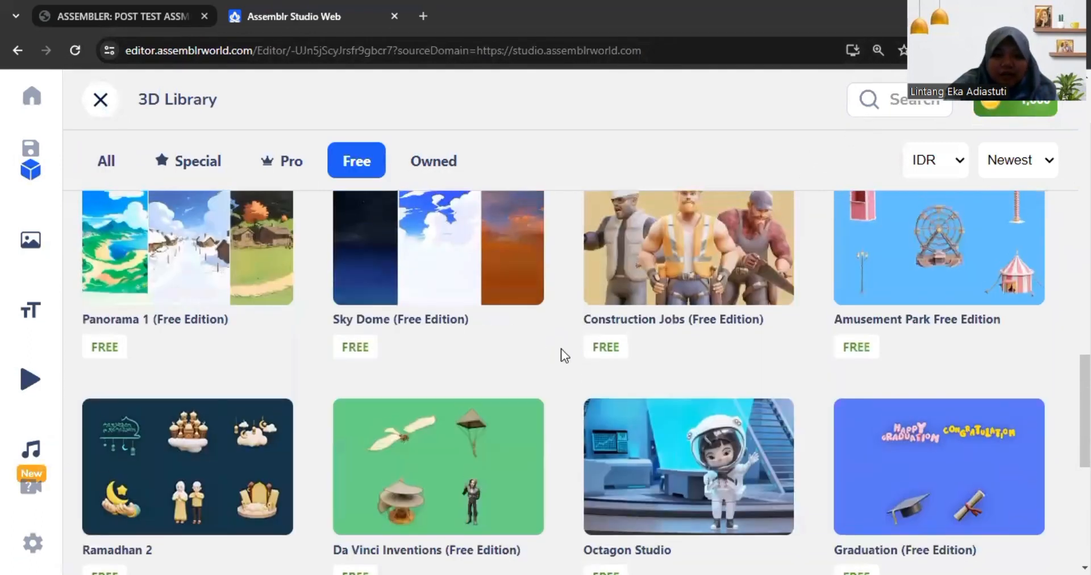
pyautogui.scroll(15, 561, 349)
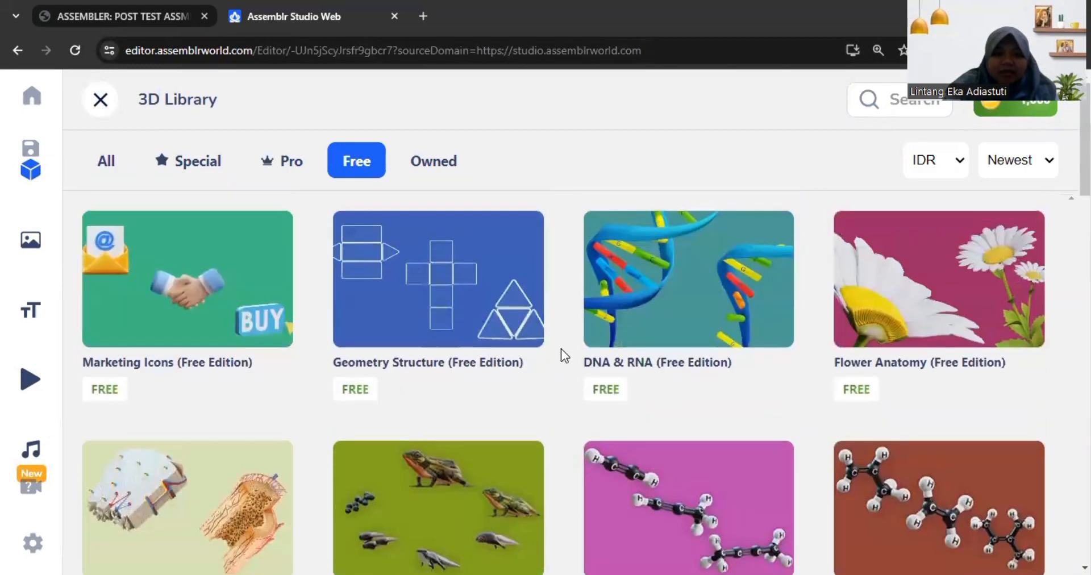
pyautogui.scroll(-20, 561, 348)
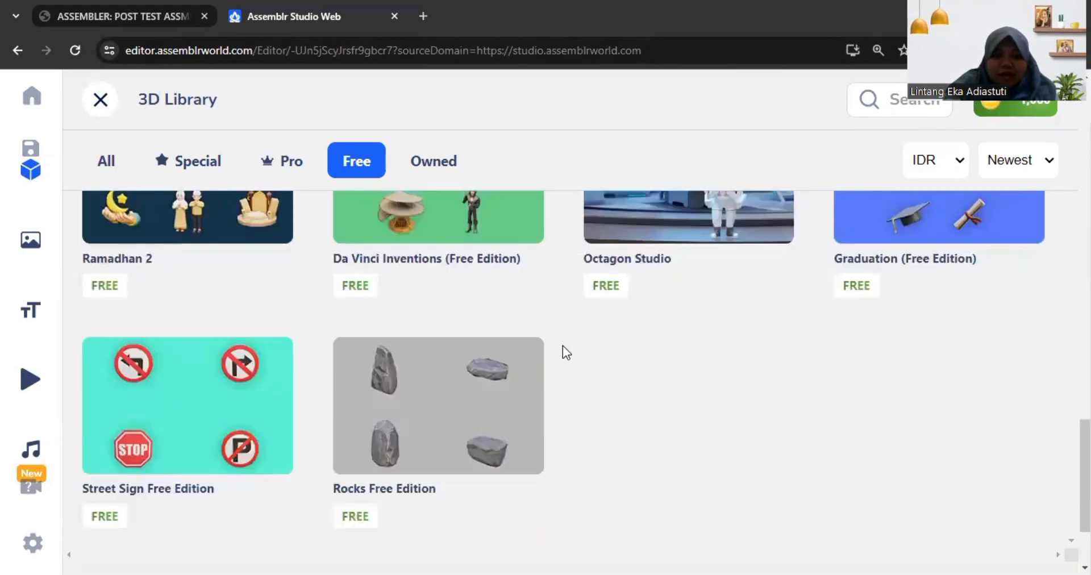
pyautogui.scroll(4, 563, 345)
# Step: Replace the previous search in the 3D library with "street" and look through the matching bundles
pyautogui.click(878, 105)
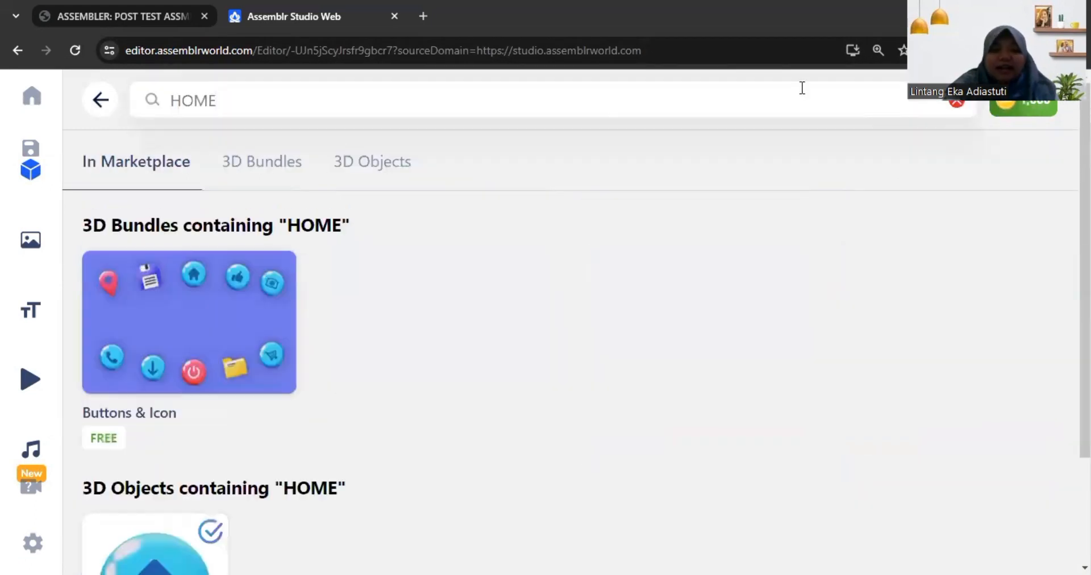
pyautogui.click(955, 103)
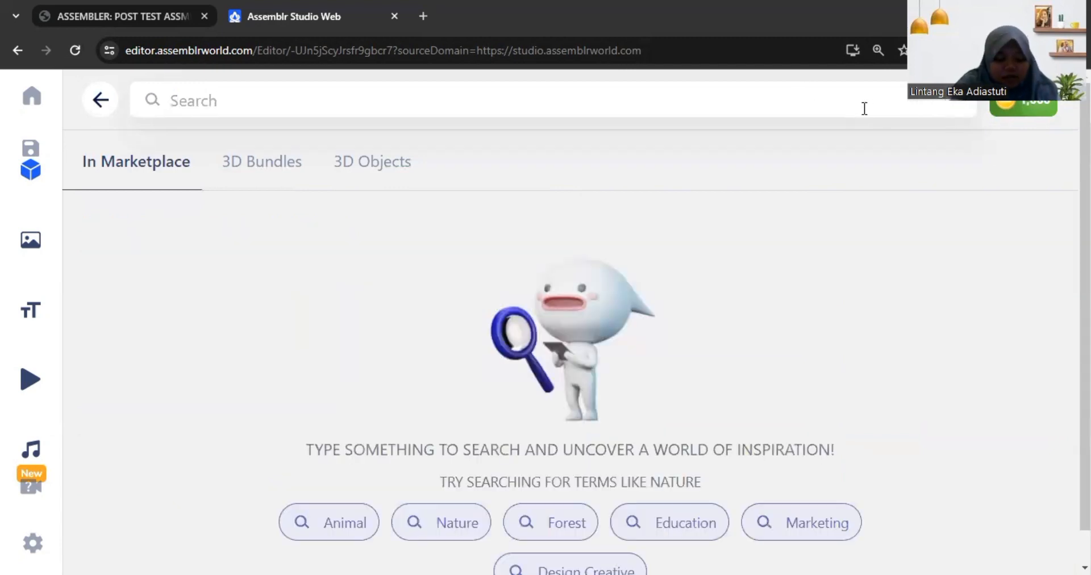
pyautogui.write('stree')
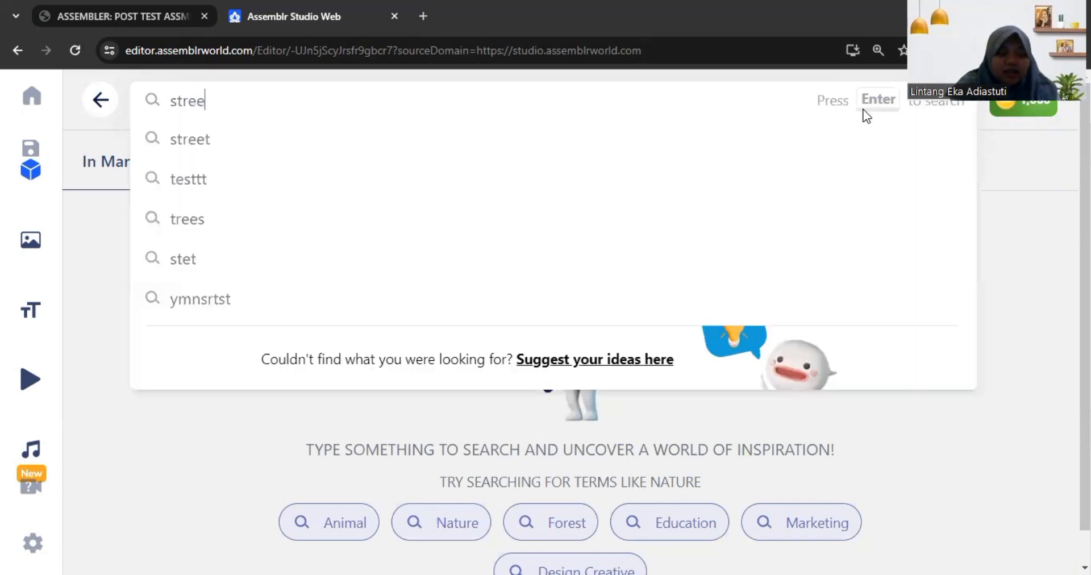
pyautogui.click(460, 191)
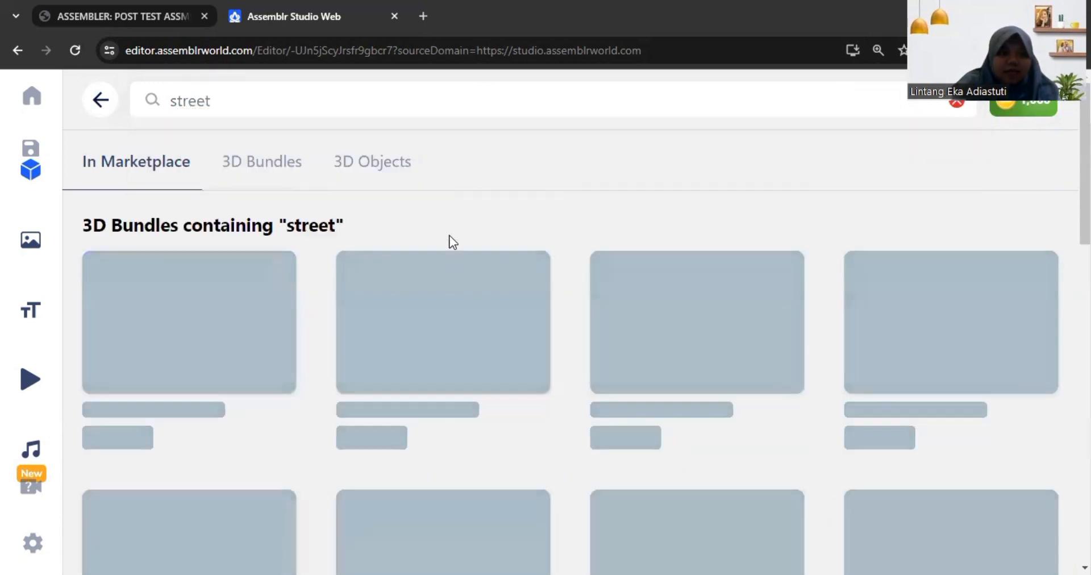
pyautogui.scroll(-4, 467, 423)
pyautogui.scroll(3, 232, 343)
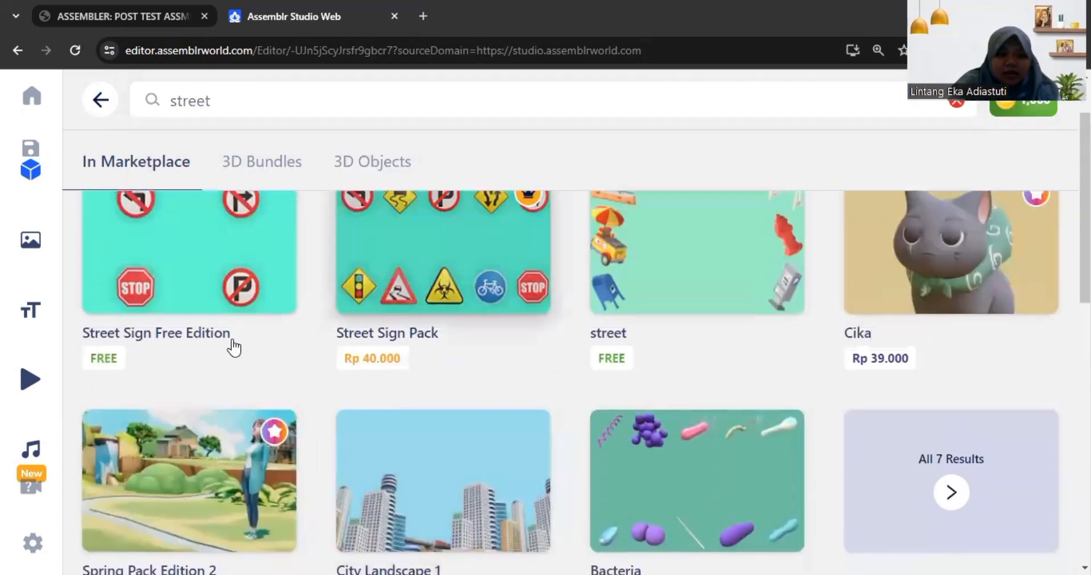
# Step: Inspect the models in the Street Sign Free Edition bundle and return to the street search results
pyautogui.click(218, 204)
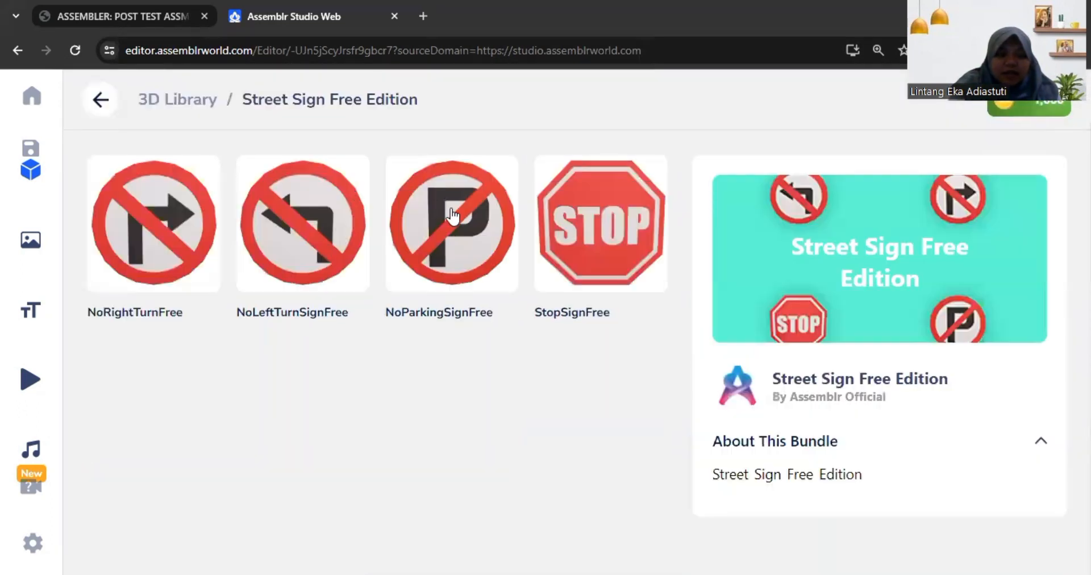
pyautogui.click(122, 106)
pyautogui.scroll(-3, 591, 271)
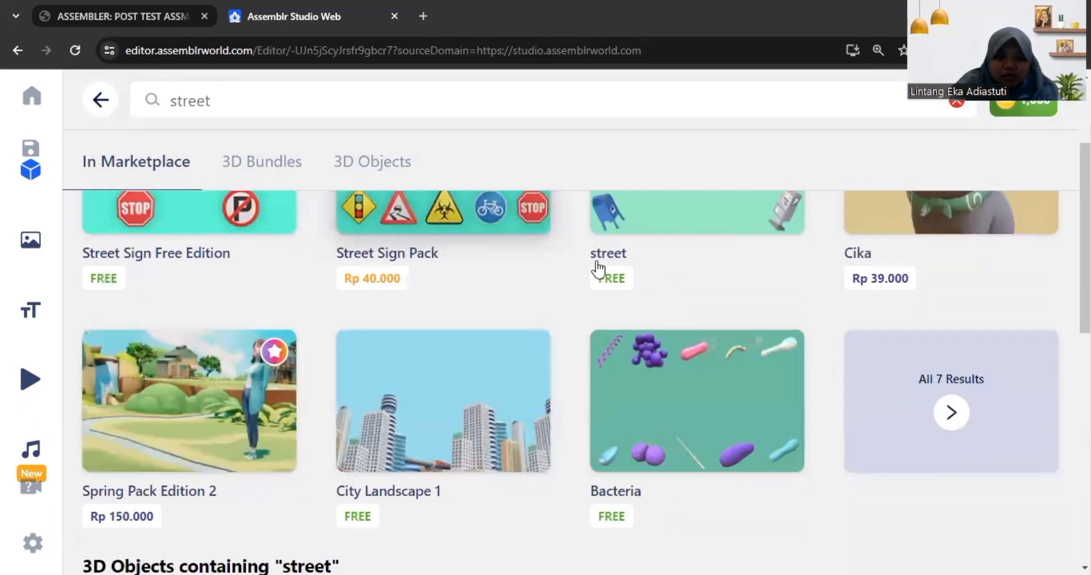
# Step: Open the free street bundle and add its Grass Path Bare model to the scene
pyautogui.click(637, 220)
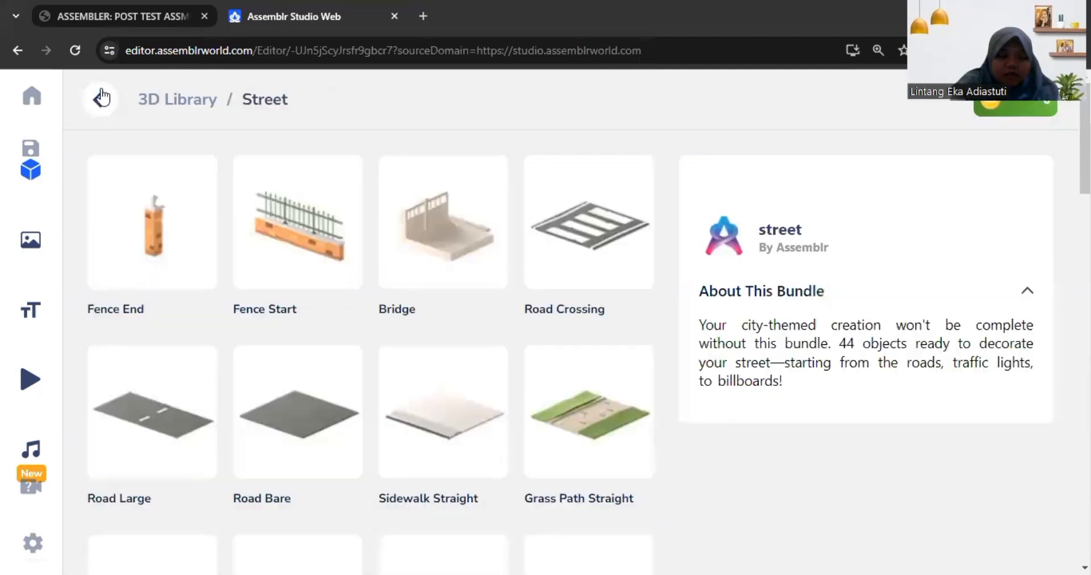
pyautogui.scroll(-5, 195, 305)
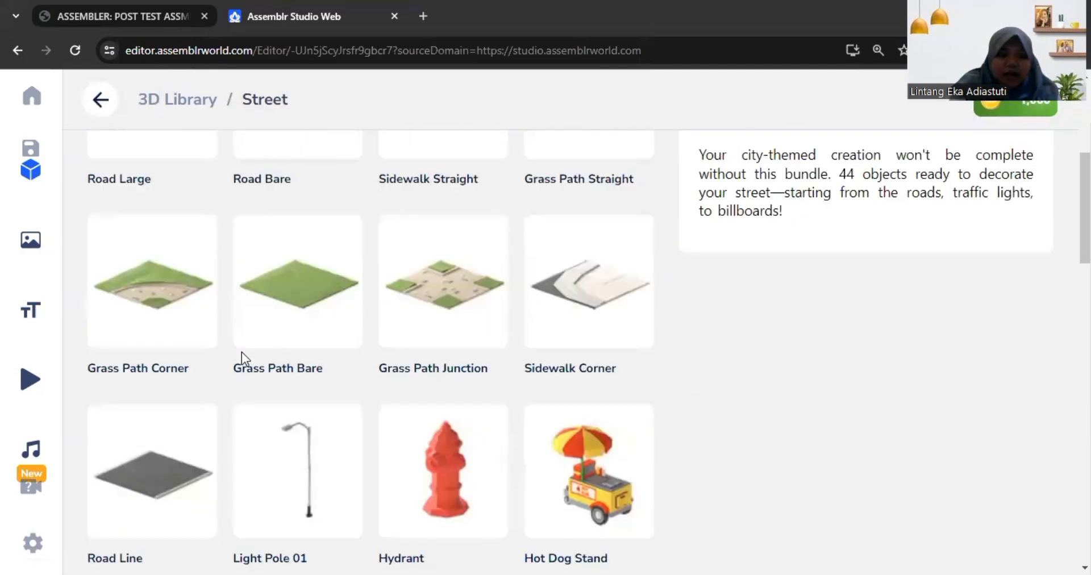
pyautogui.scroll(3, 244, 358)
pyautogui.scroll(3, 241, 352)
pyautogui.scroll(-4, 241, 352)
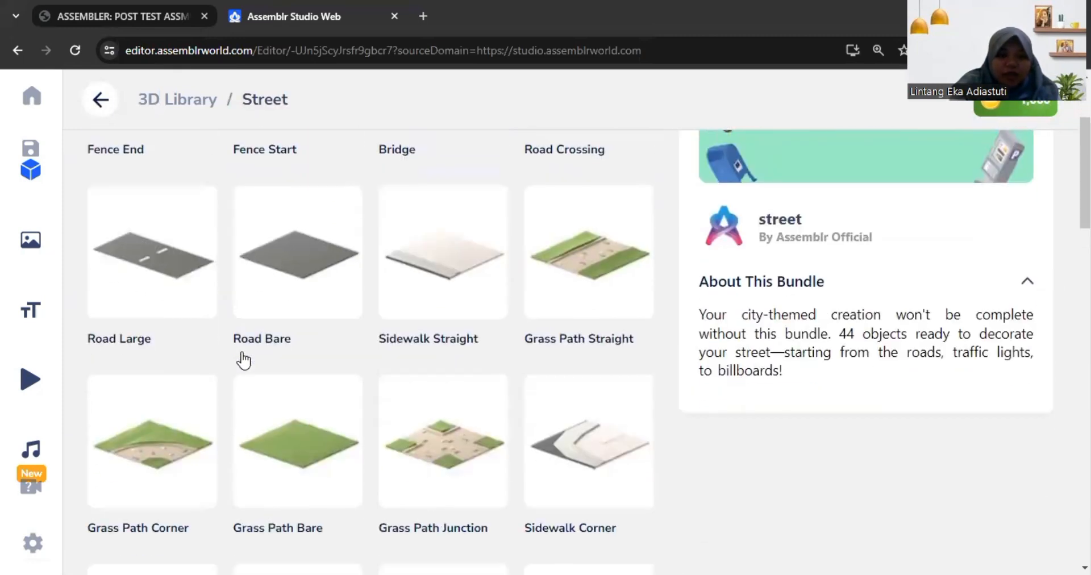
pyautogui.scroll(-3, 241, 352)
pyautogui.click(295, 251)
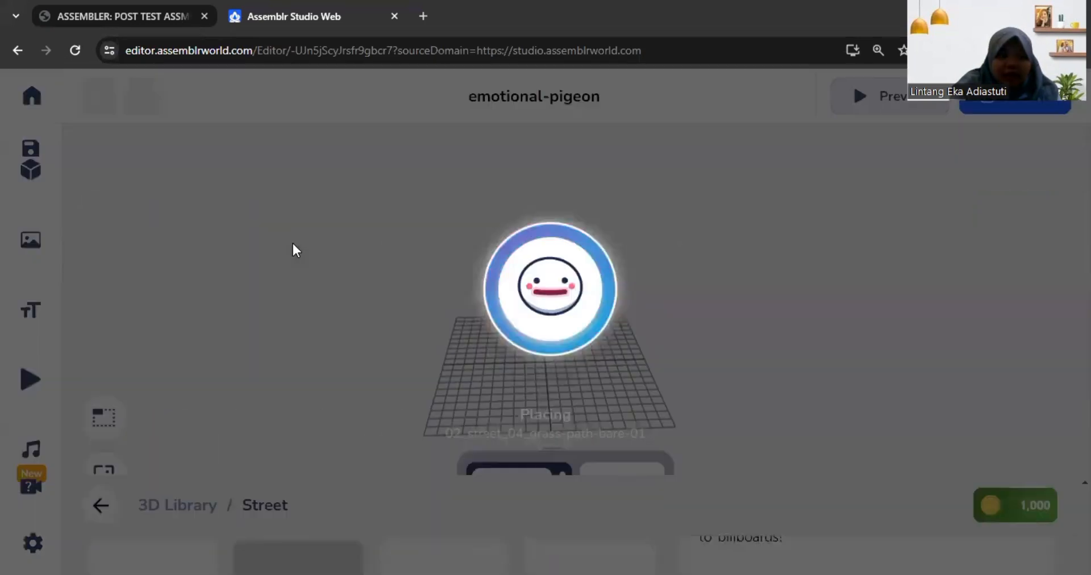
# Step: Shift the Grass Path Bare tile to about X 4.38 and enlarge it uniformly to a scale of about 3.81
pyautogui.moveTo(577, 375); pyautogui.dragTo(523, 442)
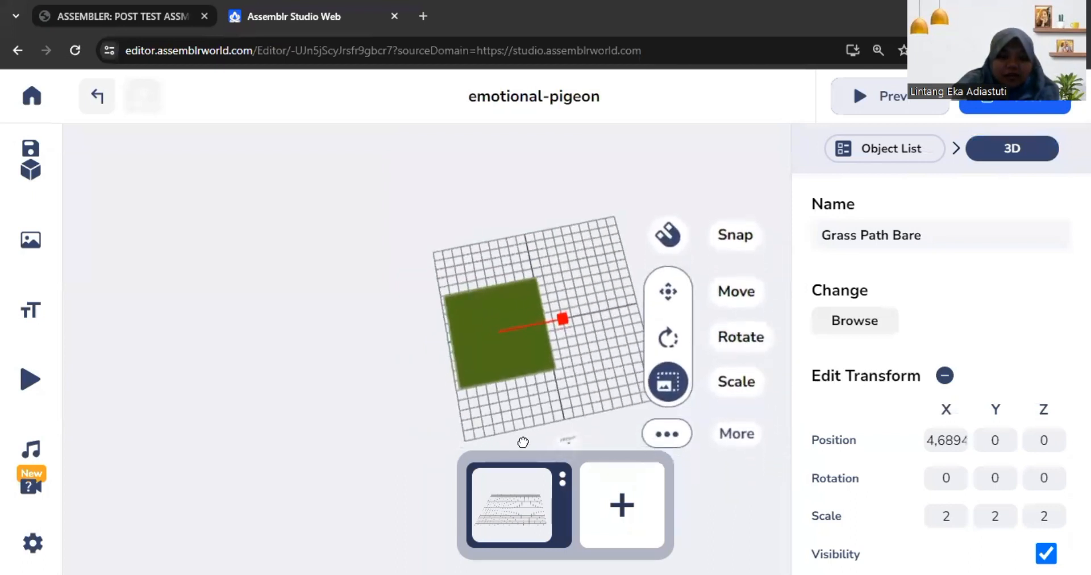
pyautogui.moveTo(513, 334); pyautogui.dragTo(519, 334)
pyautogui.click(515, 332)
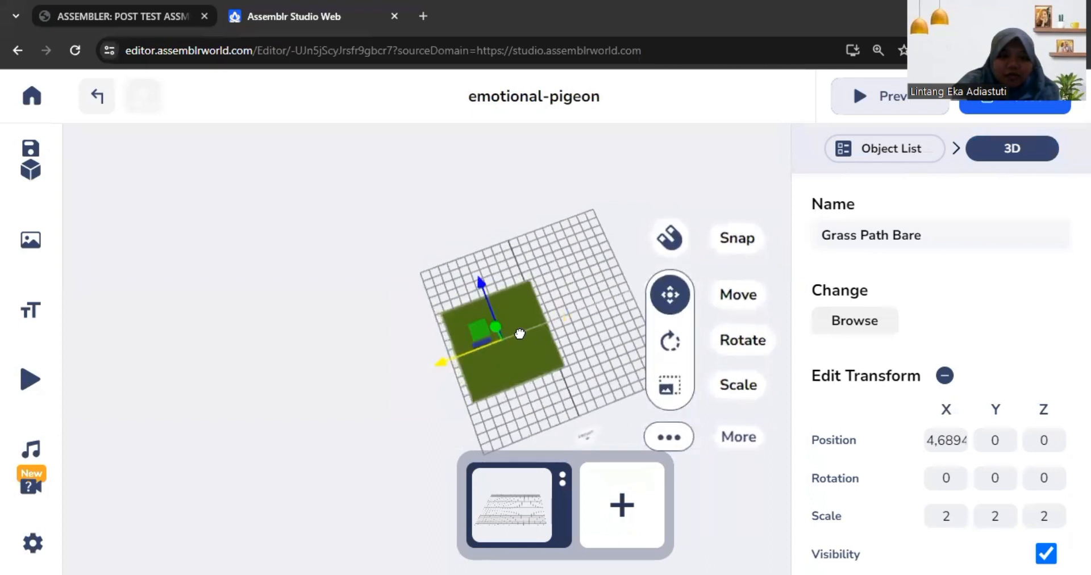
pyautogui.click(670, 385)
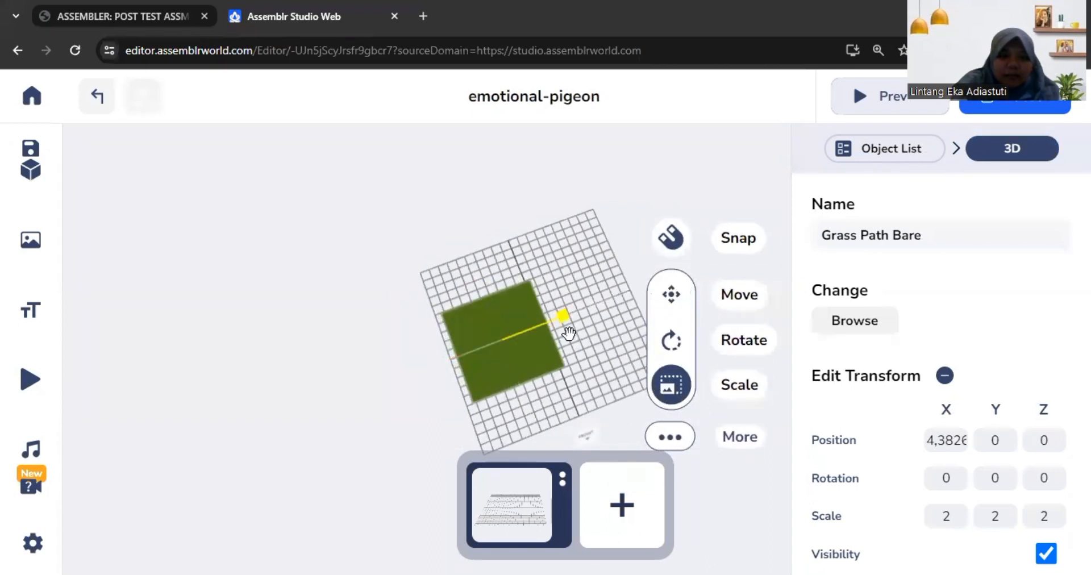
pyautogui.moveTo(553, 319); pyautogui.dragTo(511, 370)
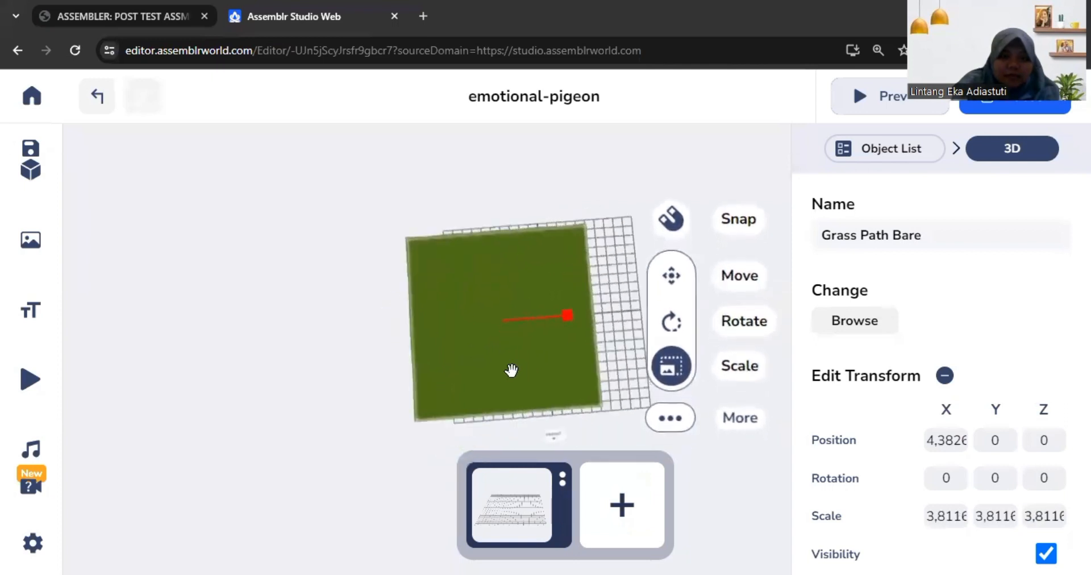
# Step: Centre the grass tile over the grid at about X 0.16 and lower it onto the grid plane
pyautogui.moveTo(509, 325)
pyautogui.mouseDown()
pyautogui.moveTo(491, 319)
pyautogui.moveTo(489, 302)
pyautogui.moveTo(511, 318)
pyautogui.moveTo(494, 318)
pyautogui.mouseUp()
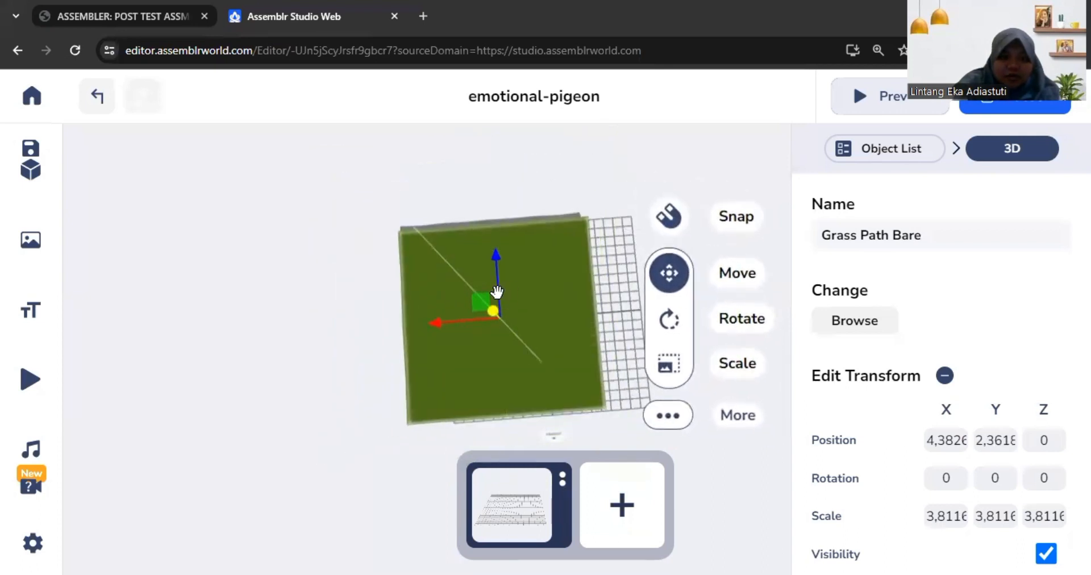
pyautogui.moveTo(471, 320); pyautogui.dragTo(514, 322)
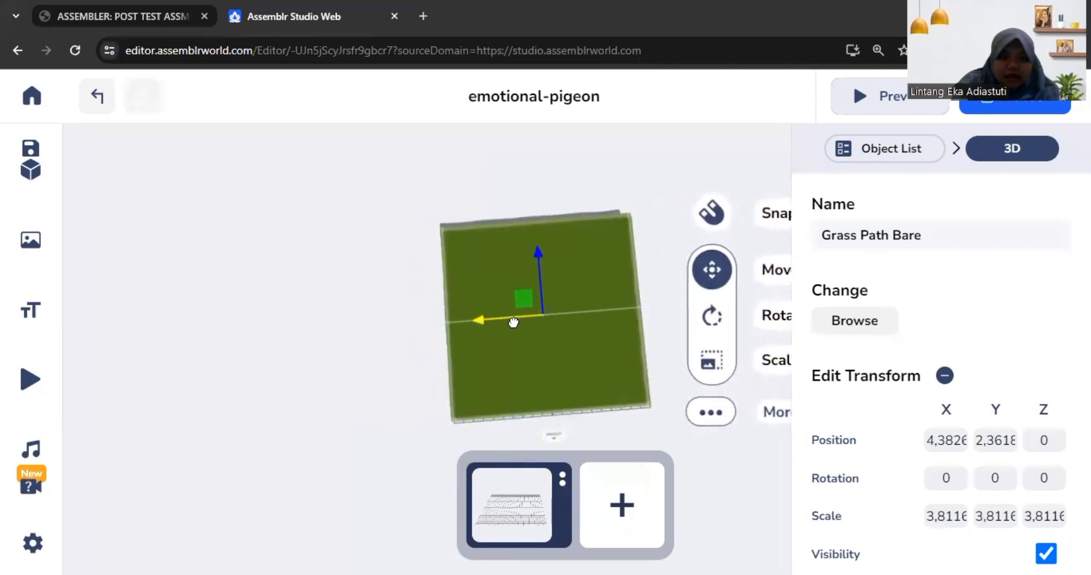
pyautogui.moveTo(671, 349); pyautogui.dragTo(665, 263)
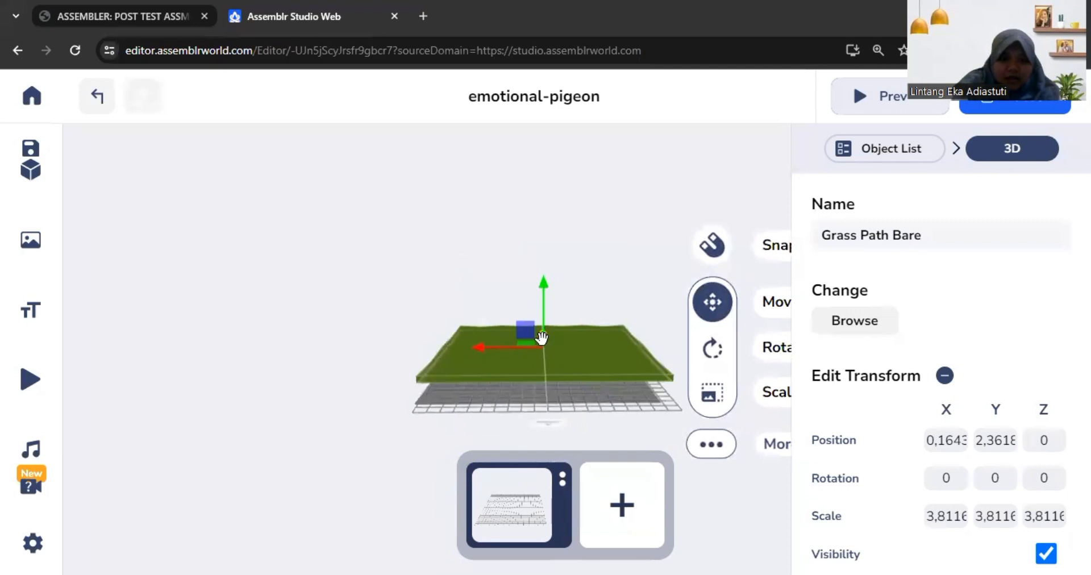
pyautogui.moveTo(543, 313); pyautogui.dragTo(542, 338)
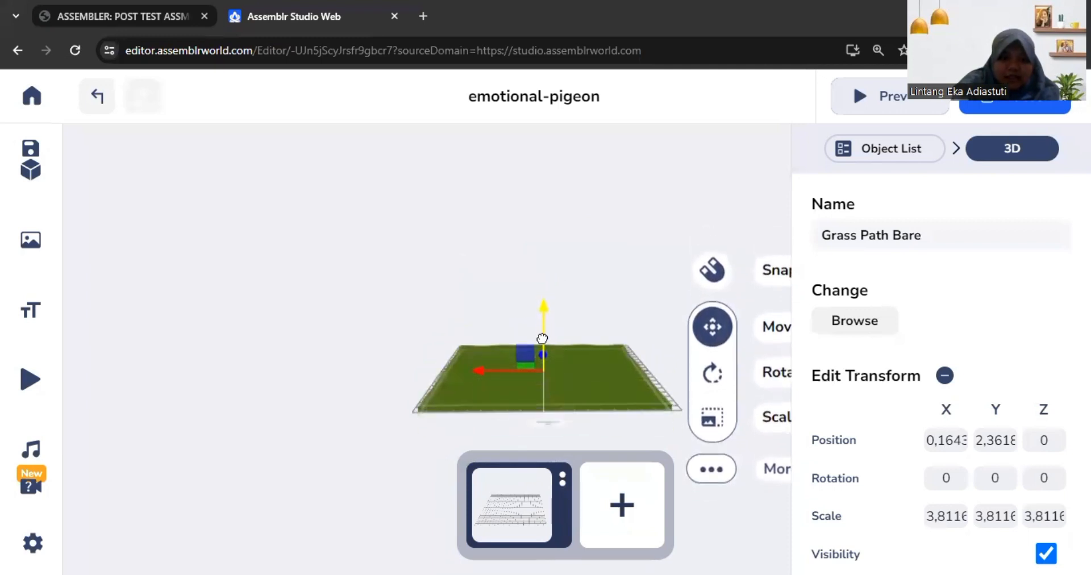
pyautogui.click(659, 287)
pyautogui.moveTo(654, 394)
pyautogui.mouseDown()
pyautogui.moveTo(648, 461)
pyautogui.moveTo(670, 395)
pyautogui.moveTo(659, 386)
pyautogui.mouseUp()
# Step: Reopen the 3D library, clear the street search and return to browsing all bundles
pyautogui.click(51, 176)
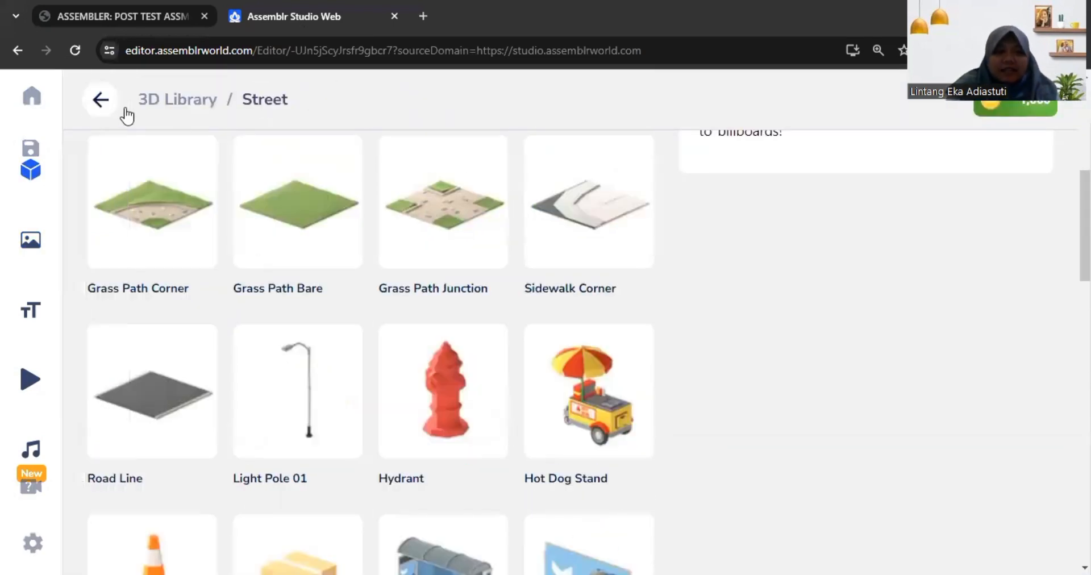
pyautogui.click(101, 101)
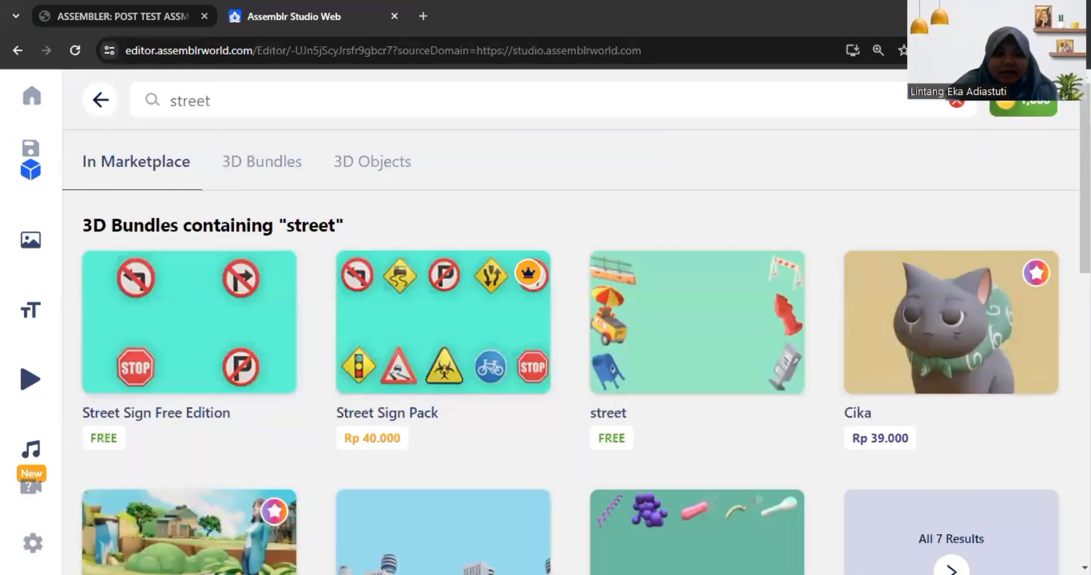
pyautogui.click(957, 112)
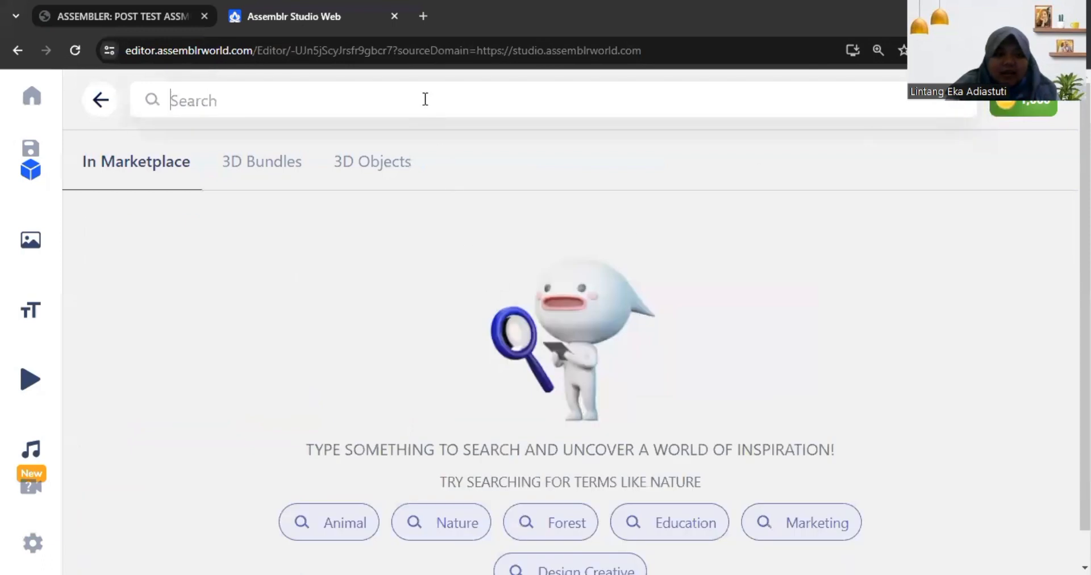
pyautogui.click(100, 102)
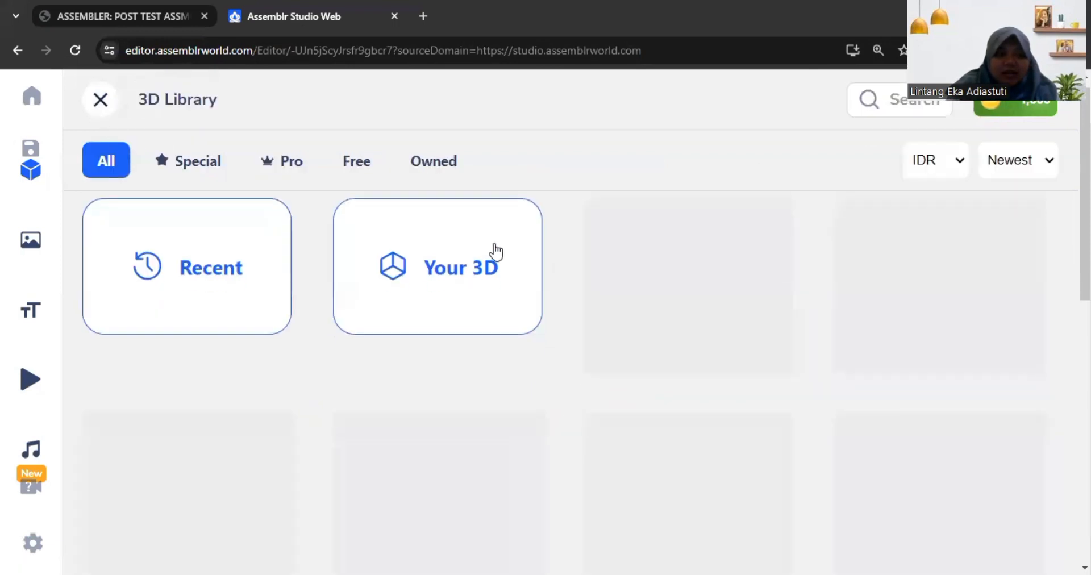
pyautogui.scroll(-3, 495, 253)
pyautogui.scroll(3, 528, 329)
pyautogui.scroll(-5, 531, 324)
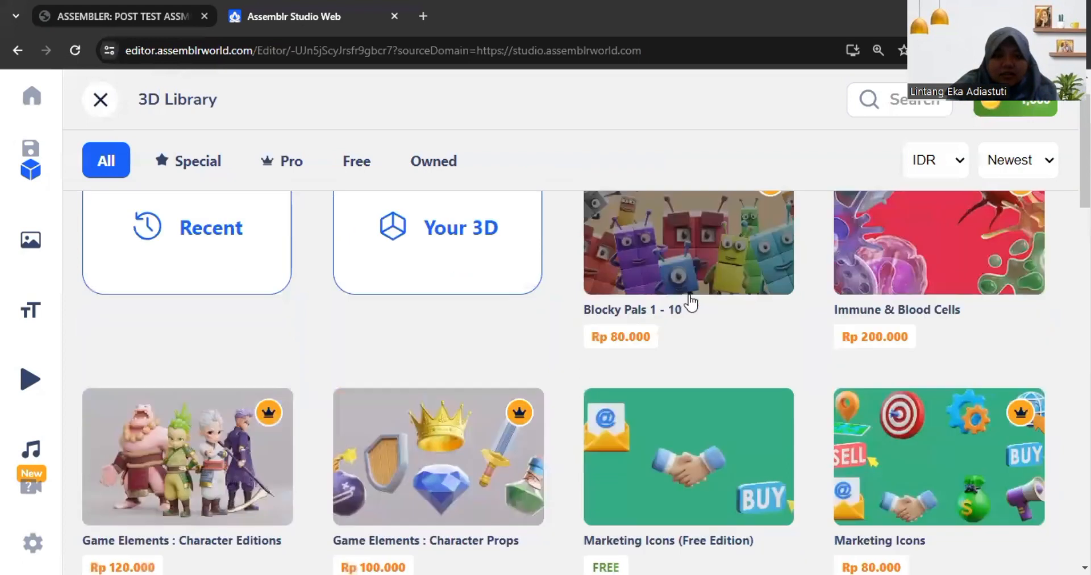
# Step: Search the 3D library for "liber" and look through the matching bundles
pyautogui.click(886, 101)
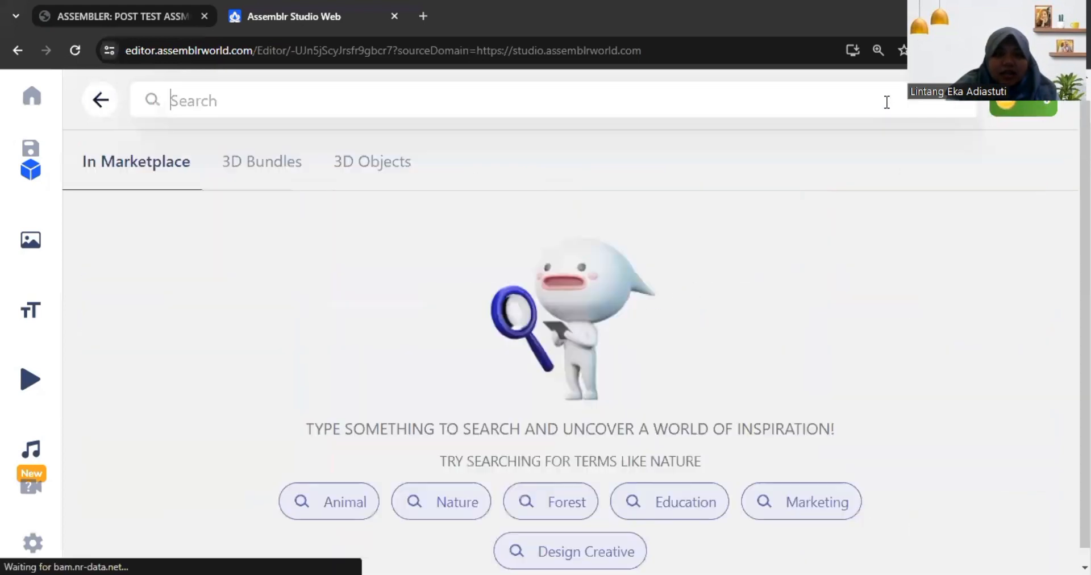
pyautogui.write('liber')
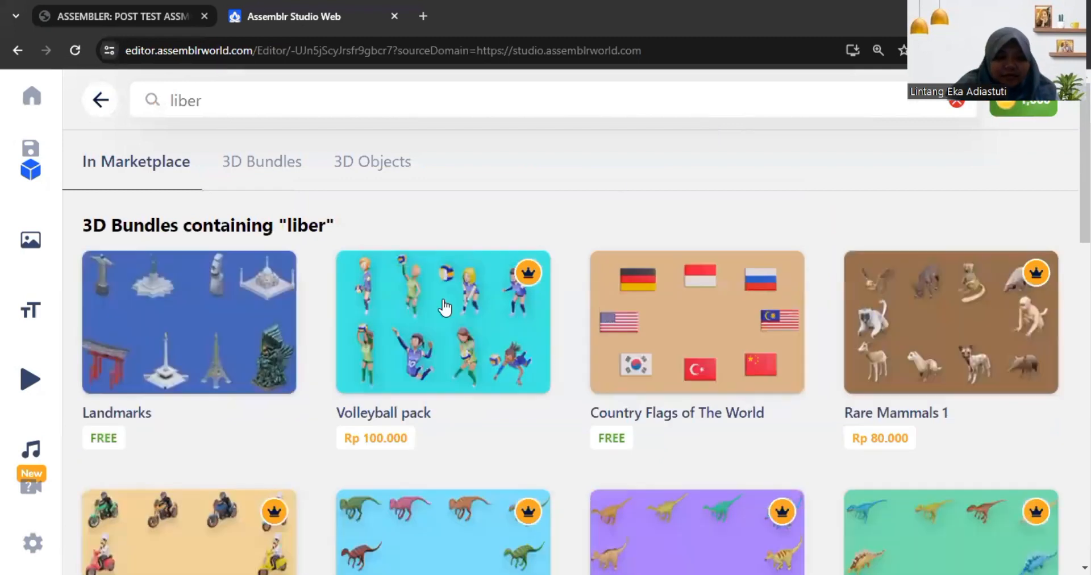
pyautogui.scroll(-3, 433, 317)
# Step: Add the Statue of Liberty from the free Landmarks bundle and place it on the grass at about X -2.825, Y 4.468, Z -0.145
pyautogui.click(171, 216)
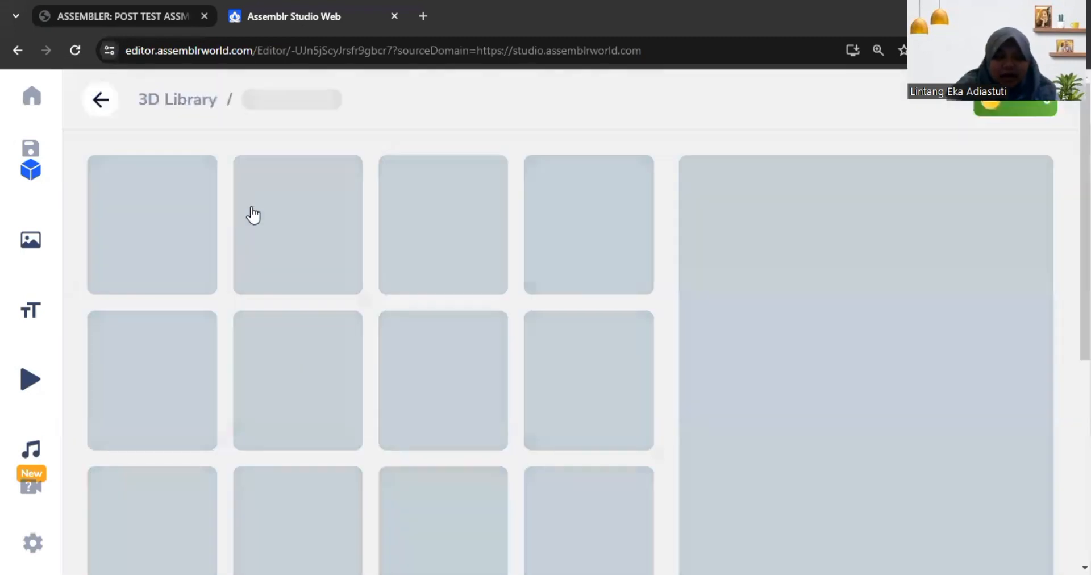
pyautogui.scroll(-1, 459, 261)
pyautogui.click(465, 194)
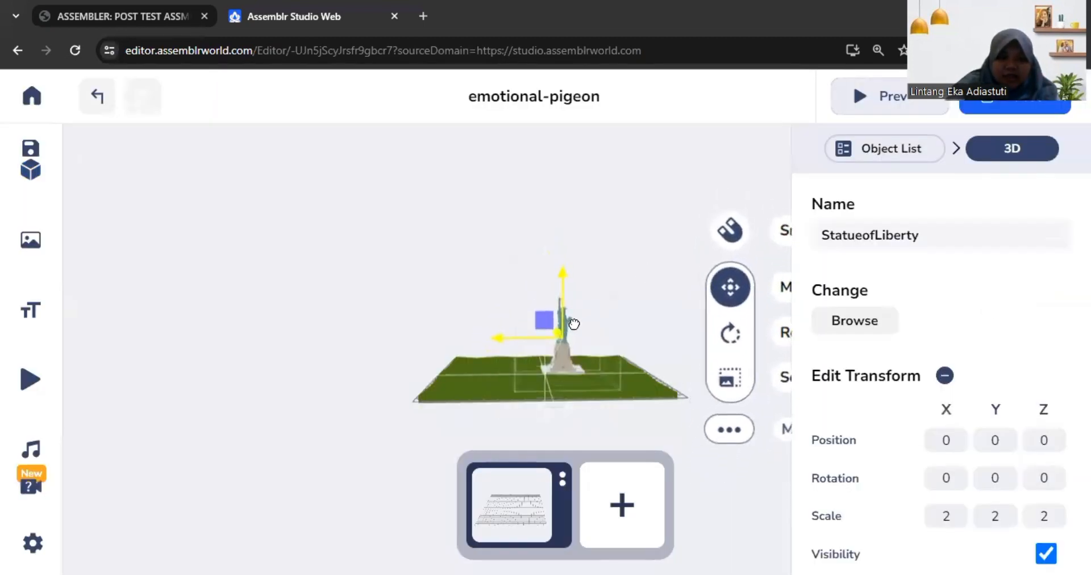
pyautogui.moveTo(631, 419); pyautogui.dragTo(633, 454)
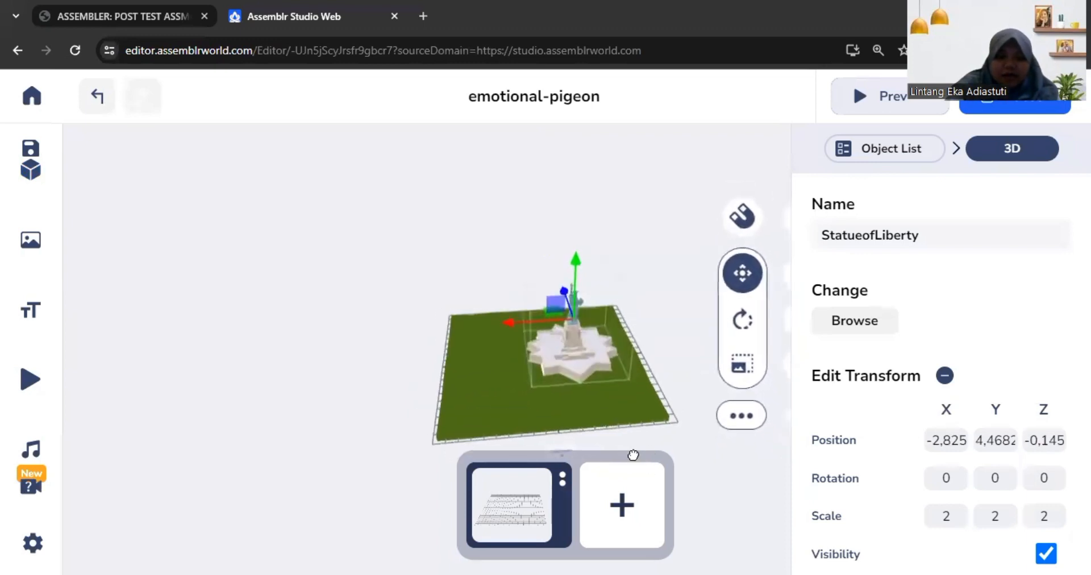
# Step: Deselect the Statue of Liberty and inspect its placement on the grass from above and from the front
pyautogui.keyDown('ctrl'); pyautogui.scroll(5, 575, 453); pyautogui.keyUp('ctrl')
pyautogui.keyDown('ctrl'); pyautogui.scroll(-2, 574, 454); pyautogui.keyUp('ctrl')
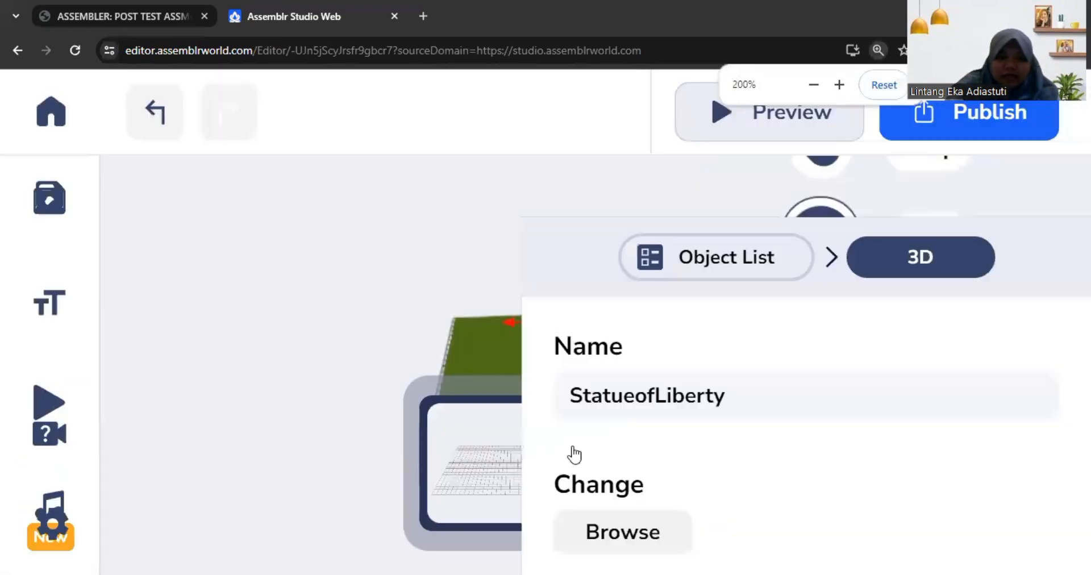
pyautogui.keyDown('ctrl'); pyautogui.scroll(-4, 573, 454); pyautogui.keyUp('ctrl')
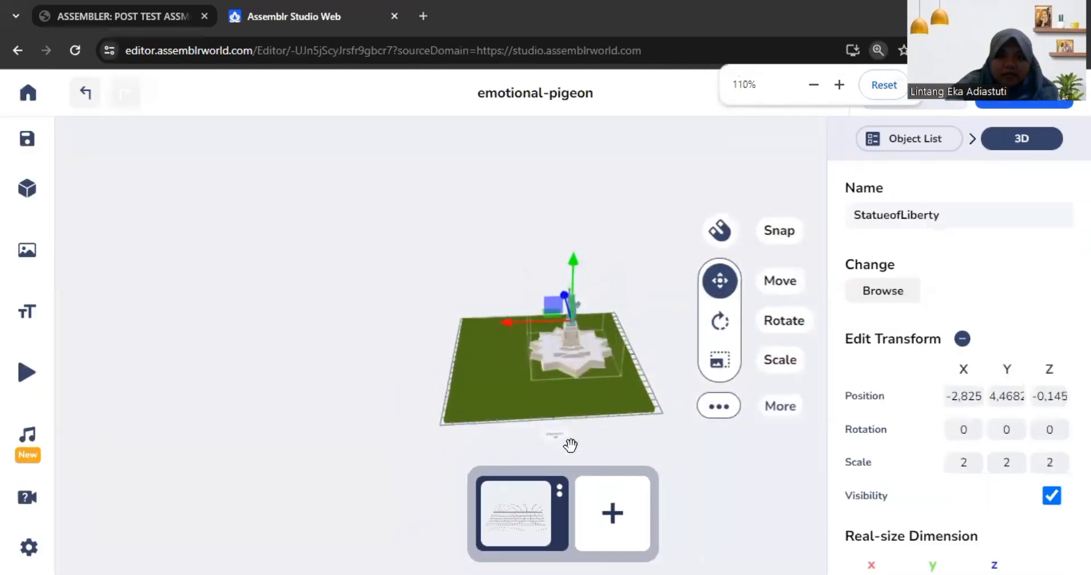
pyautogui.click(563, 426)
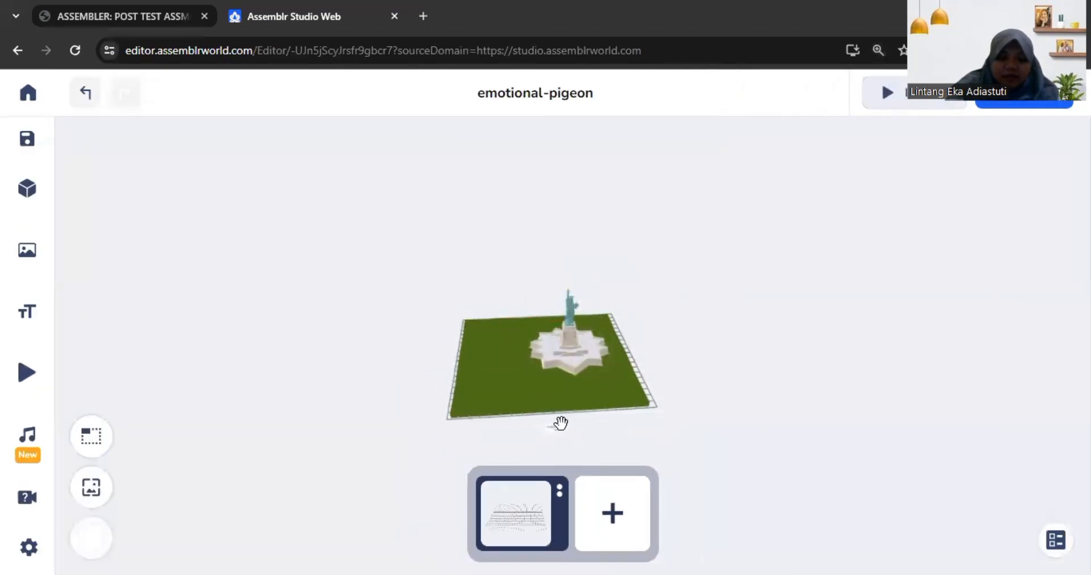
pyautogui.scroll(5, 558, 436)
pyautogui.moveTo(558, 413); pyautogui.dragTo(658, 452)
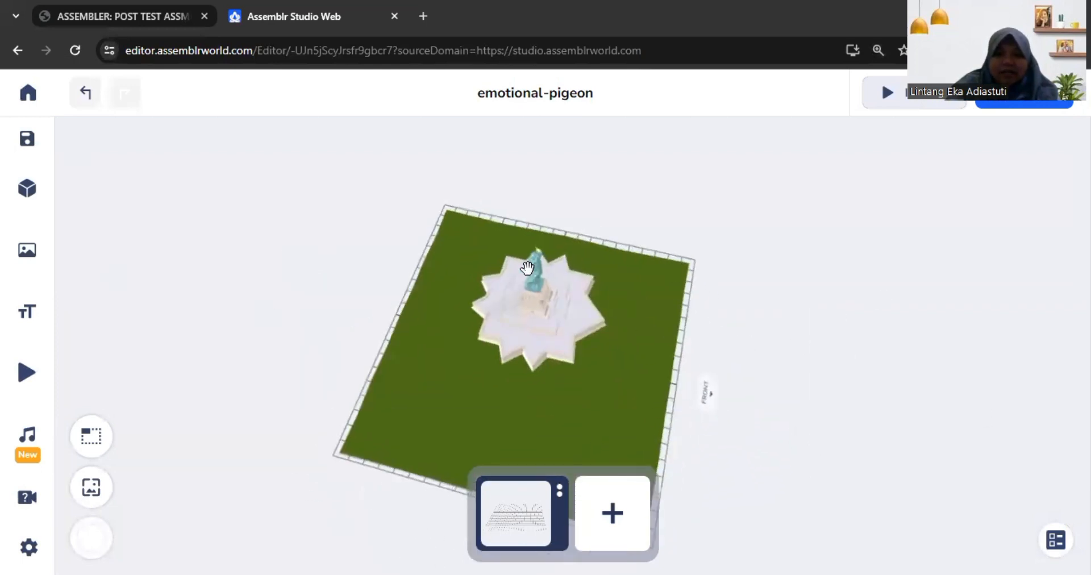
pyautogui.moveTo(757, 323); pyautogui.dragTo(662, 237)
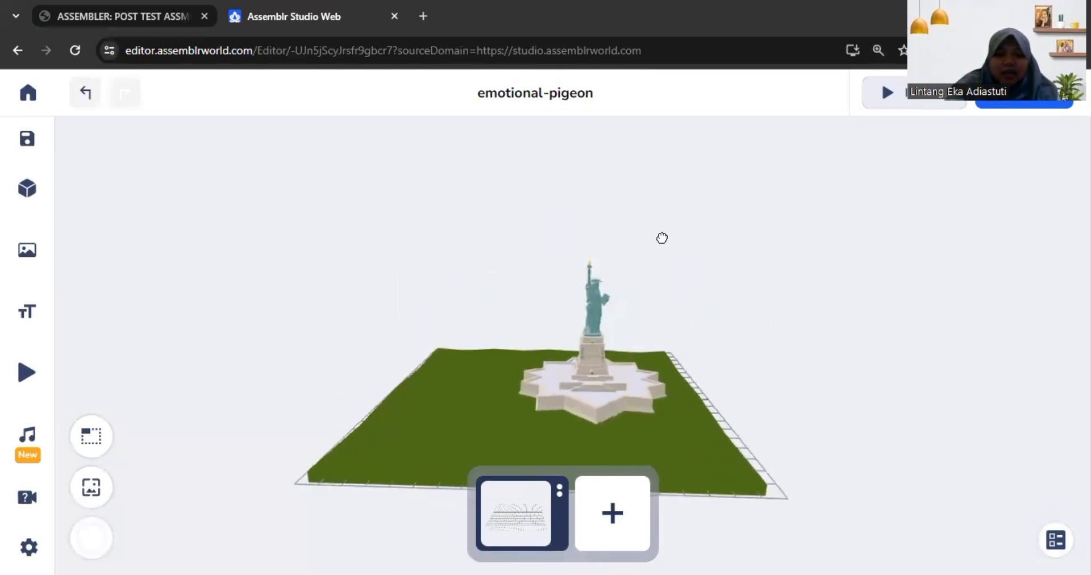
pyautogui.scroll(-4, 653, 402)
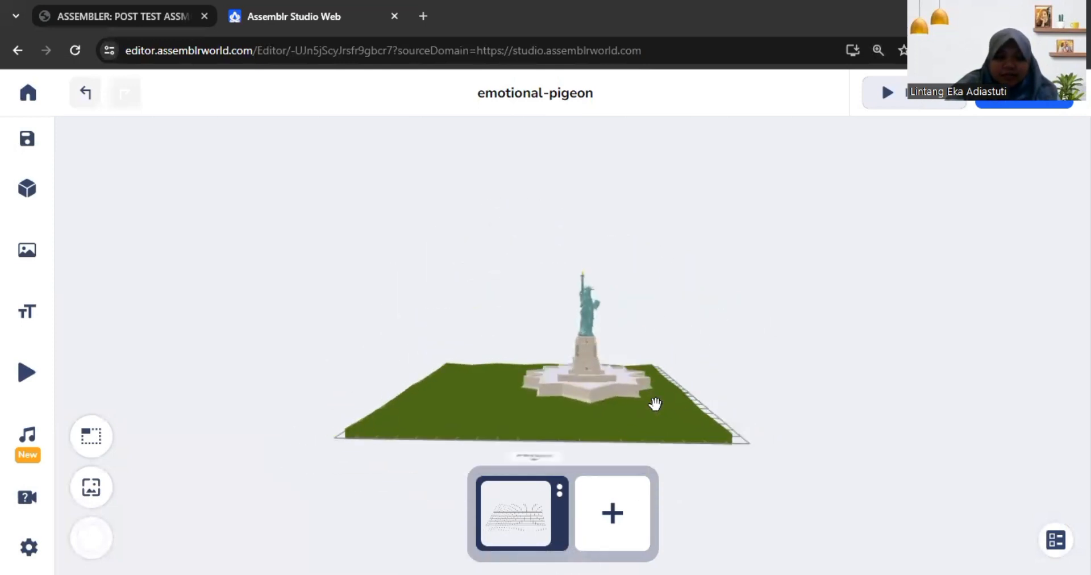
pyautogui.moveTo(631, 385); pyautogui.dragTo(641, 419)
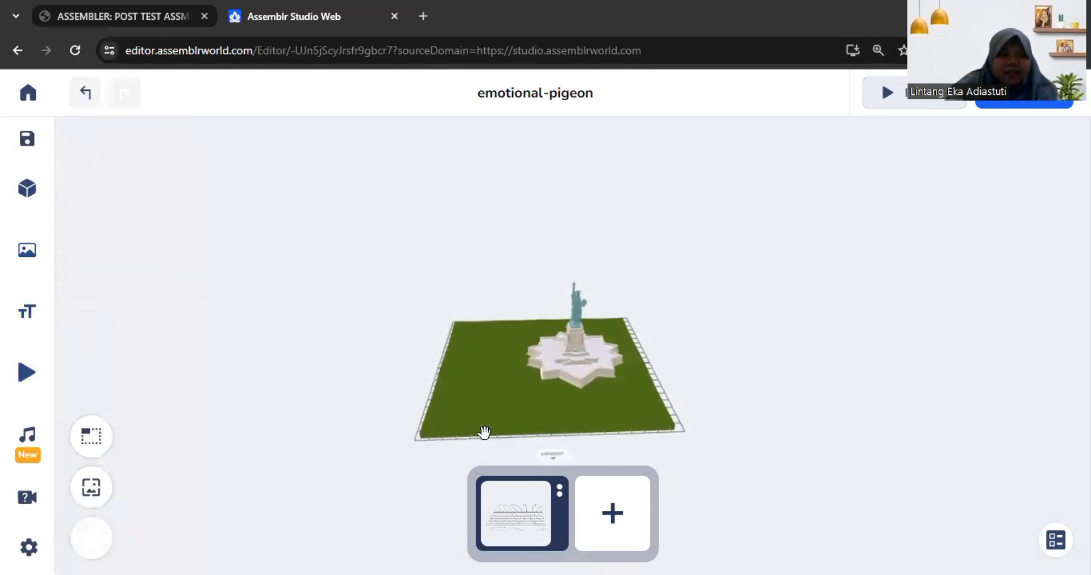
# Step: Reopen the 3D library and return from the Landmarks bundle to the "liber" search results
pyautogui.moveTo(23, 184)
pyautogui.click(36, 189)
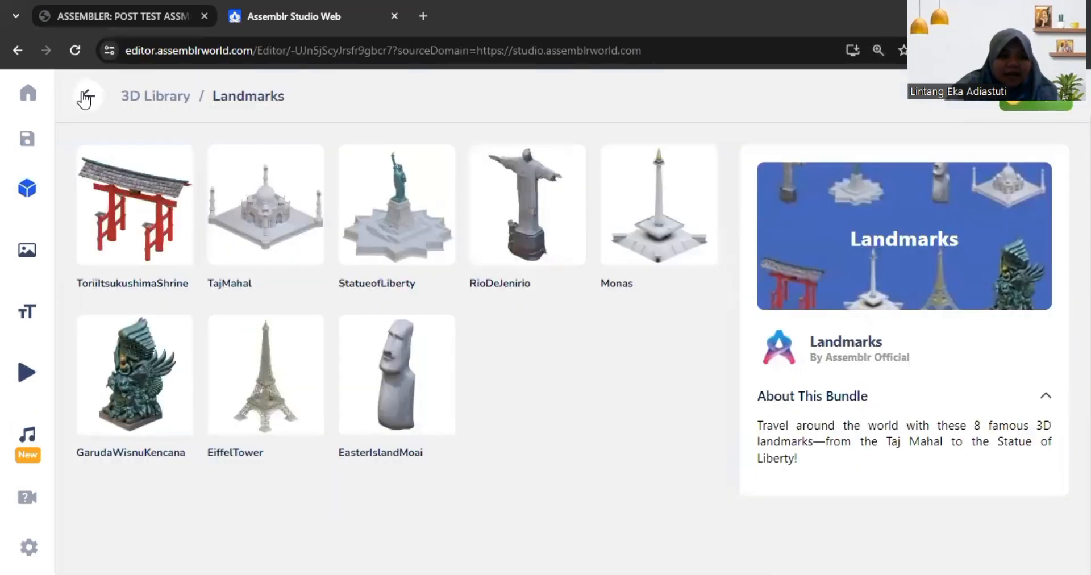
pyautogui.click(85, 98)
pyautogui.scroll(-4, 525, 380)
pyautogui.scroll(3, 528, 383)
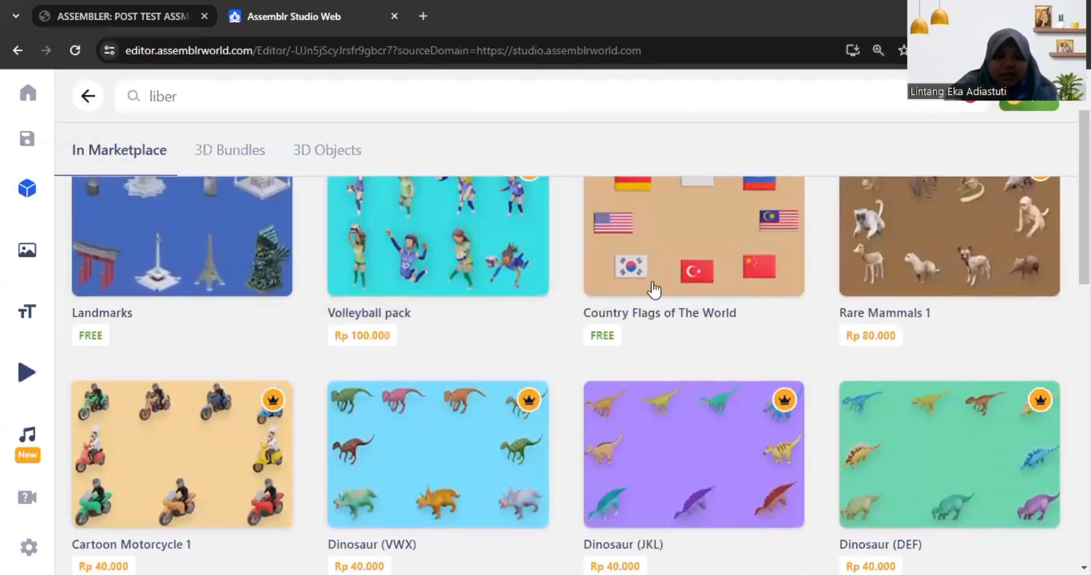
pyautogui.click(653, 287)
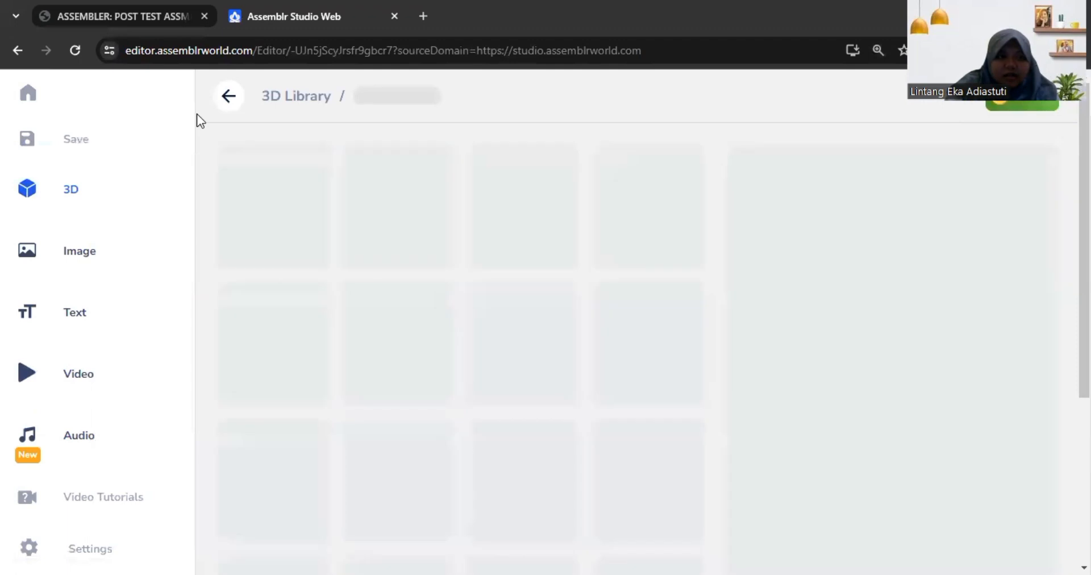
pyautogui.click(87, 97)
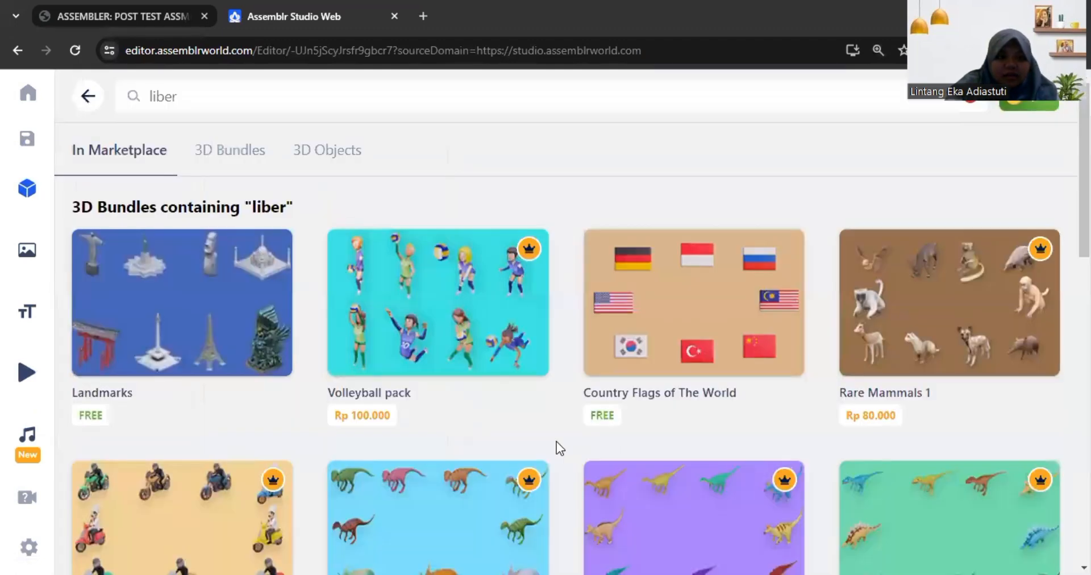
# Step: Add Teacher Female from the free People: Occupation 2 bundle and place her on the grass at about X 5.05, Y 2.14, Z 2.39
pyautogui.scroll(-4, 557, 441)
pyautogui.scroll(4, 545, 378)
pyautogui.scroll(-6, 546, 378)
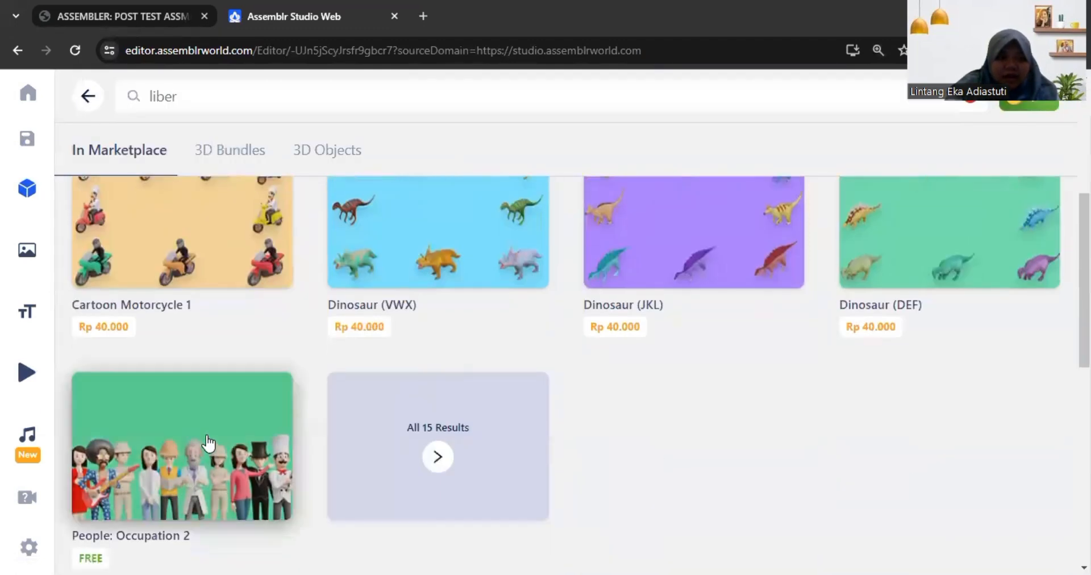
pyautogui.click(208, 442)
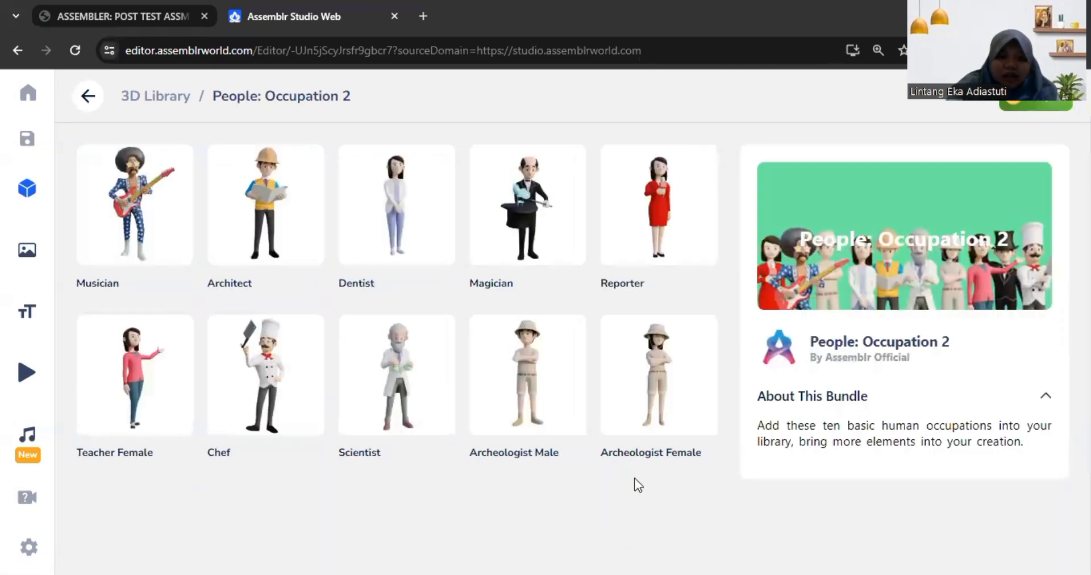
pyautogui.click(120, 422)
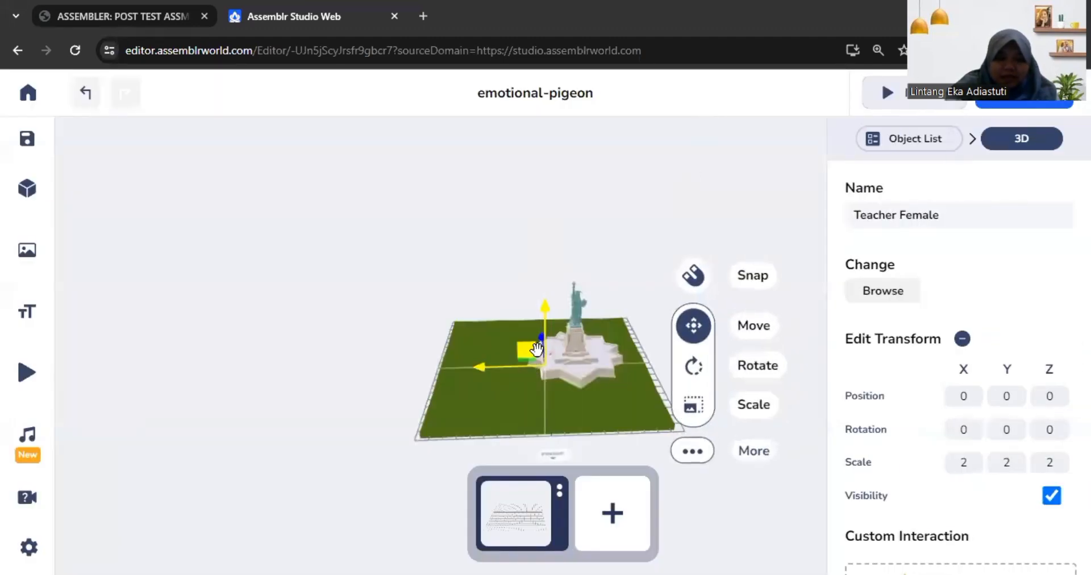
pyautogui.moveTo(542, 347); pyautogui.dragTo(476, 362)
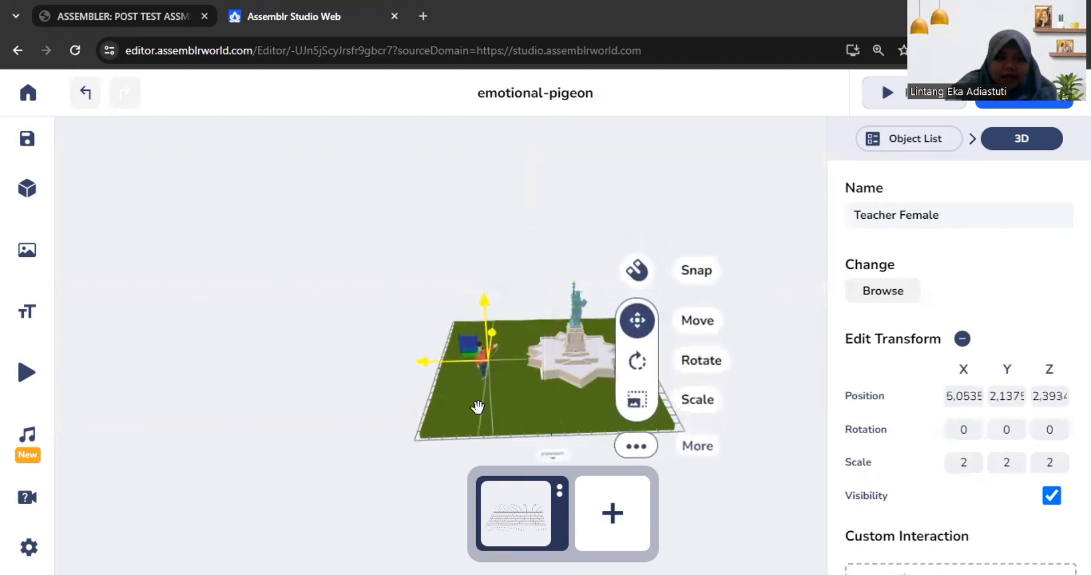
pyautogui.scroll(6, 487, 398)
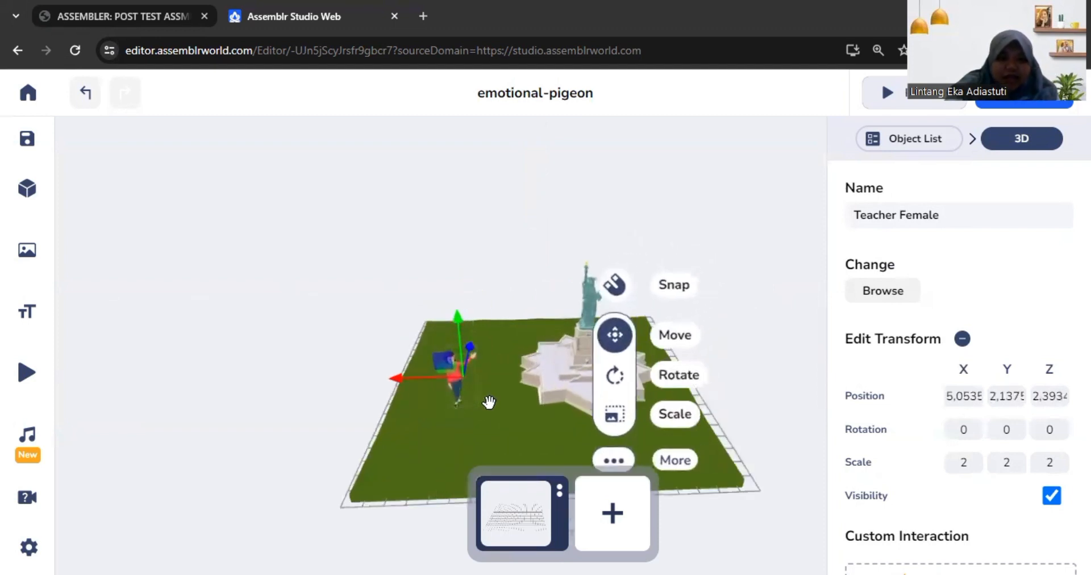
pyautogui.scroll(-6, 464, 443)
pyautogui.click(462, 438)
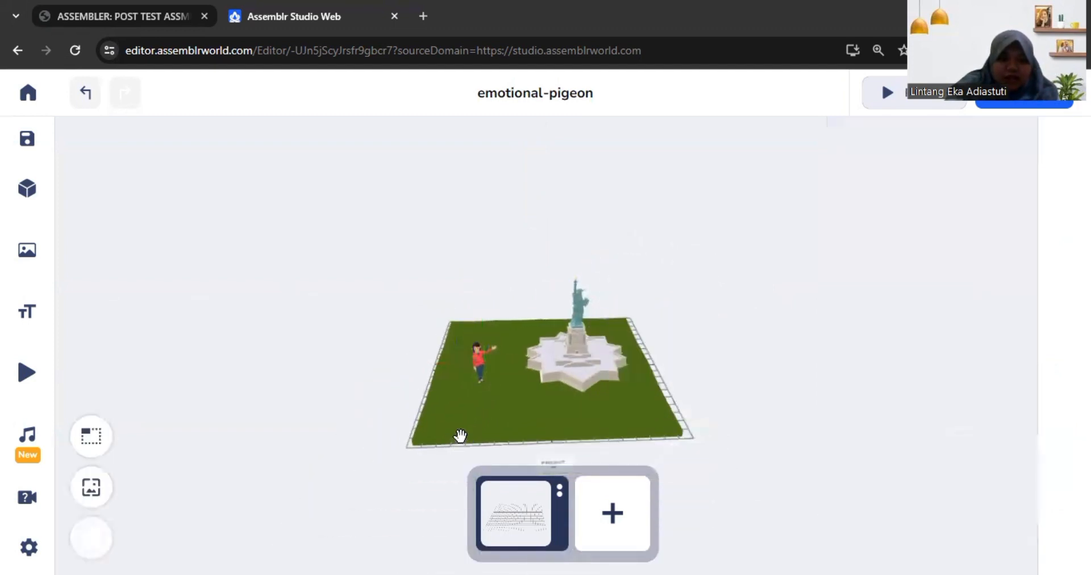
# Step: Enlarge the Teacher Female figure evenly with the Scale tool so she is clearly visible beside the statue
pyautogui.scroll(4, 484, 414)
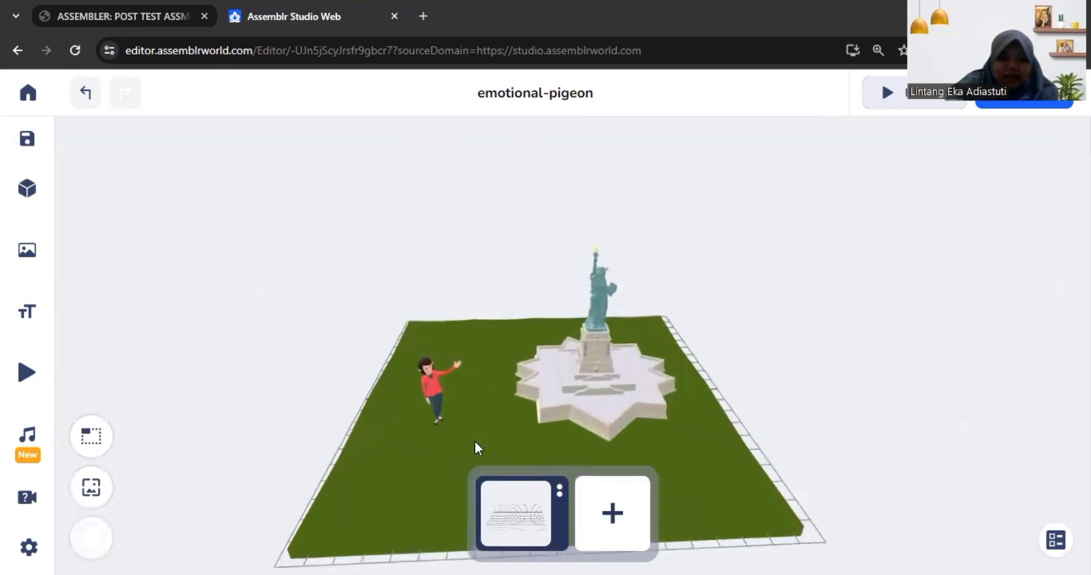
pyautogui.click(475, 442)
pyautogui.click(498, 409)
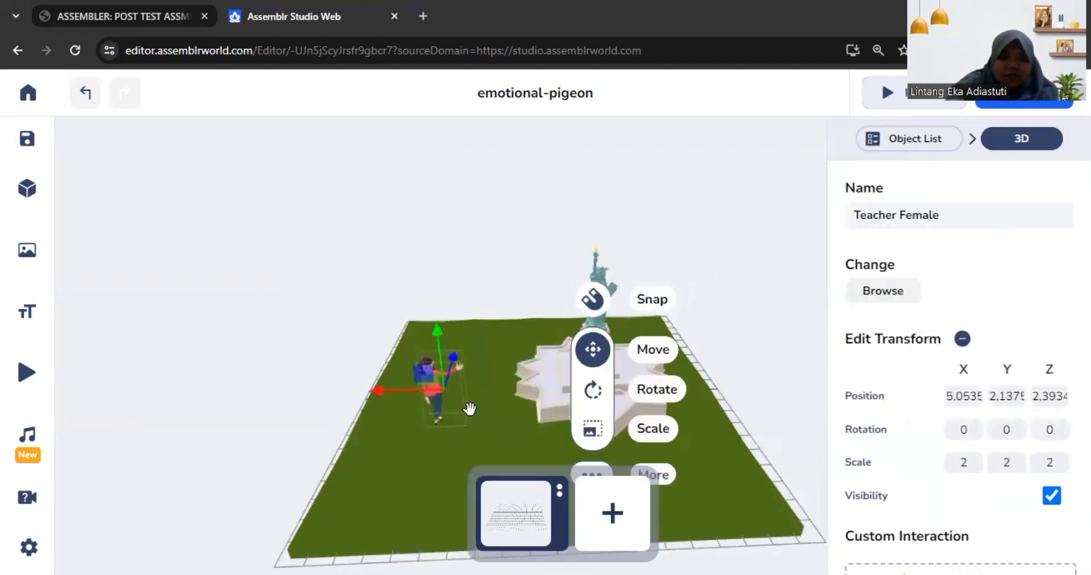
pyautogui.scroll(-3, 478, 424)
pyautogui.click(608, 425)
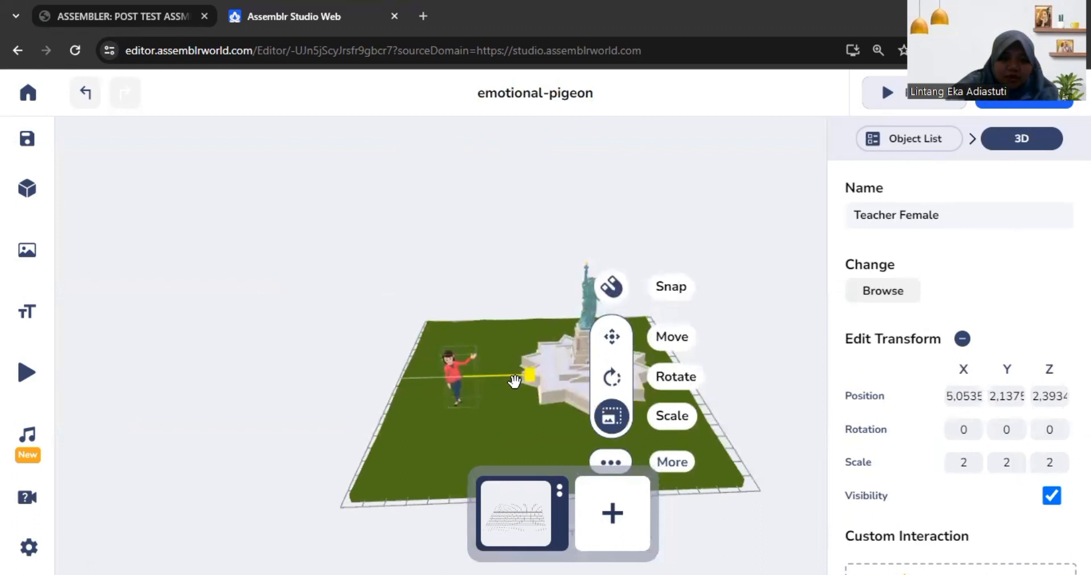
pyautogui.moveTo(523, 381); pyautogui.dragTo(546, 381)
# Step: Raise the enlarged Teacher Female figure so that her feet stand on the grass surface
pyautogui.click(612, 336)
pyautogui.moveTo(423, 413); pyautogui.dragTo(435, 364)
pyautogui.moveTo(424, 495)
pyautogui.mouseDown()
pyautogui.moveTo(421, 504)
pyautogui.moveTo(429, 478)
pyautogui.moveTo(424, 492)
pyautogui.mouseUp()
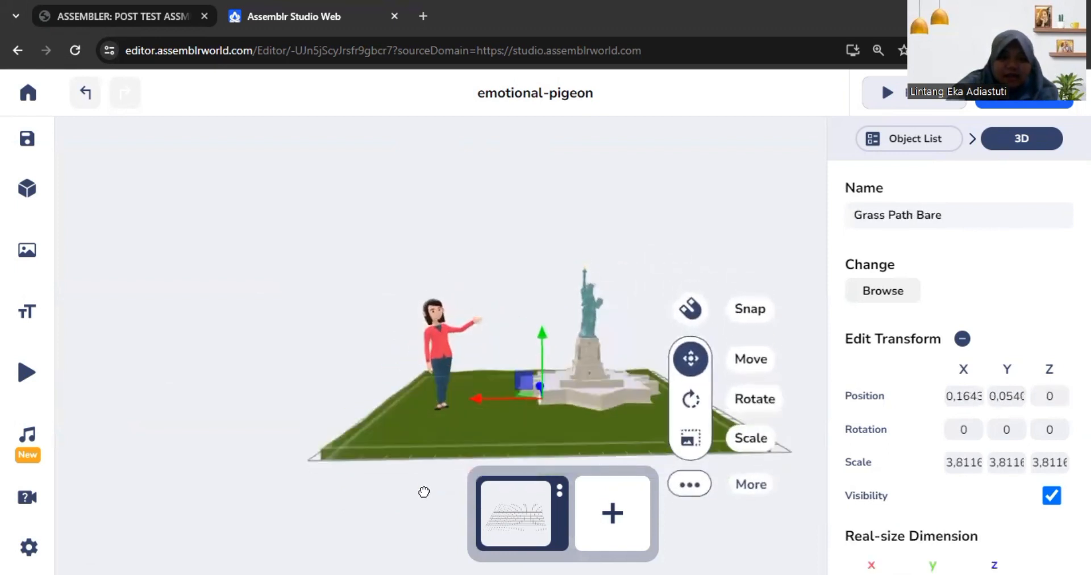
pyautogui.click(431, 336)
# Step: Scale the Statue of Liberty to about 3.05 and raise it to about Y 6.25 so its base rests on the grass
pyautogui.click(574, 396)
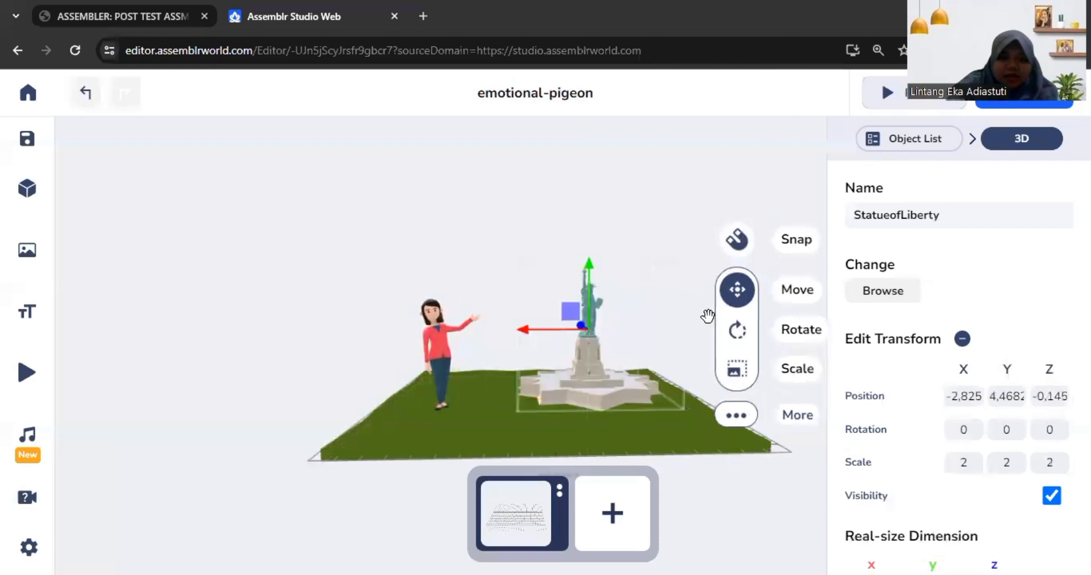
pyautogui.click(733, 373)
pyautogui.moveTo(623, 326); pyautogui.dragTo(690, 339)
pyautogui.click(739, 293)
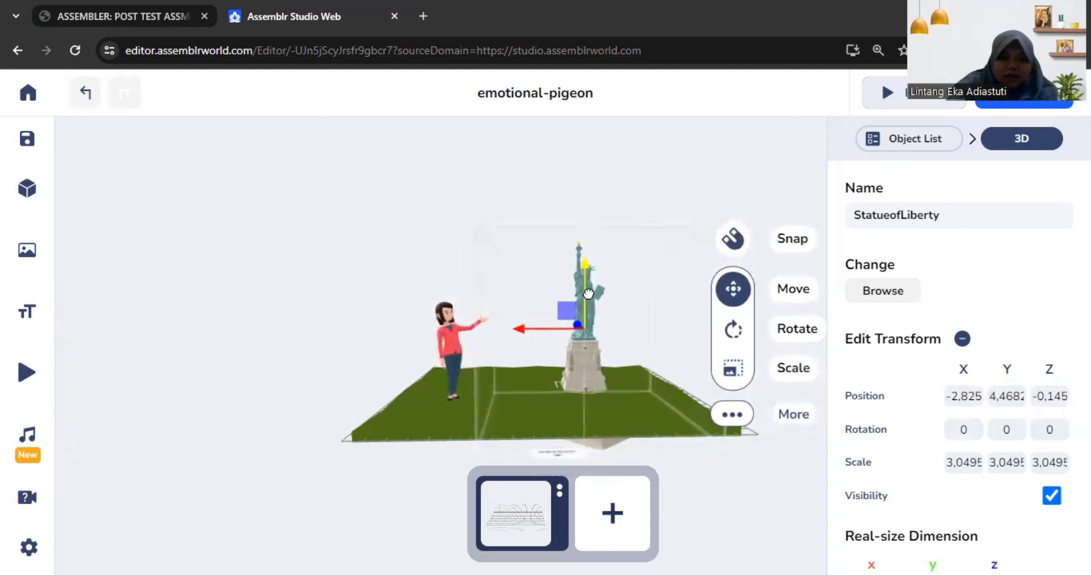
pyautogui.moveTo(588, 293); pyautogui.dragTo(591, 267)
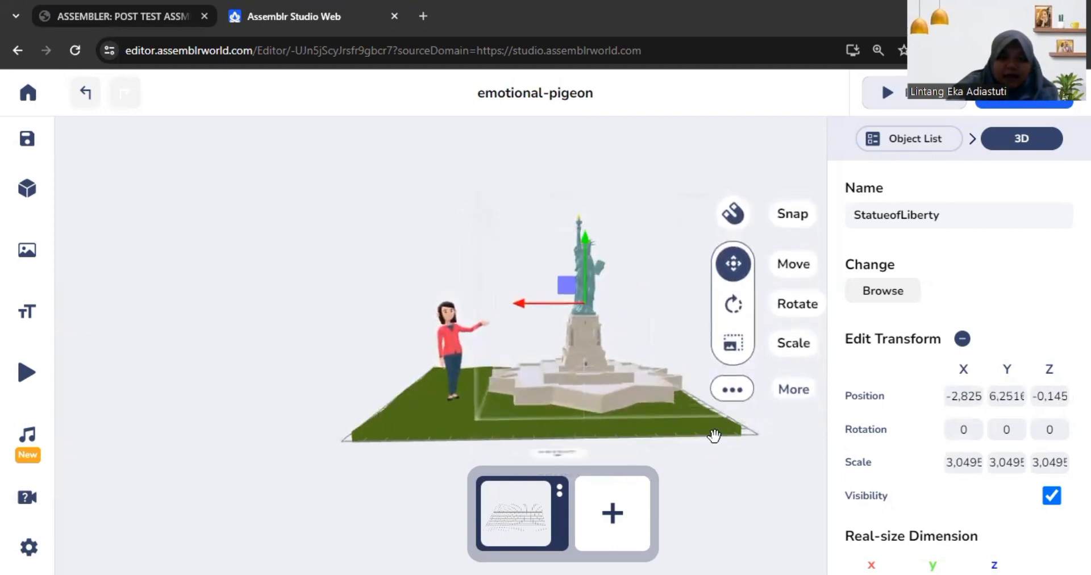
pyautogui.click(714, 436)
pyautogui.scroll(-3, 669, 414)
pyautogui.scroll(2, 664, 415)
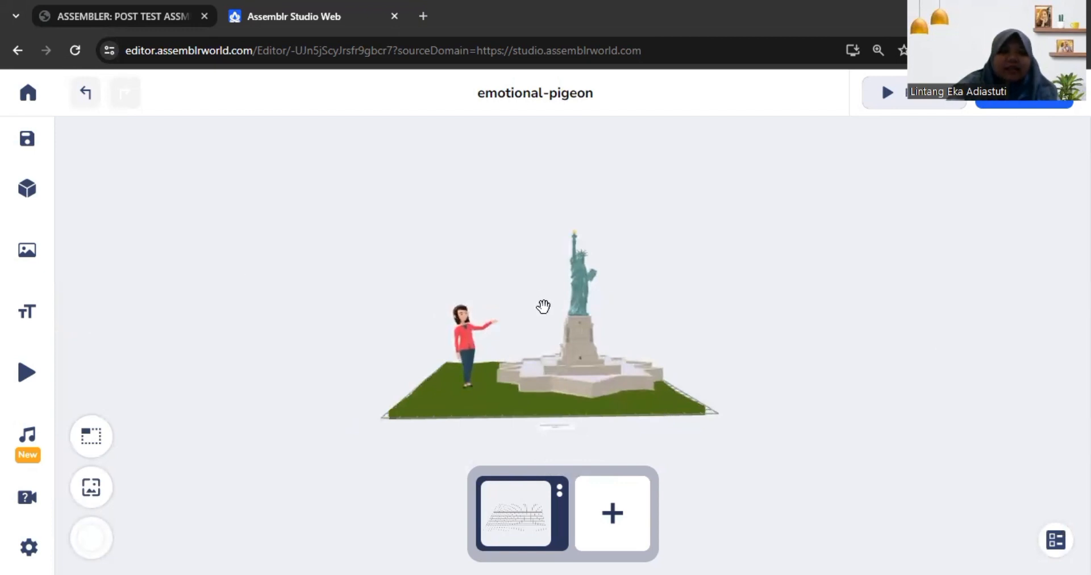
pyautogui.scroll(2, 542, 313)
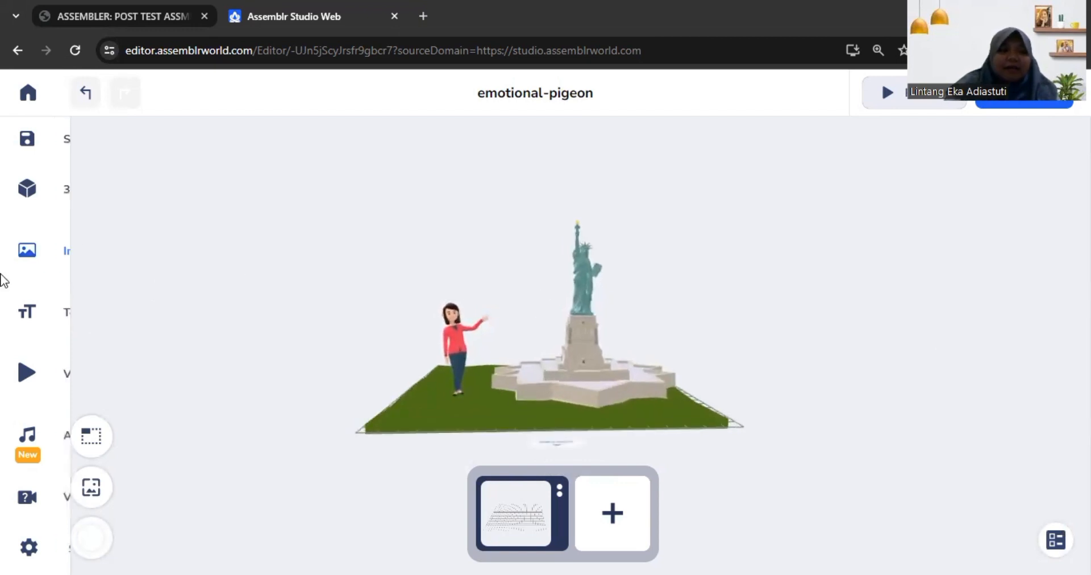
# Step: Insert the uploaded video "Asal Usul Menara Eiffel" into the scene
pyautogui.moveTo(18, 268)
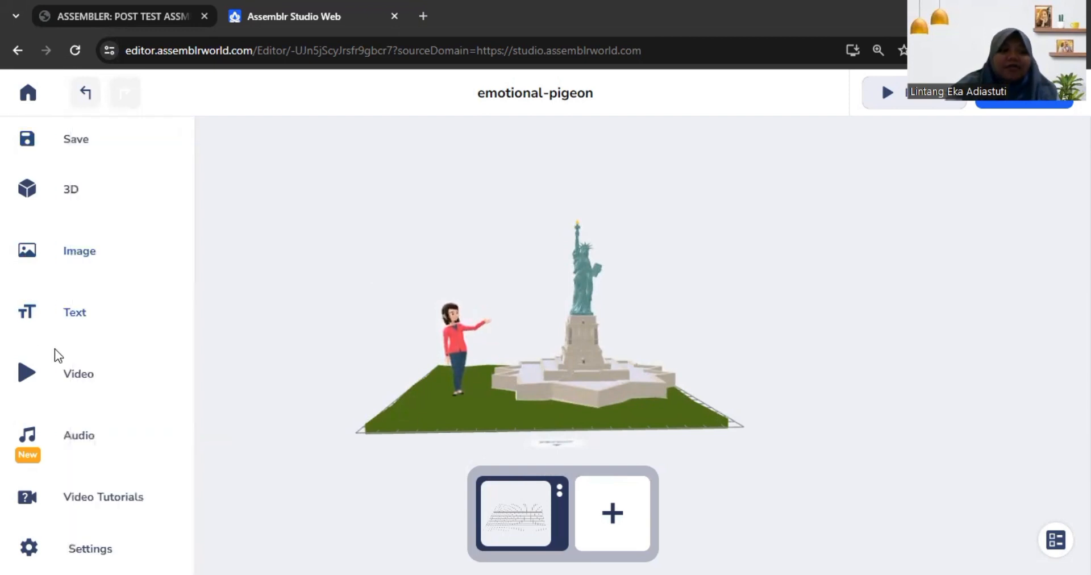
pyautogui.click(88, 391)
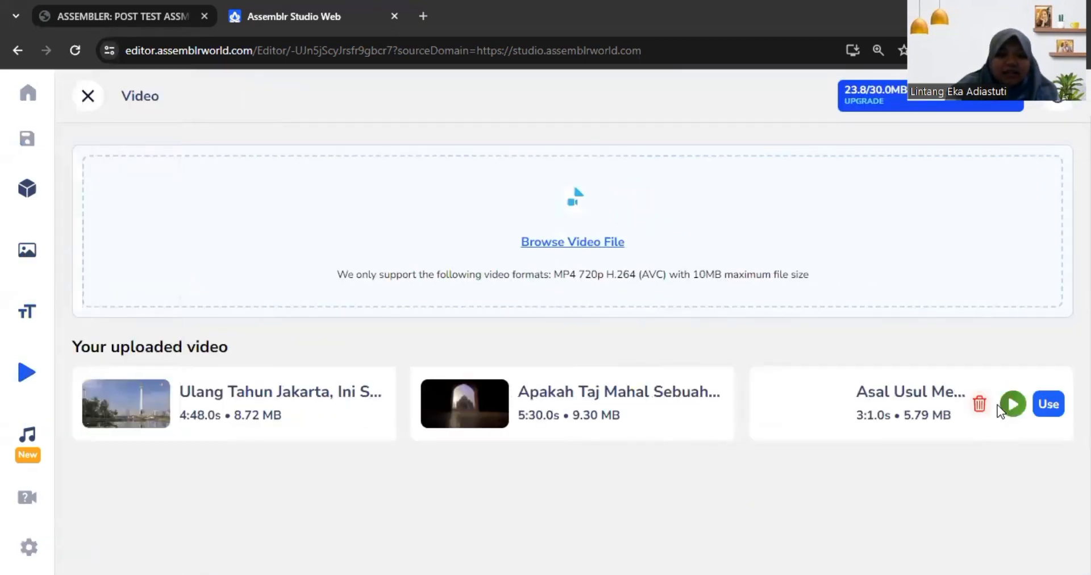
pyautogui.moveTo(295, 433)
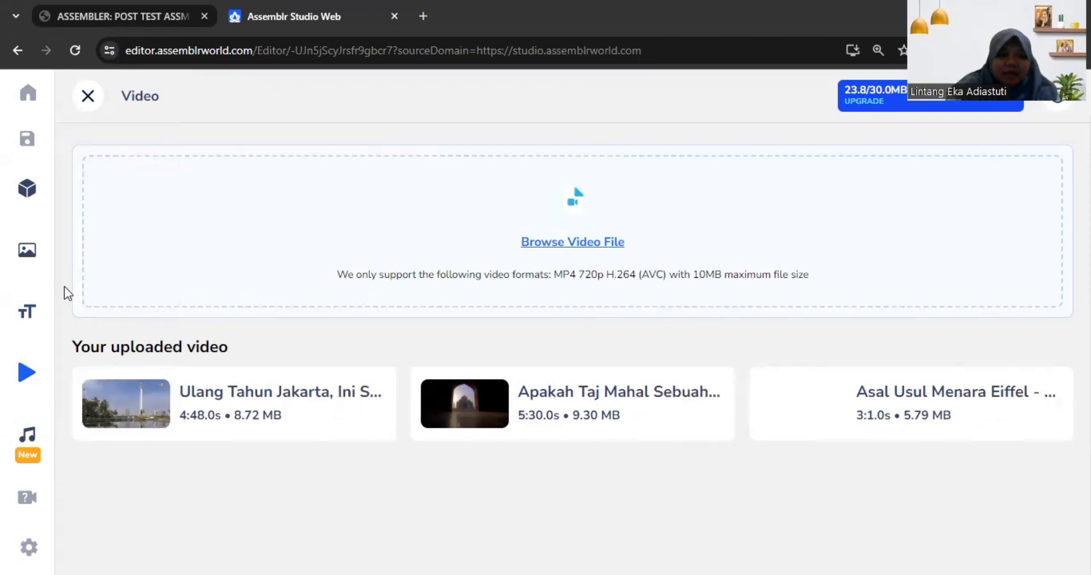
pyautogui.moveTo(952, 368)
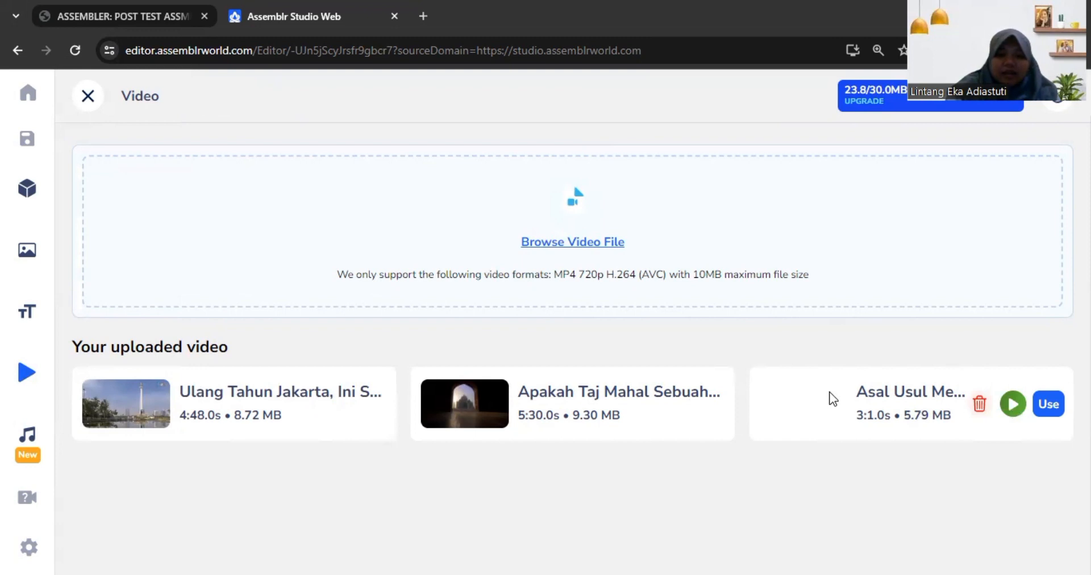
pyautogui.click(1058, 402)
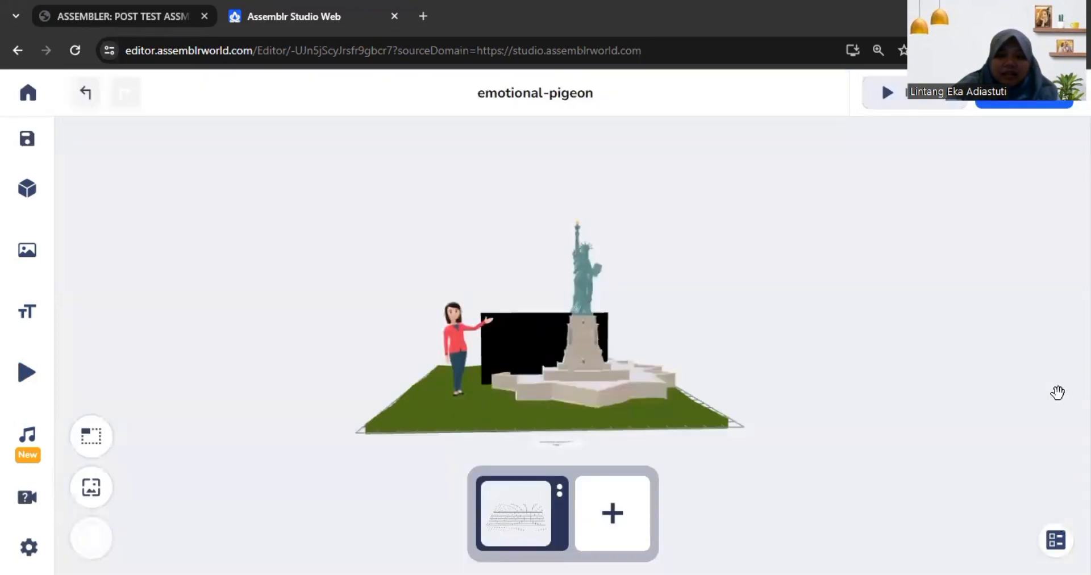
# Step: Move the Asal Usul Menara Eiffel video to about Z 6.79 and along X to the statue's side away from the teacher
pyautogui.moveTo(727, 357)
pyautogui.mouseDown()
pyautogui.moveTo(801, 370)
pyautogui.moveTo(733, 335)
pyautogui.moveTo(715, 357)
pyautogui.mouseUp()
pyautogui.click(492, 338)
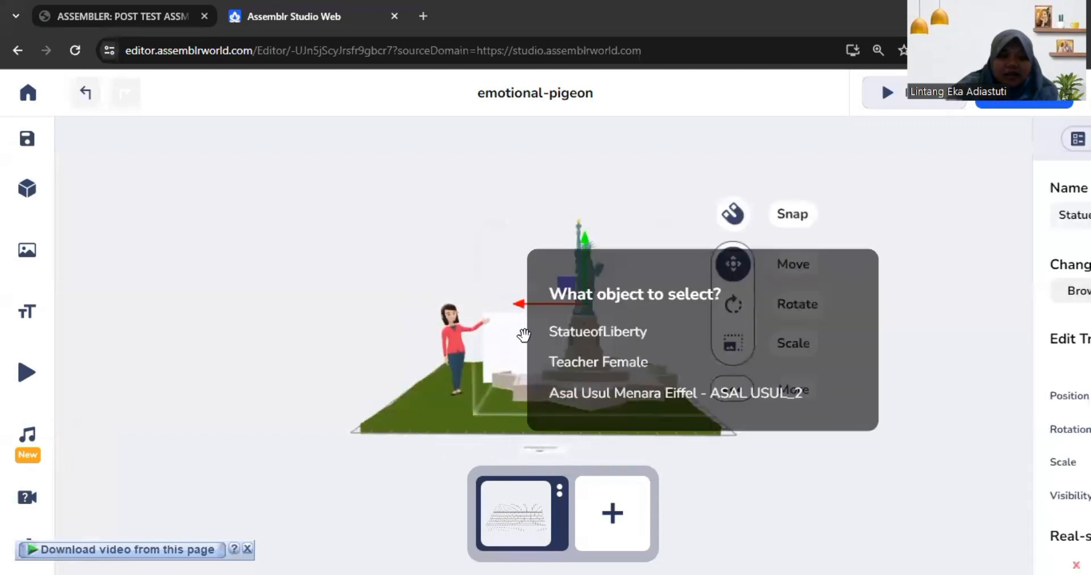
pyautogui.click(518, 341)
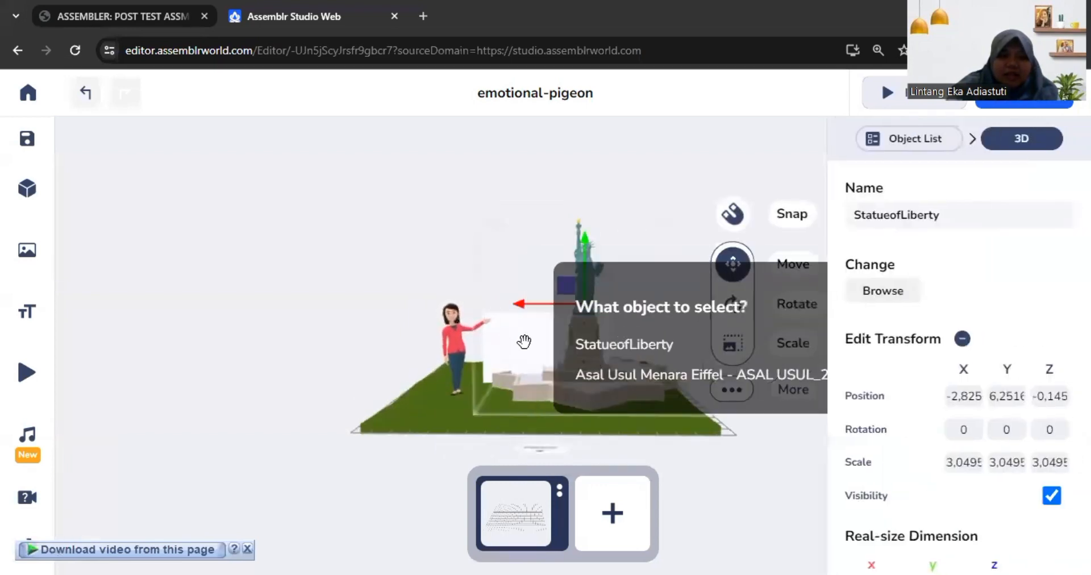
pyautogui.click(596, 372)
pyautogui.moveTo(528, 341); pyautogui.dragTo(586, 364)
pyautogui.moveTo(514, 367); pyautogui.dragTo(739, 316)
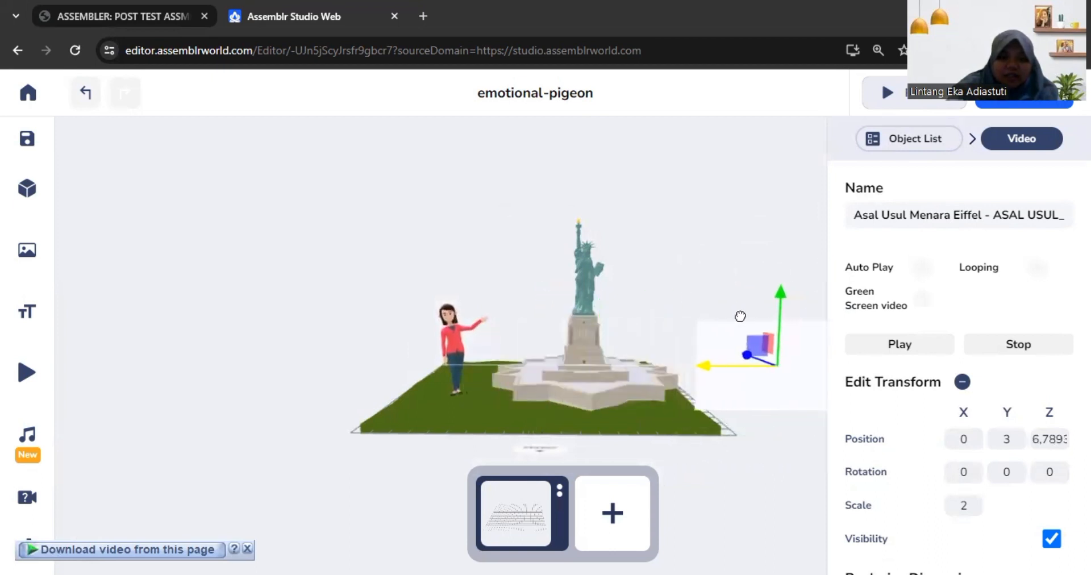
# Step: Shrink the Statue of Liberty to a scale of about 2.32
pyautogui.moveTo(741, 417); pyautogui.dragTo(697, 320)
pyautogui.moveTo(693, 423); pyautogui.dragTo(659, 509)
pyautogui.click(666, 432)
pyautogui.click(610, 400)
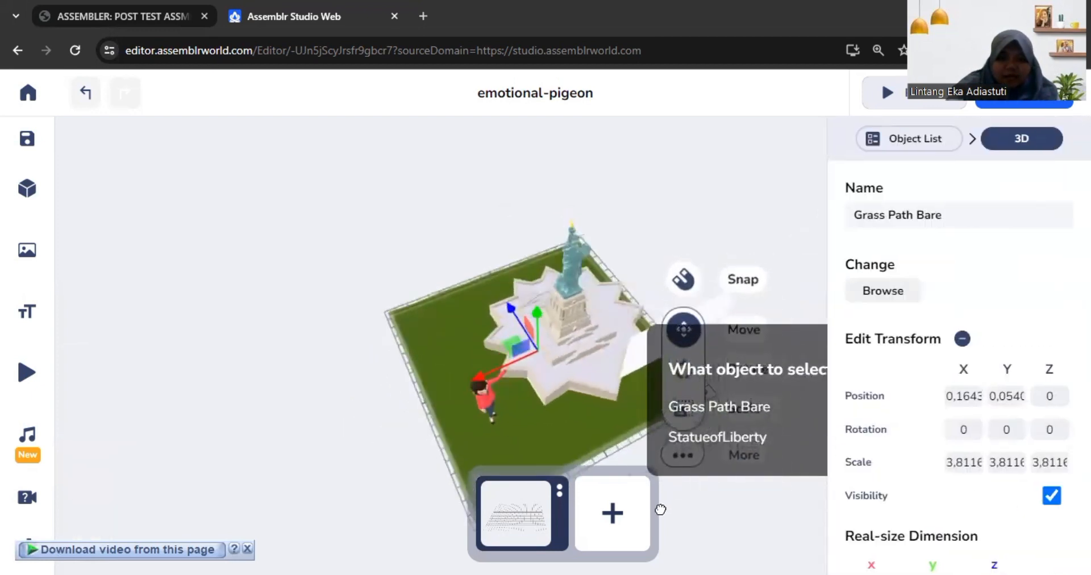
pyautogui.click(722, 440)
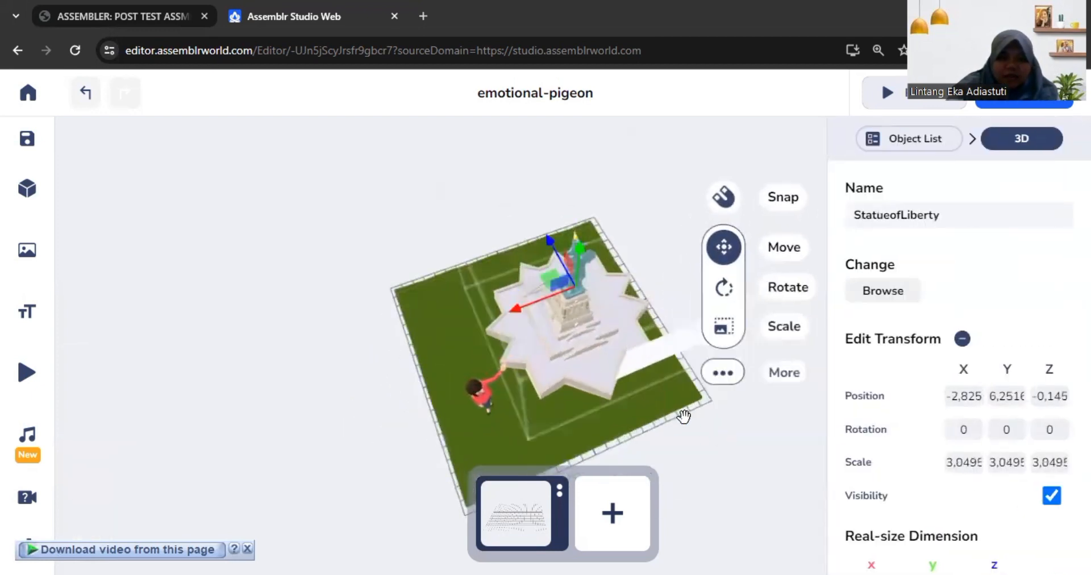
pyautogui.click(724, 336)
pyautogui.moveTo(617, 274); pyautogui.dragTo(603, 372)
# Step: Move the Statue of Liberty back on the grass to about X -0.38, Y 6.36, Z -1.48
pyautogui.click(593, 312)
pyautogui.click(582, 279)
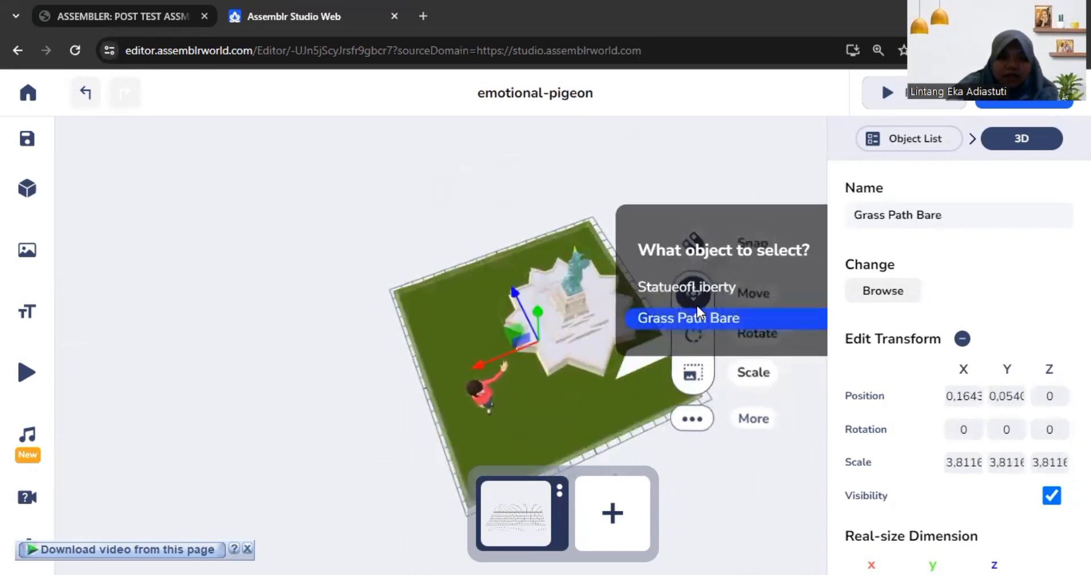
pyautogui.click(600, 326)
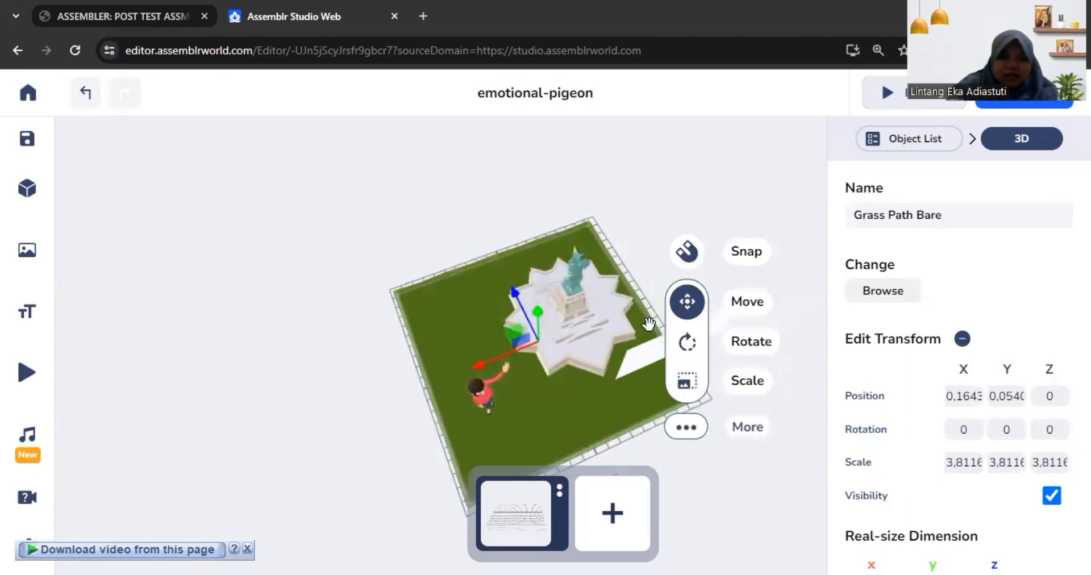
pyautogui.moveTo(536, 346)
pyautogui.mouseDown()
pyautogui.moveTo(524, 349)
pyautogui.moveTo(540, 348)
pyautogui.mouseUp()
pyautogui.click(581, 280)
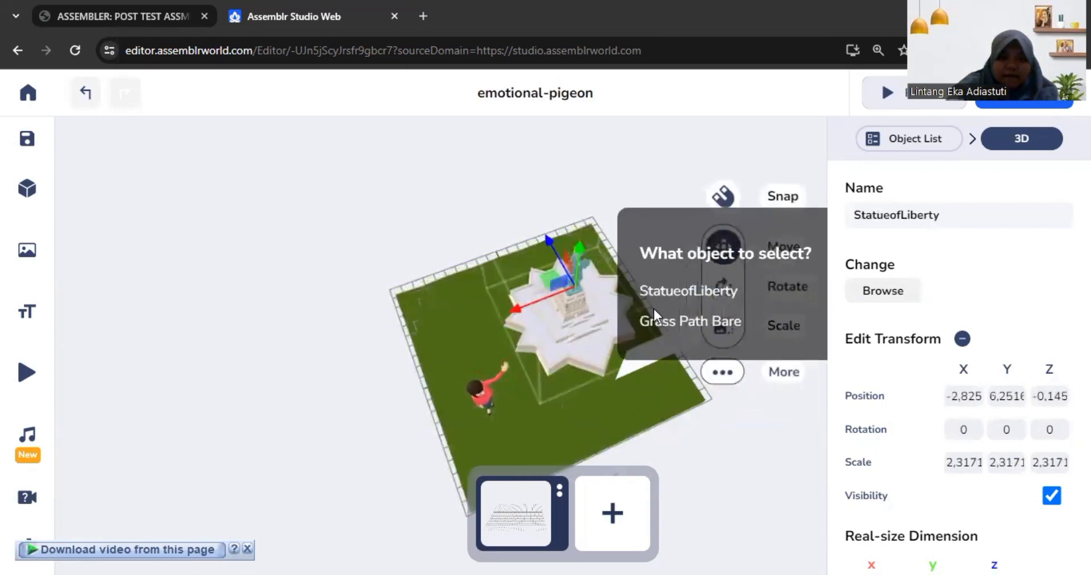
pyautogui.click(689, 294)
pyautogui.moveTo(564, 310); pyautogui.dragTo(536, 295)
pyautogui.click(626, 183)
pyautogui.moveTo(716, 436); pyautogui.dragTo(691, 364)
# Step: Add the 3D text "Patung Liberty" in Bangers Regular with the amber-yellow colour #F7BE2D
pyautogui.click(22, 322)
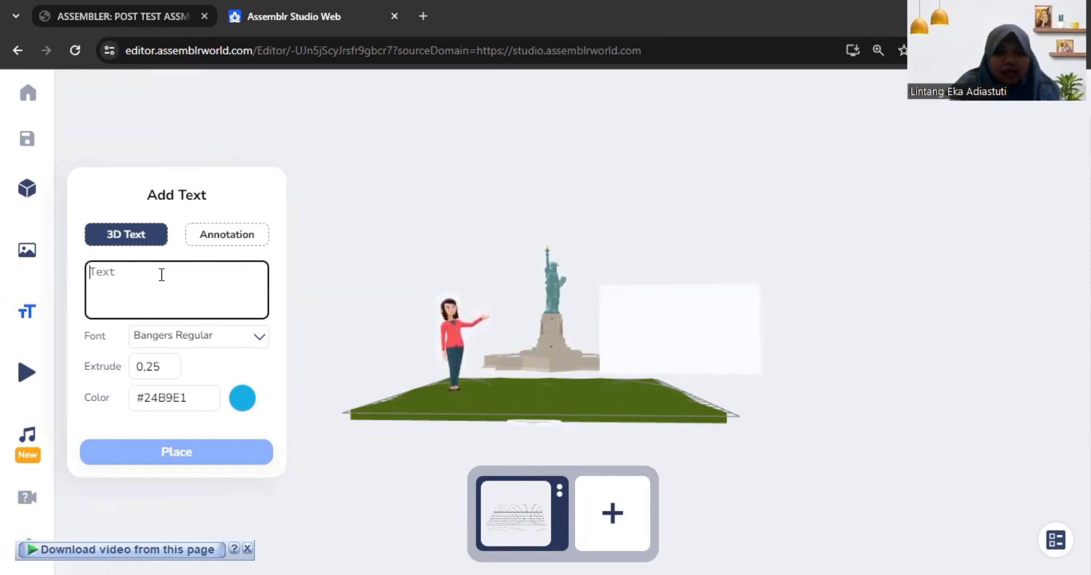
pyautogui.write('Patung Liberty')
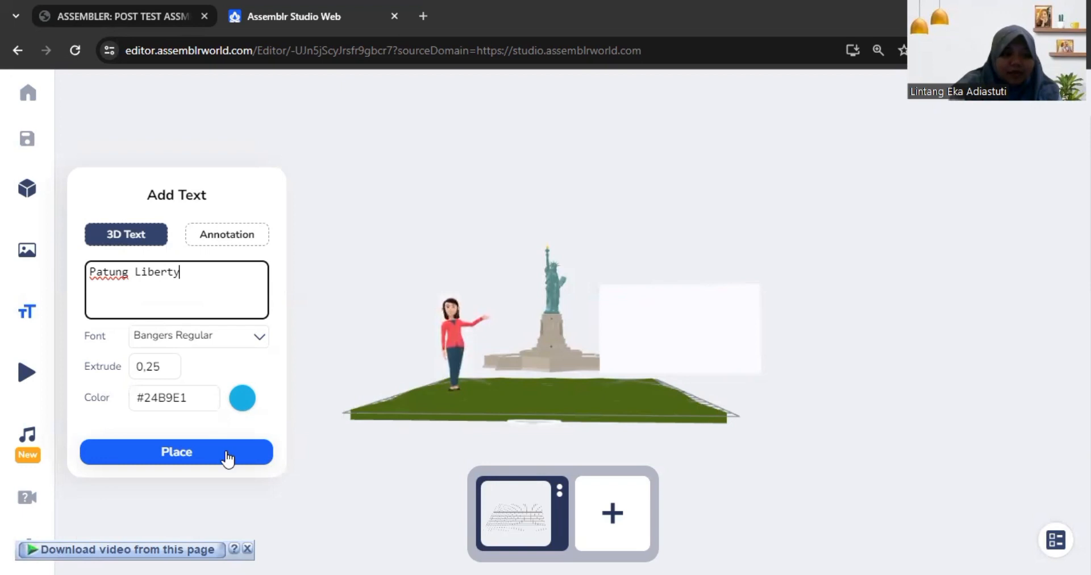
pyautogui.click(243, 398)
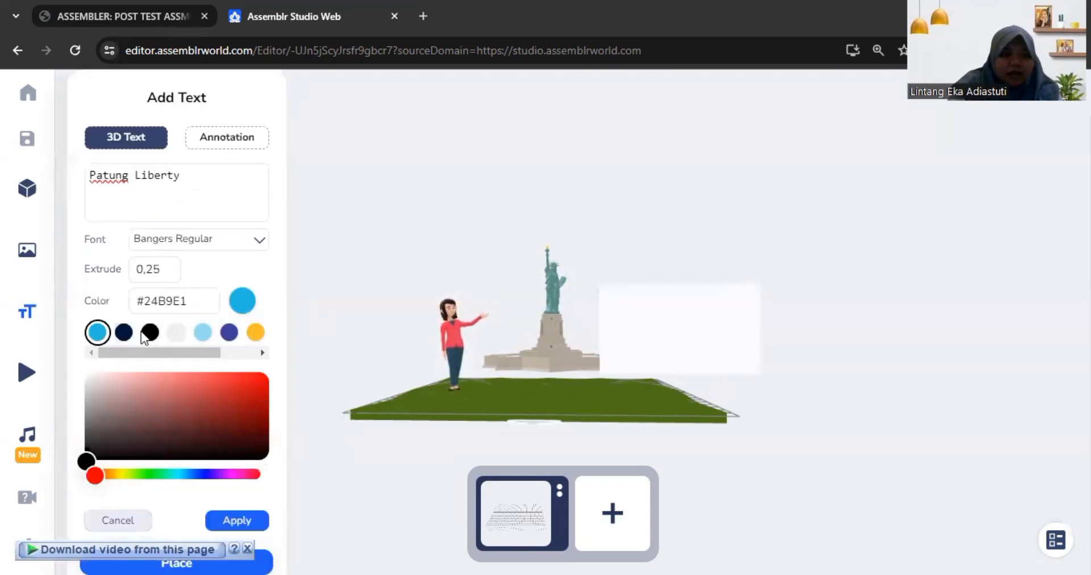
pyautogui.click(255, 332)
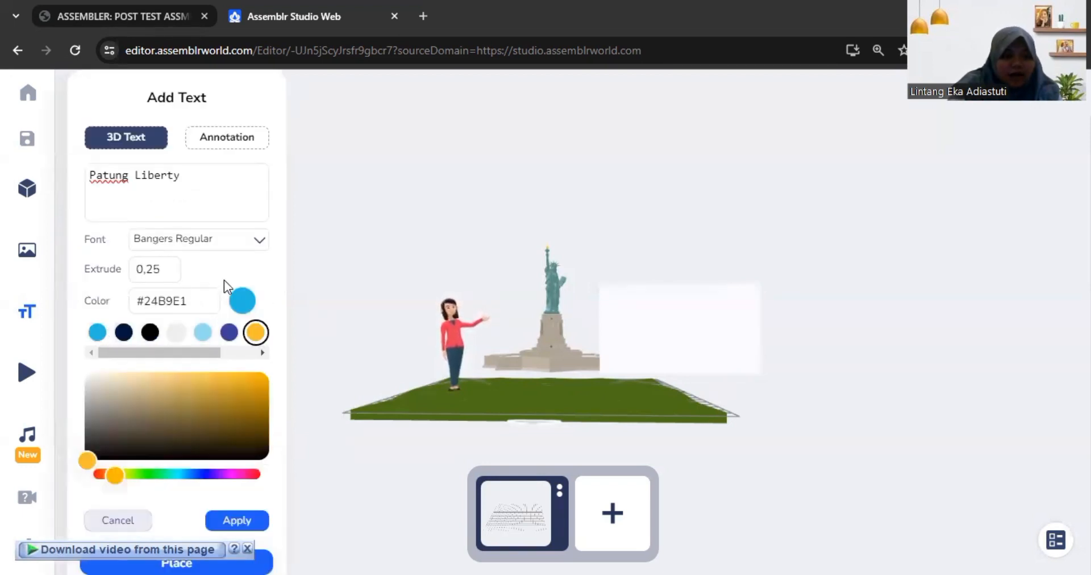
pyautogui.click(259, 243)
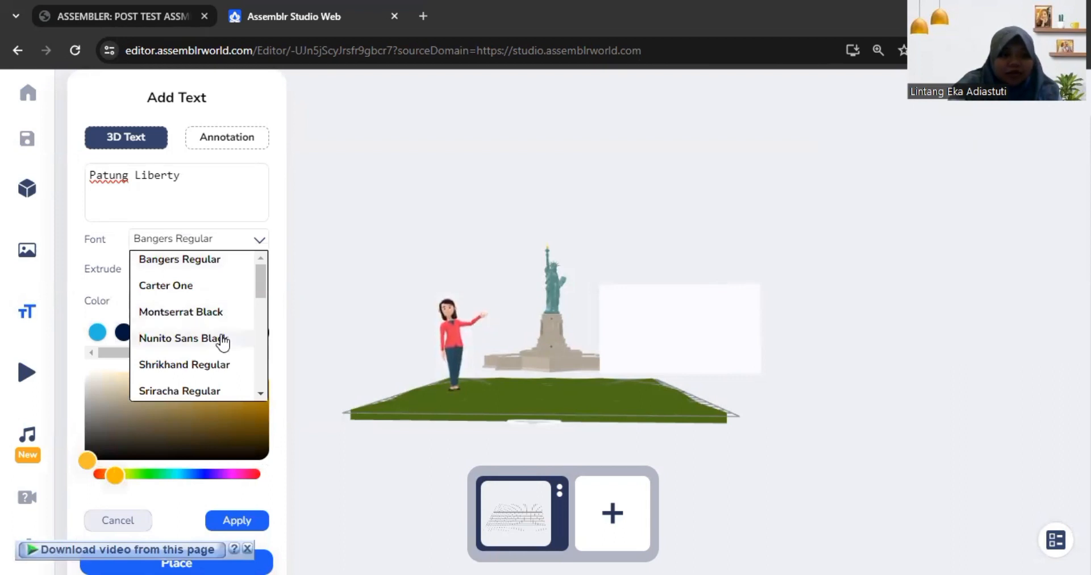
pyautogui.click(227, 265)
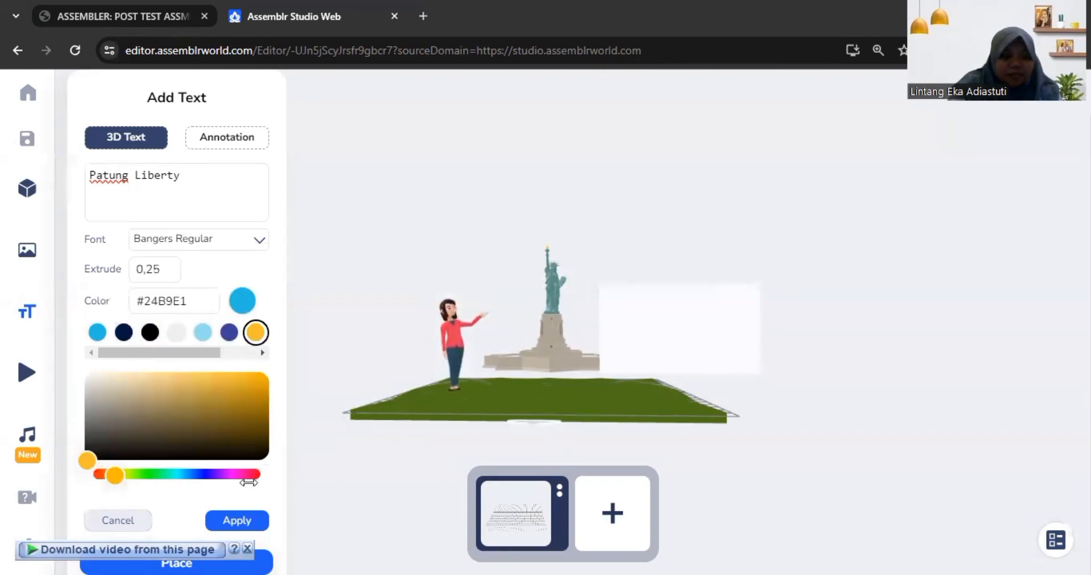
pyautogui.click(251, 521)
pyautogui.click(225, 455)
# Step: Raise the Patung Liberty text above the statue, roughly centred over the grass, and save the project
pyautogui.moveTo(543, 391); pyautogui.dragTo(511, 442)
pyautogui.scroll(-3, 512, 427)
pyautogui.moveTo(528, 401); pyautogui.dragTo(522, 463)
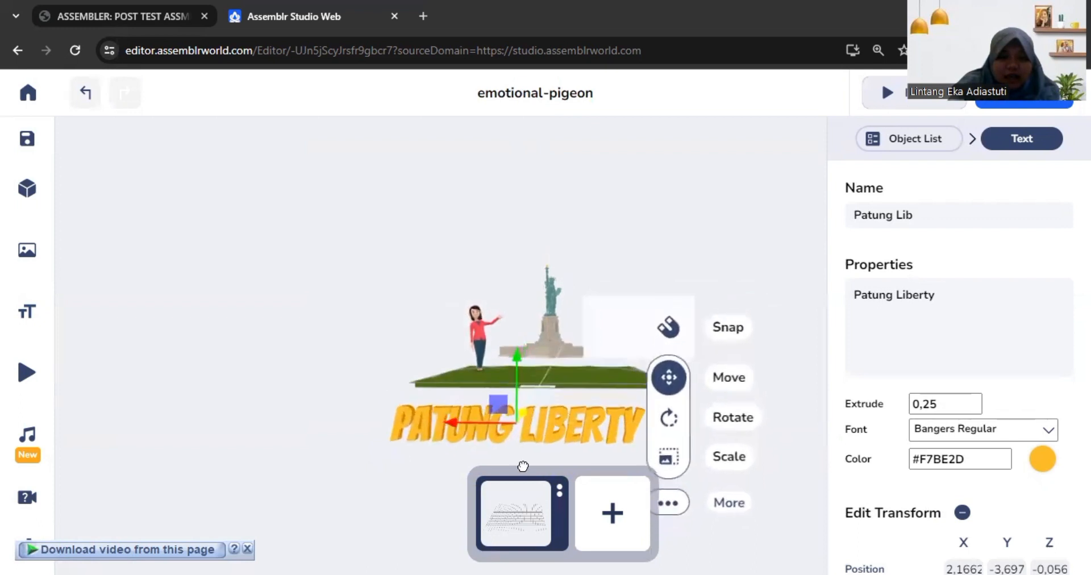
pyautogui.moveTo(514, 395); pyautogui.dragTo(520, 365)
pyautogui.moveTo(548, 396); pyautogui.dragTo(562, 291)
pyautogui.click(582, 392)
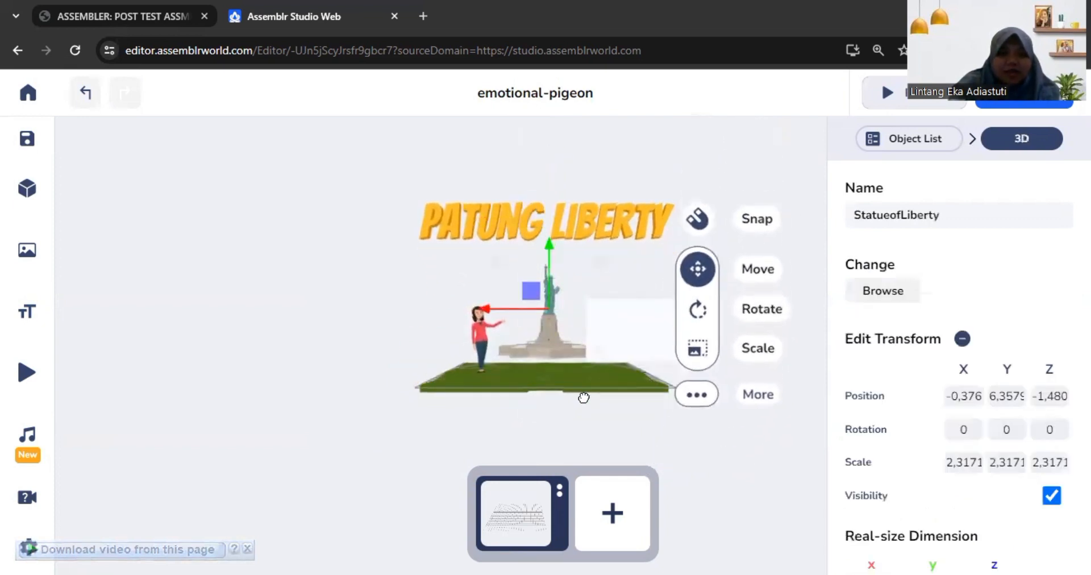
pyautogui.click(587, 431)
pyautogui.moveTo(596, 410); pyautogui.dragTo(597, 406)
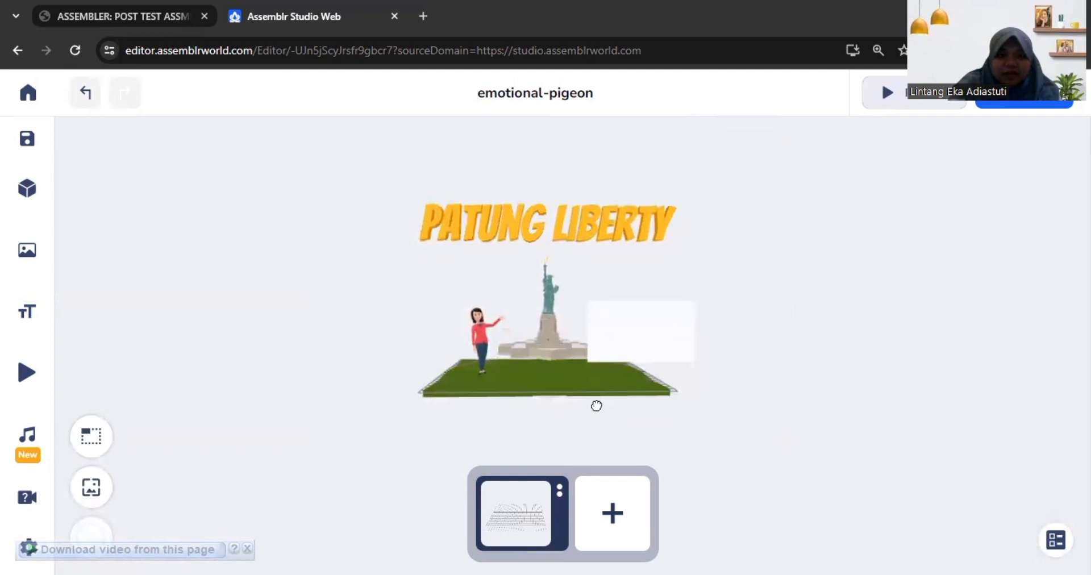
pyautogui.scroll(5, 574, 363)
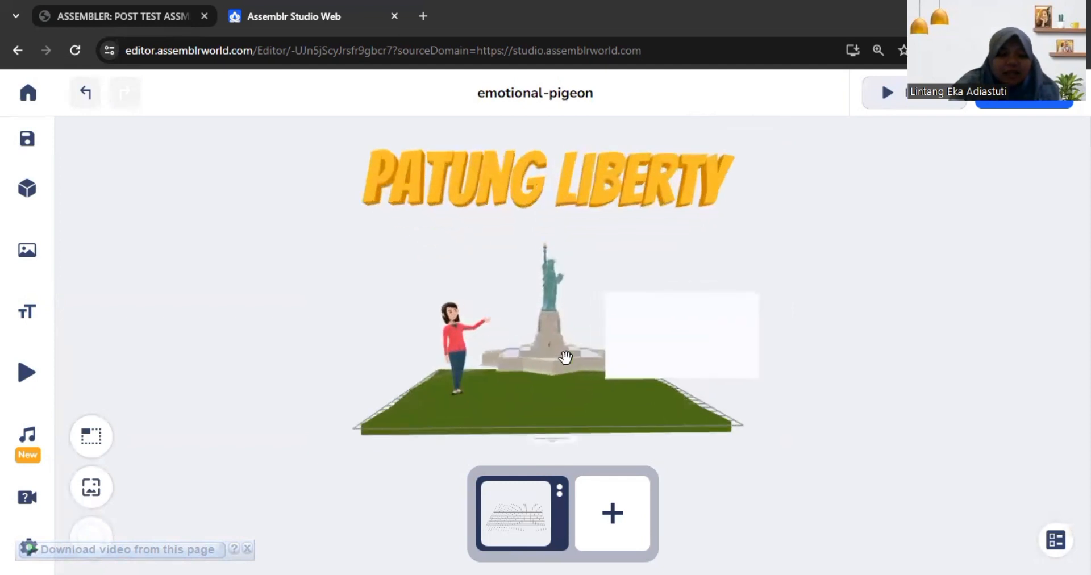
pyautogui.scroll(3, 565, 357)
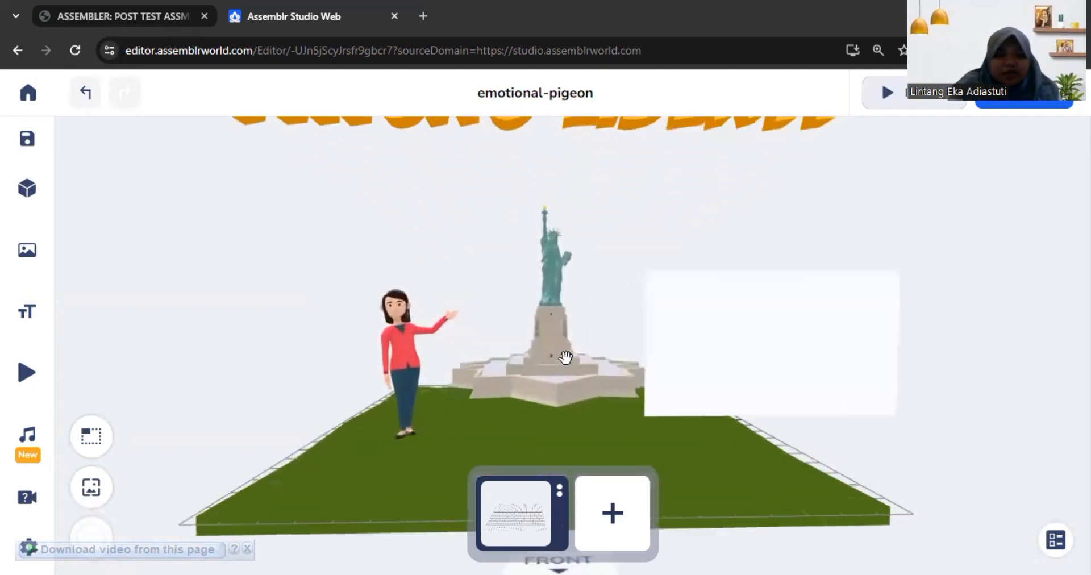
pyautogui.scroll(-4, 565, 356)
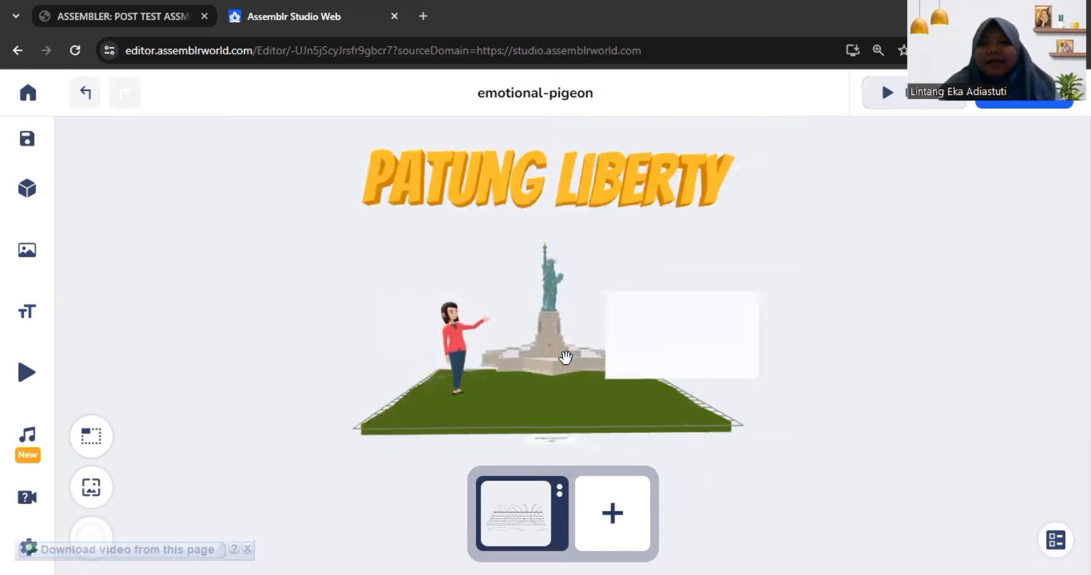
pyautogui.moveTo(44, 171)
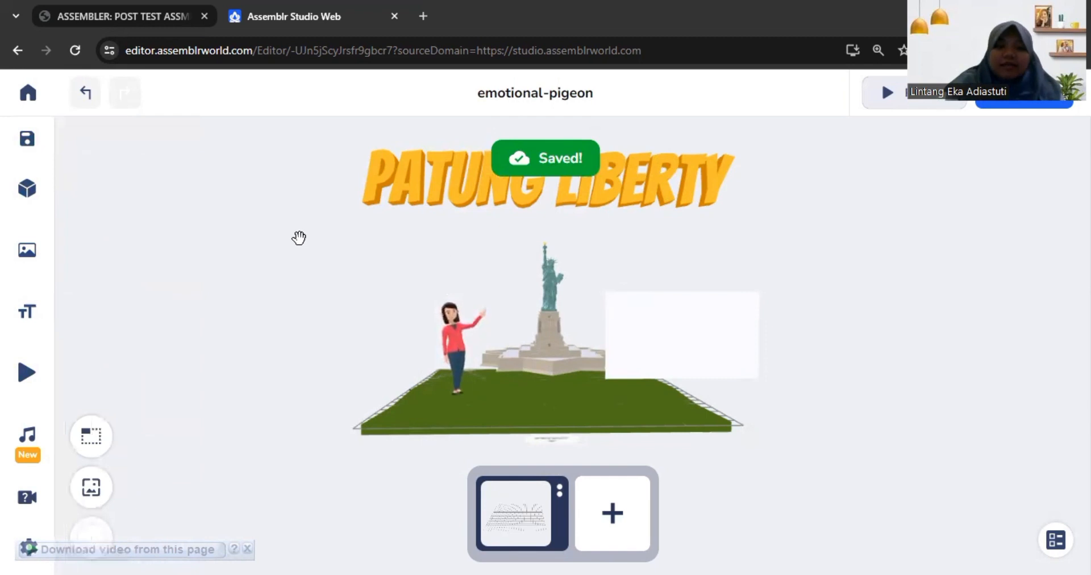
# Step: Search the 3D library for "button" in place of the earlier search term
pyautogui.moveTo(85, 137)
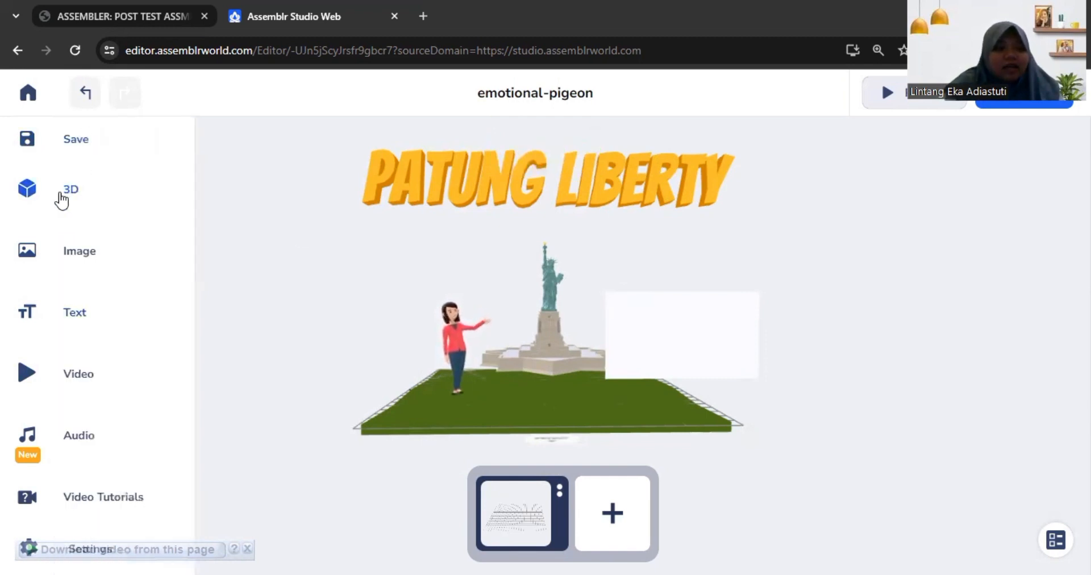
pyautogui.click(60, 195)
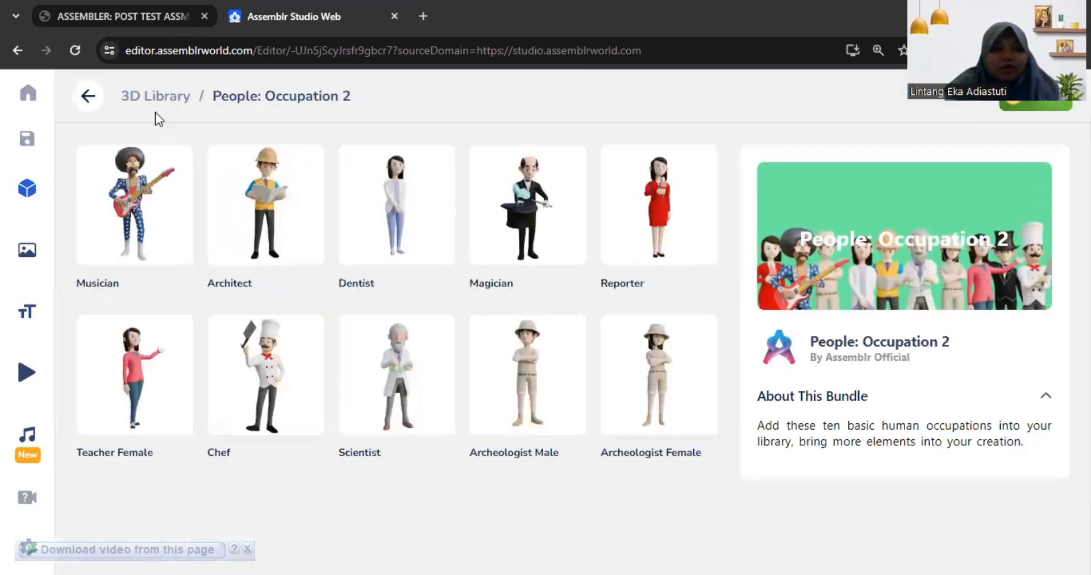
pyautogui.click(86, 95)
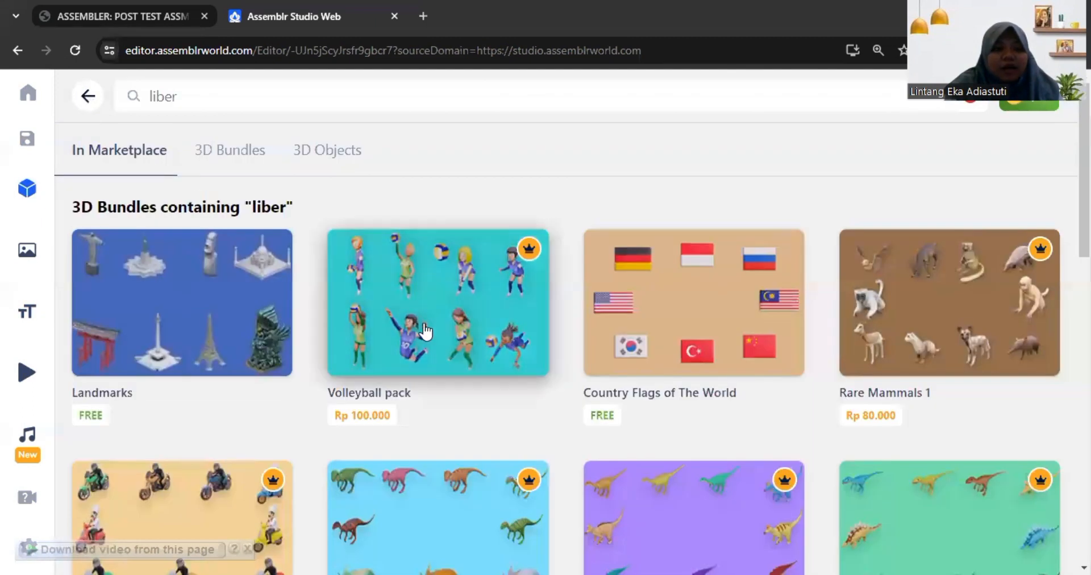
pyautogui.scroll(-4, 427, 334)
pyautogui.scroll(4, 428, 334)
pyautogui.click(126, 104)
pyautogui.press('BackSpace')
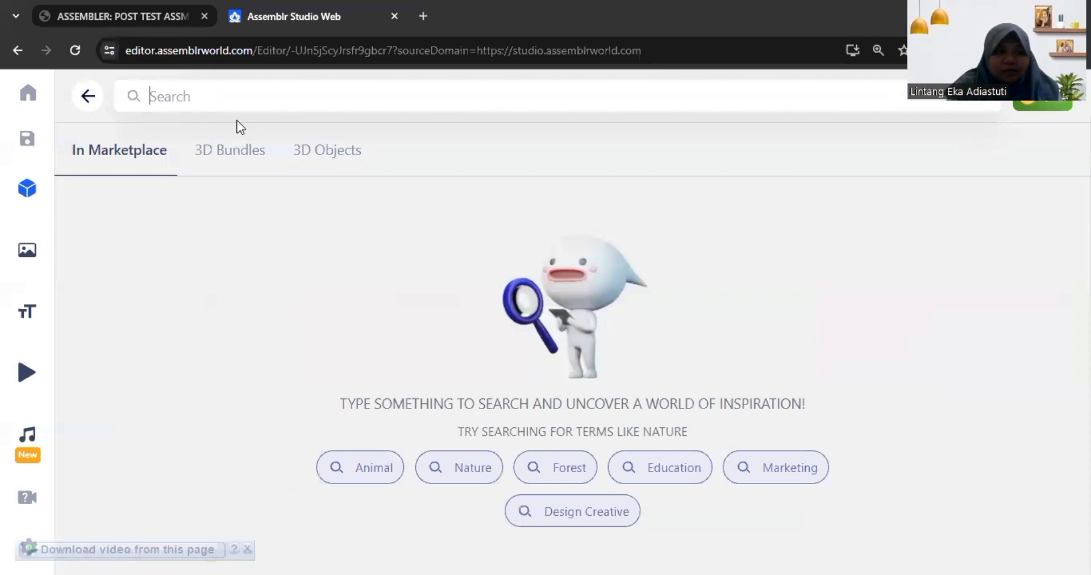
pyautogui.write('button')
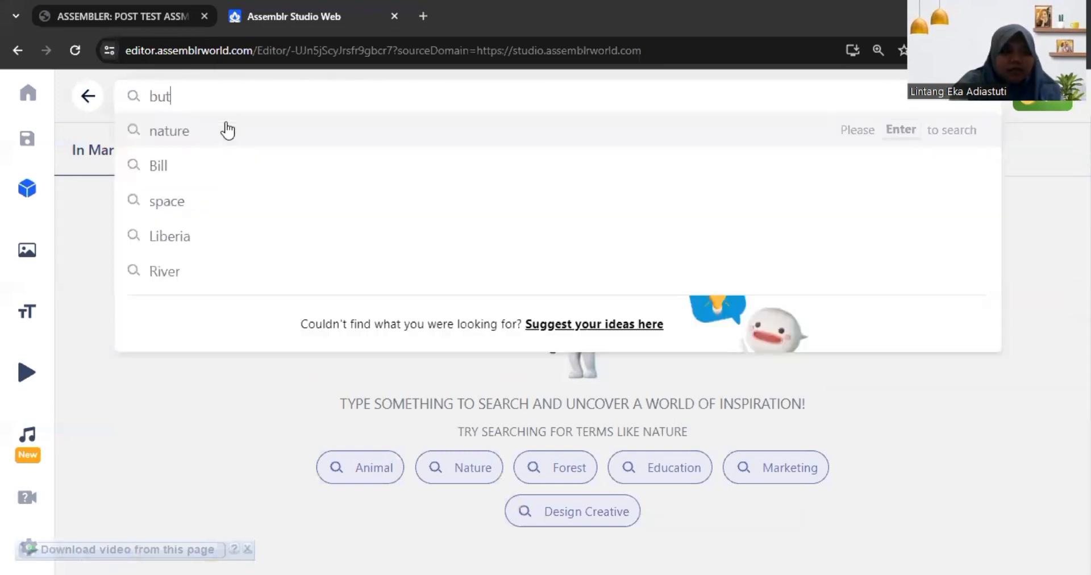
pyautogui.press('Return')
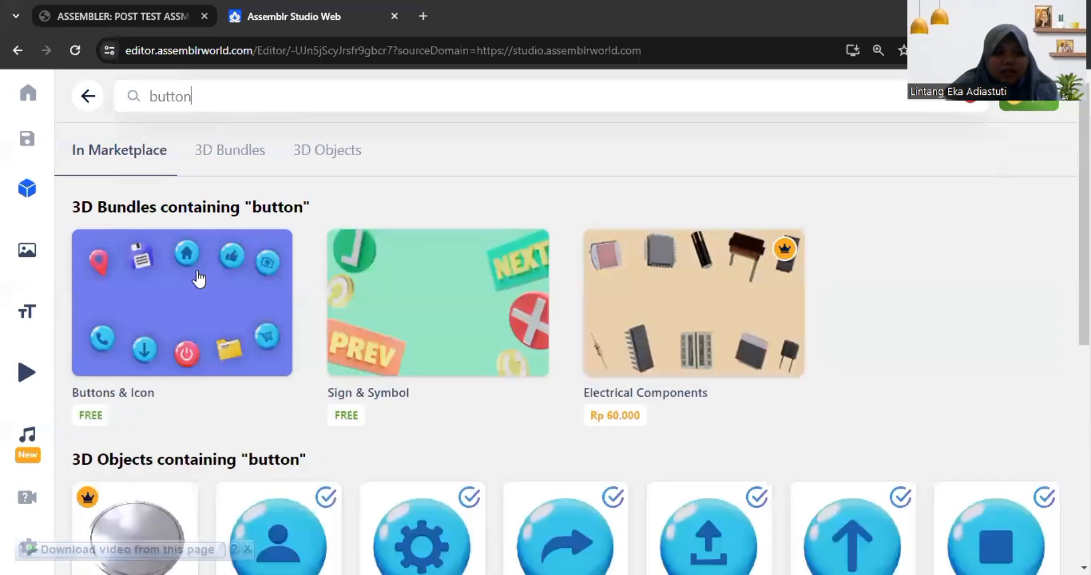
# Step: Add the Up Button from the Buttons & Icon bundle to the scene
pyautogui.click(200, 268)
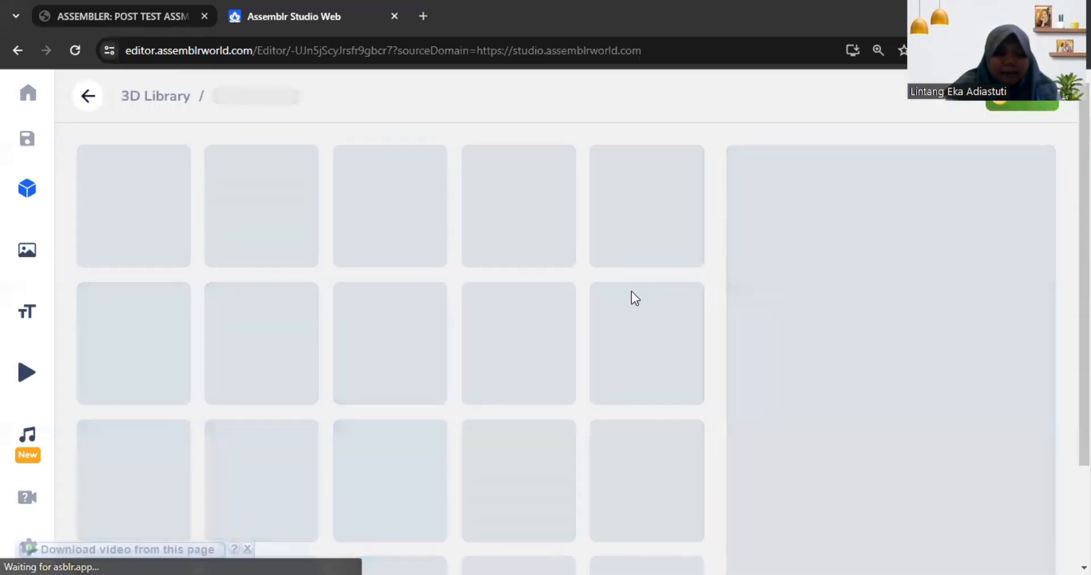
pyautogui.scroll(-5, 667, 337)
pyautogui.scroll(-4, 669, 339)
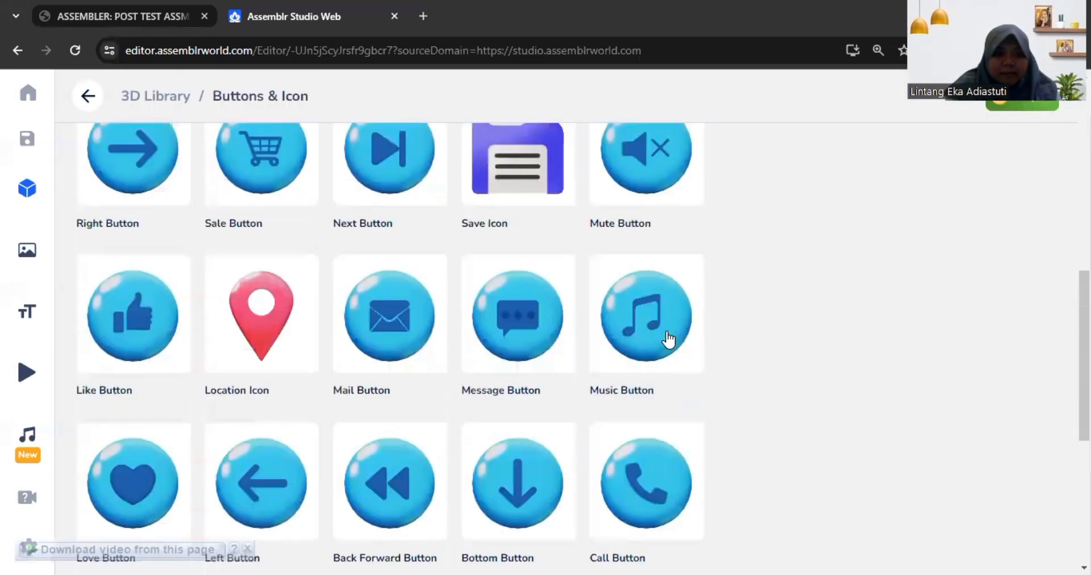
pyautogui.scroll(-4, 669, 340)
pyautogui.scroll(3, 667, 337)
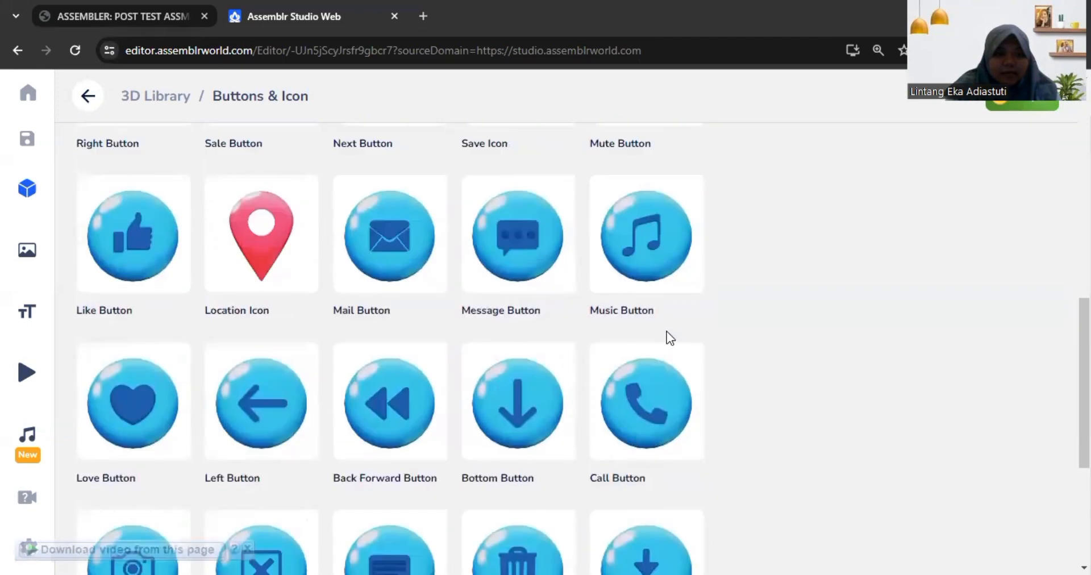
pyautogui.scroll(8, 666, 331)
pyautogui.scroll(-12, 668, 339)
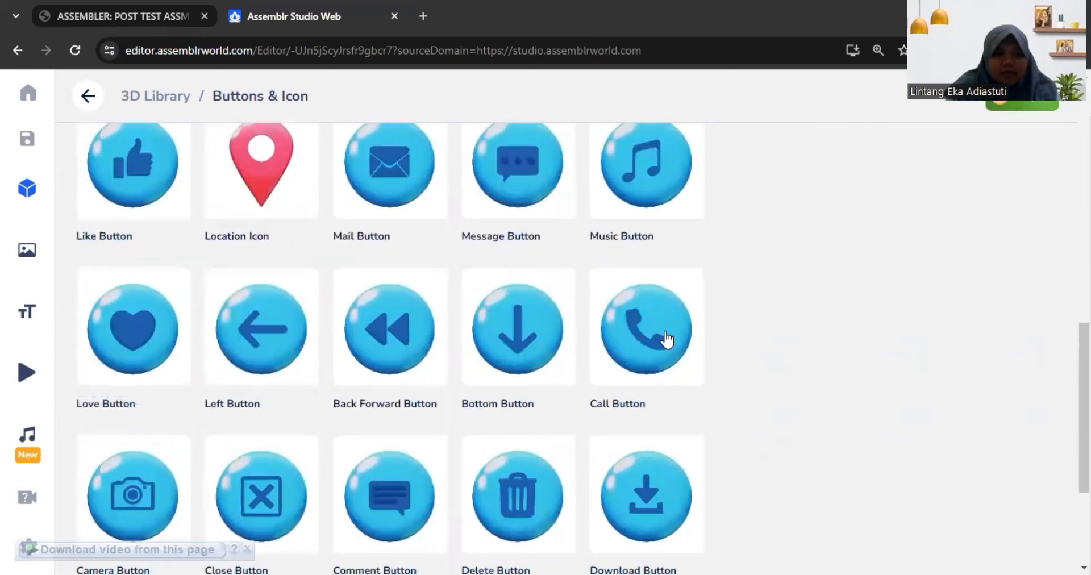
pyautogui.scroll(10, 667, 339)
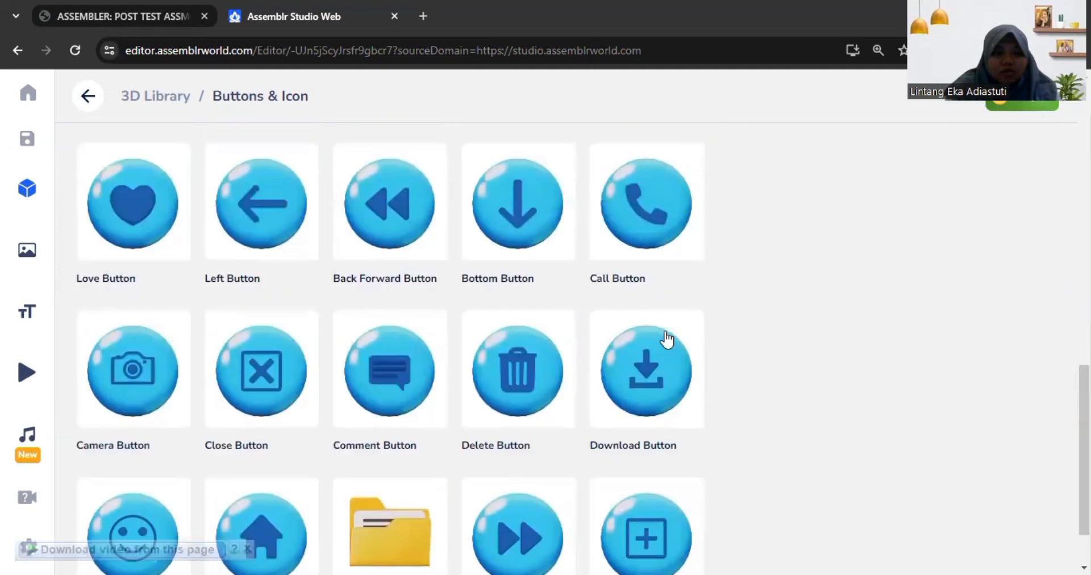
pyautogui.scroll(3, 666, 332)
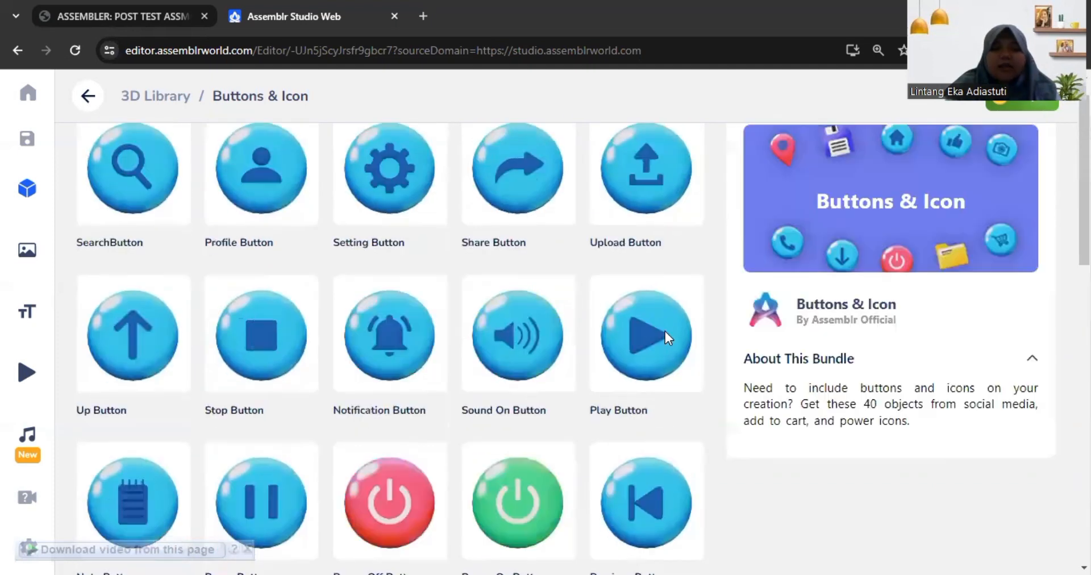
pyautogui.scroll(2, 667, 339)
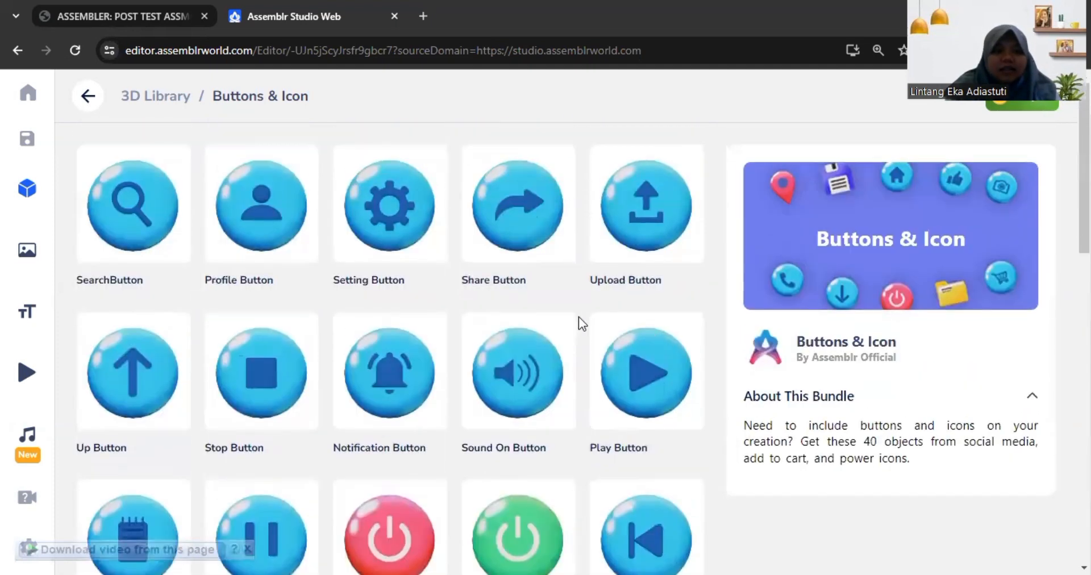
pyautogui.scroll(-10, 458, 353)
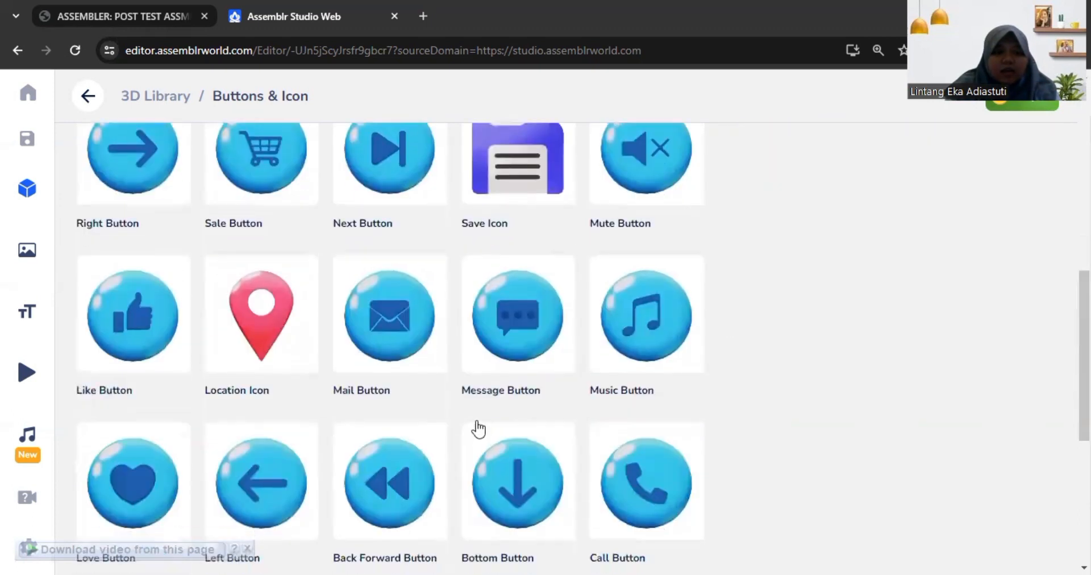
pyautogui.scroll(10, 477, 421)
pyautogui.scroll(1, 472, 425)
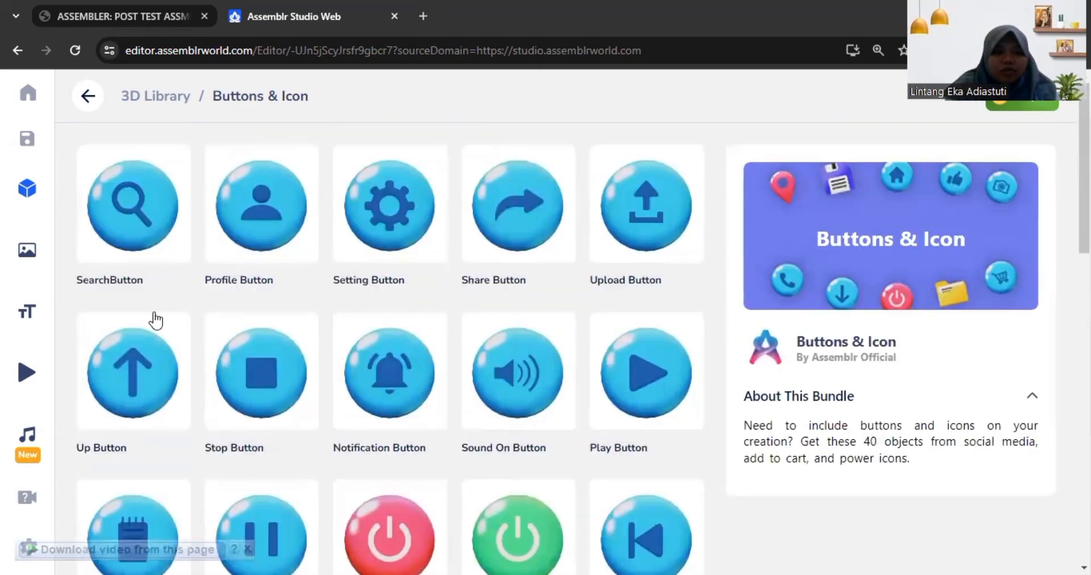
pyautogui.click(146, 406)
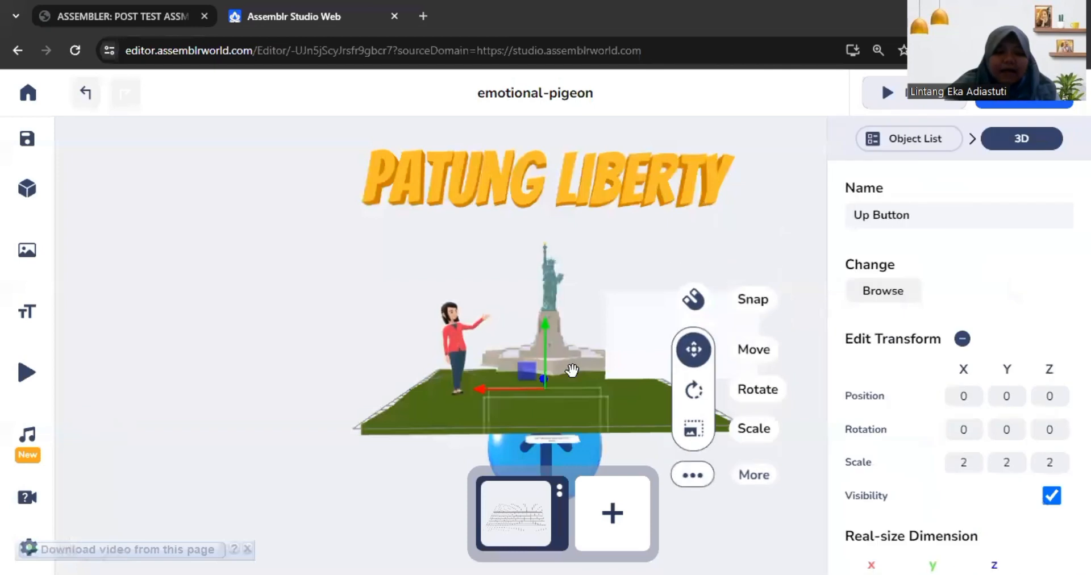
# Step: Move the Up Button up and forward to about Y 7.84 and Z 12.47, keeping X at 0
pyautogui.moveTo(537, 384); pyautogui.dragTo(654, 448)
pyautogui.scroll(-6, 654, 449)
pyautogui.moveTo(574, 445); pyautogui.dragTo(682, 342)
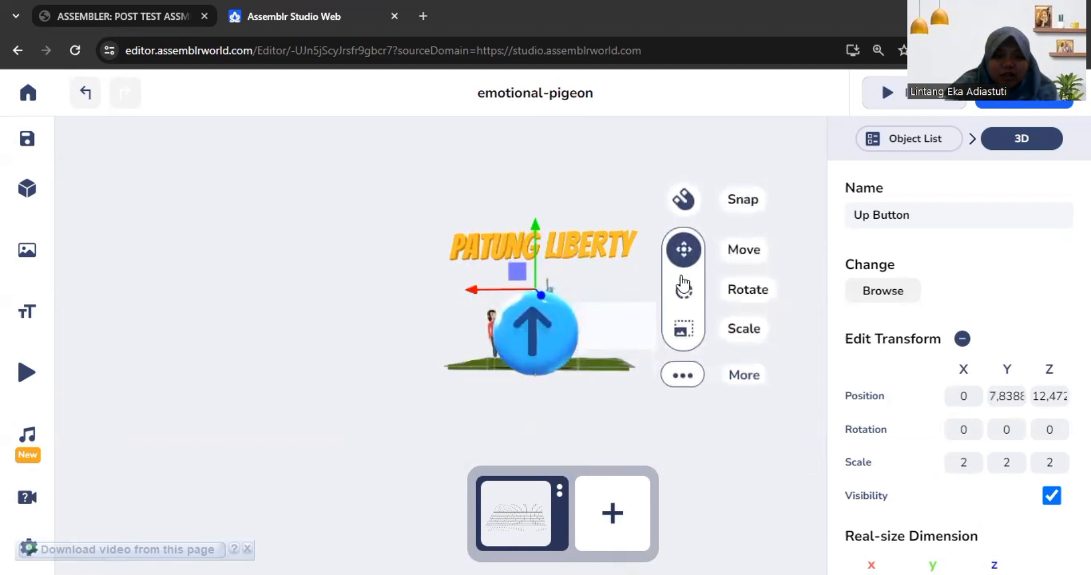
# Step: Scale the Up Button down to about 0.87 and move it beside the grass to about X 11.68, Y 9.91, Z 15.23
pyautogui.click(685, 332)
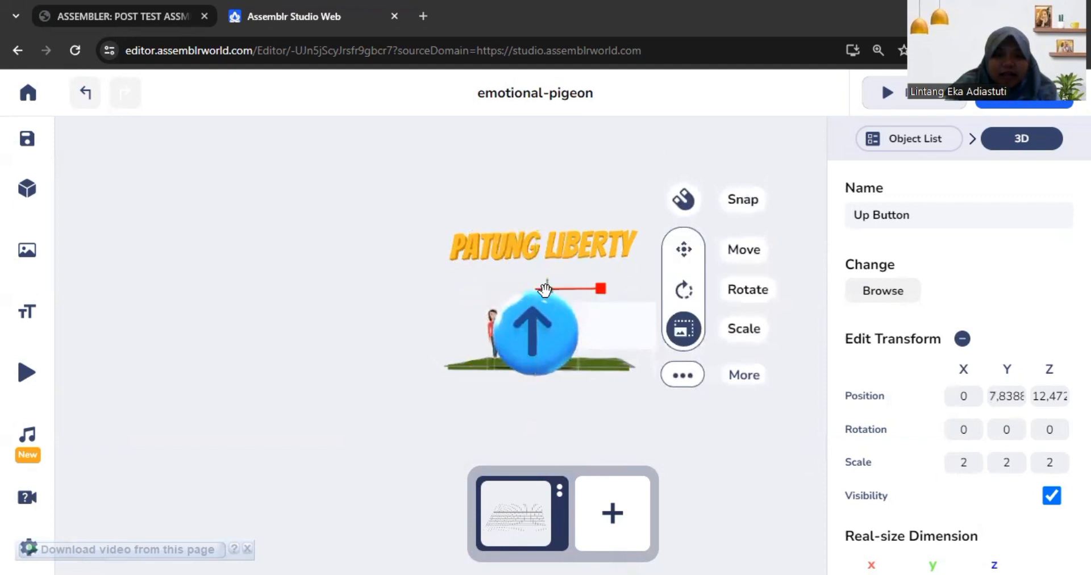
pyautogui.moveTo(574, 288); pyautogui.dragTo(550, 338)
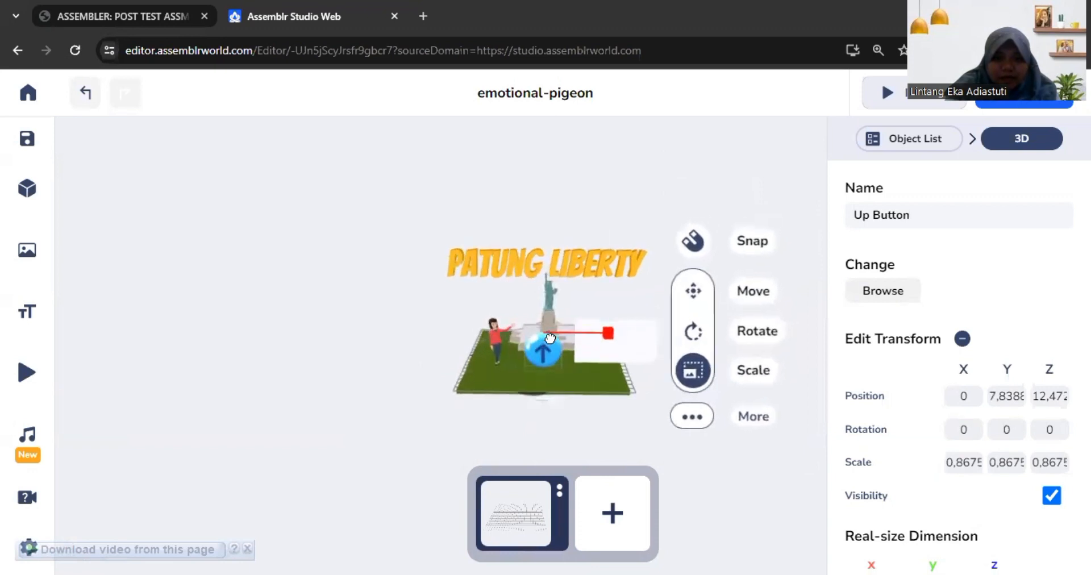
pyautogui.click(693, 303)
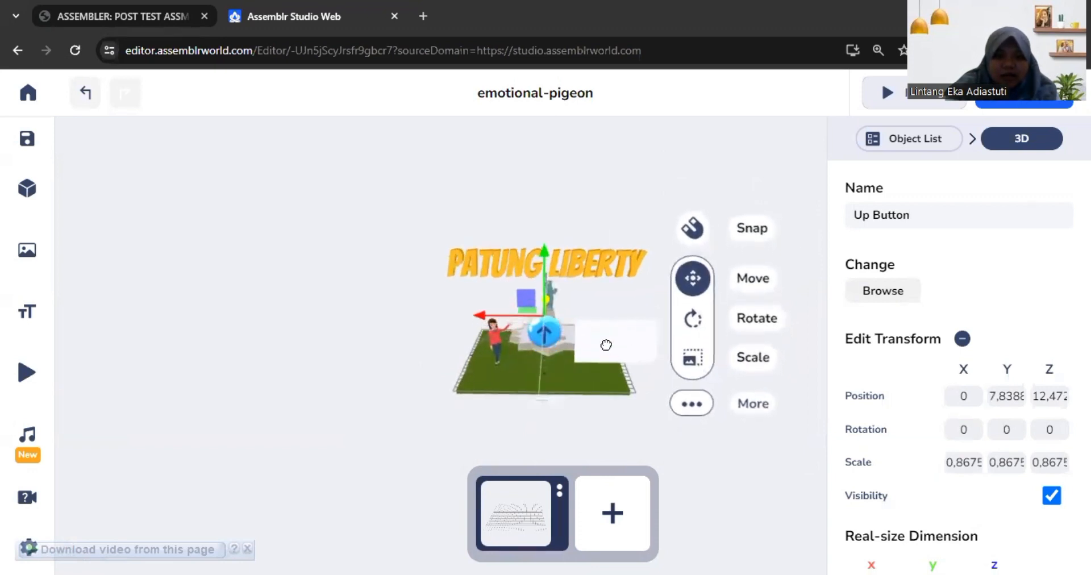
pyautogui.moveTo(531, 359); pyautogui.dragTo(410, 342)
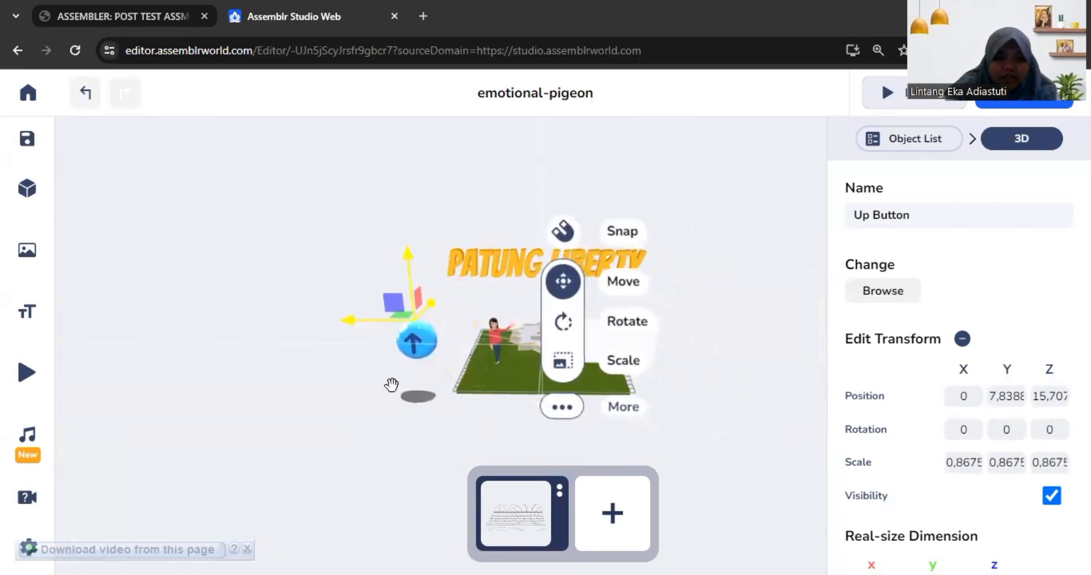
pyautogui.click(319, 331)
pyautogui.click(415, 359)
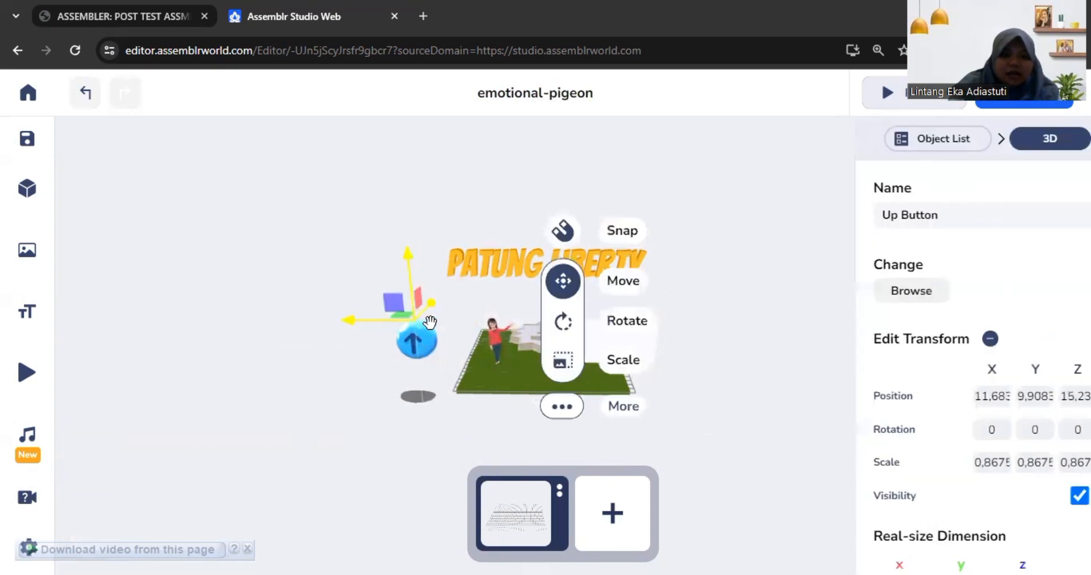
# Step: Duplicate the Up Button and move the copy away to about X 14.96, Y 9.96, Z 18.62
pyautogui.click(560, 412)
pyautogui.click(270, 261)
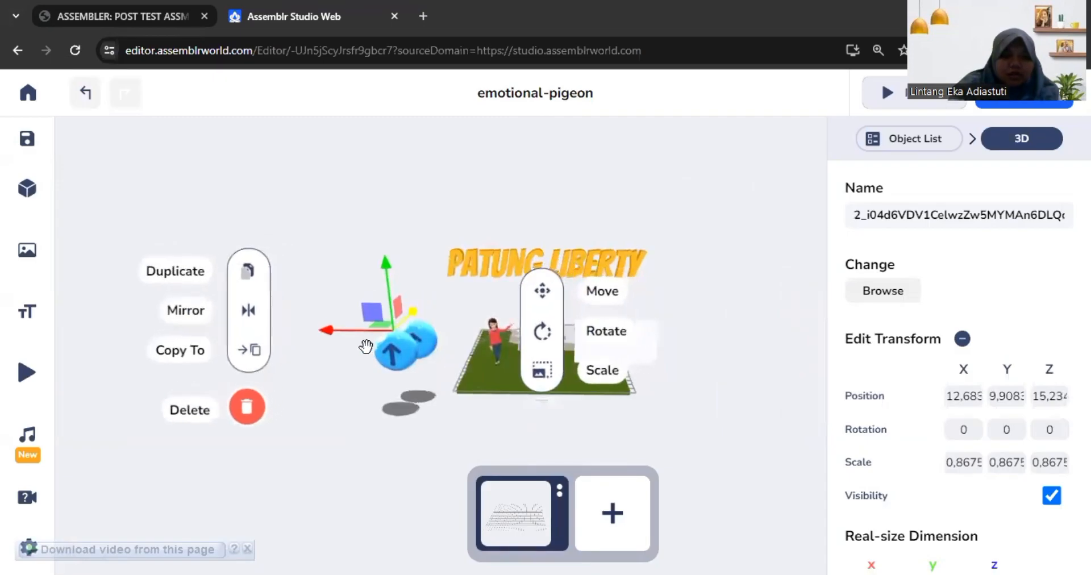
pyautogui.moveTo(360, 334); pyautogui.dragTo(332, 323)
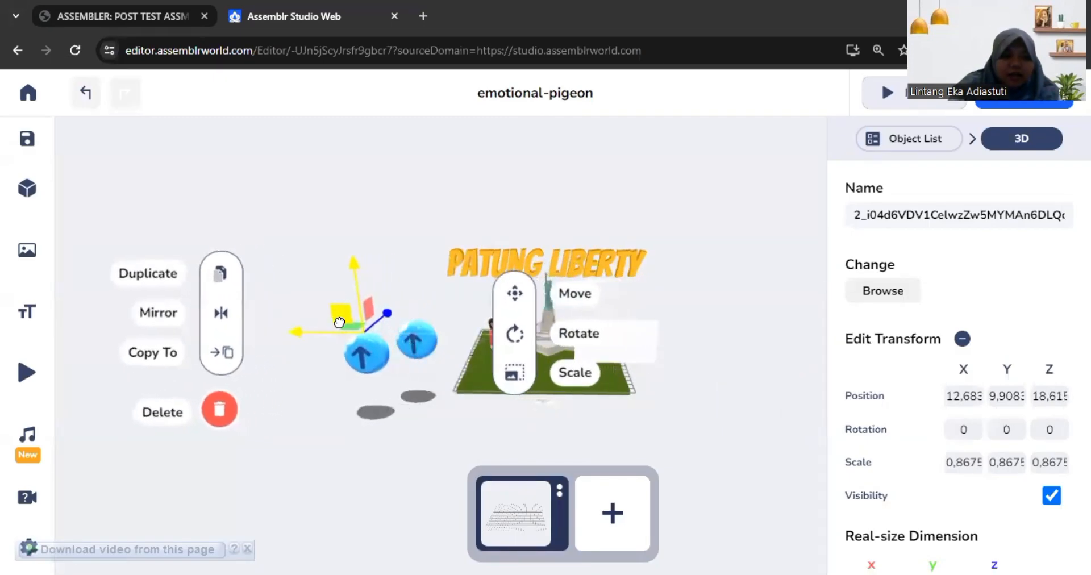
# Step: Mirror the copied button on X and Y so its arrow points down, and place it directly below the Up Button
pyautogui.click(215, 310)
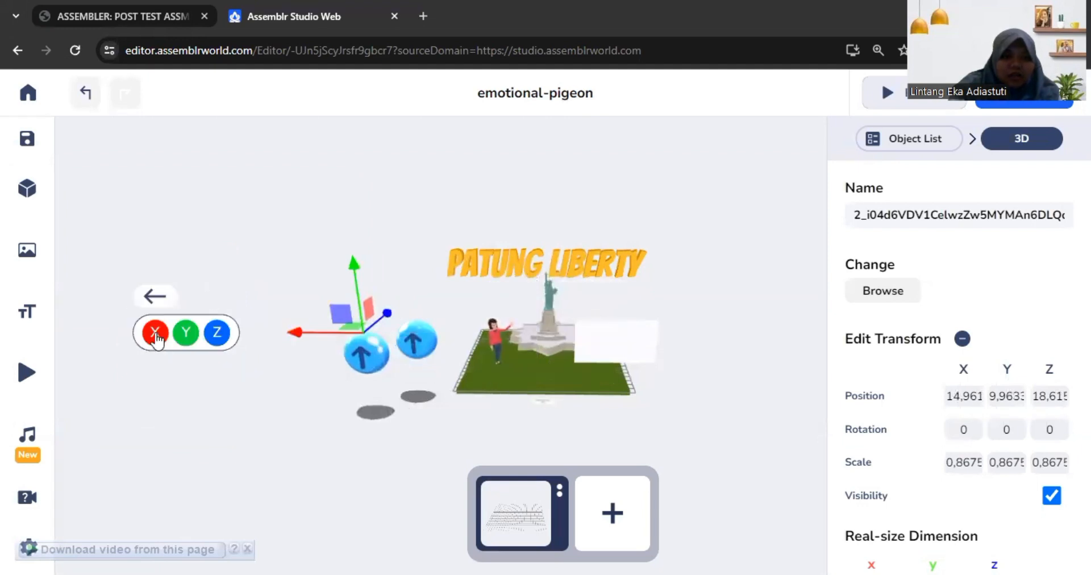
pyautogui.click(182, 335)
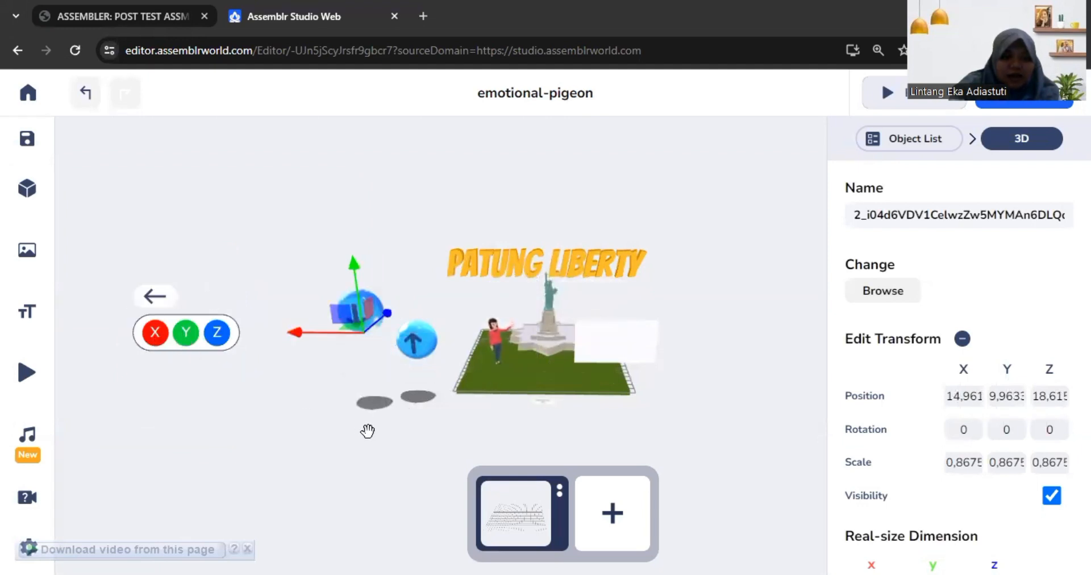
pyautogui.moveTo(413, 405)
pyautogui.mouseDown()
pyautogui.moveTo(364, 431)
pyautogui.moveTo(376, 413)
pyautogui.moveTo(405, 421)
pyautogui.mouseUp()
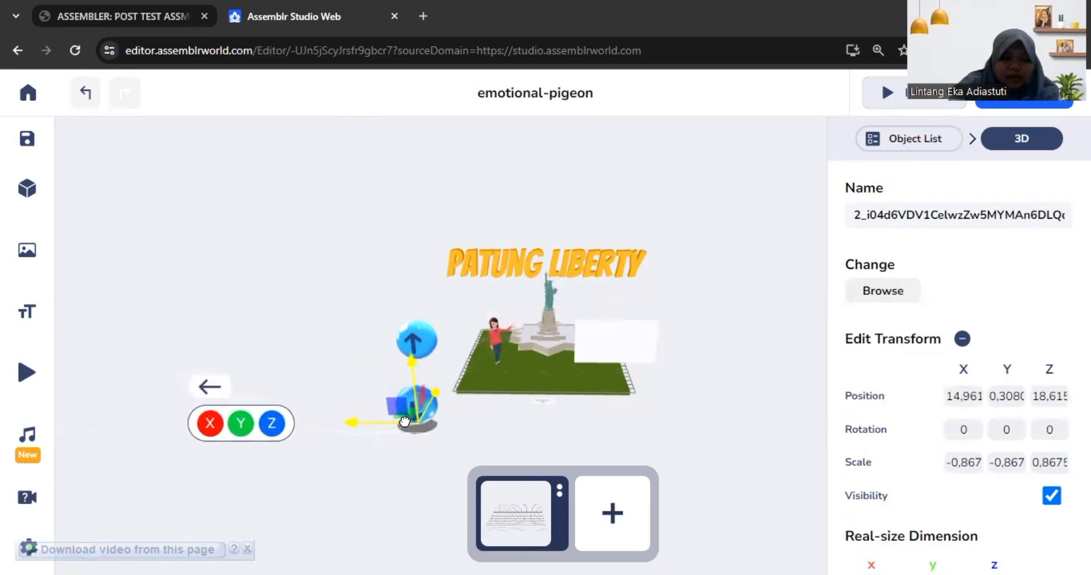
pyautogui.click(407, 479)
pyautogui.moveTo(407, 480)
pyautogui.mouseDown()
pyautogui.moveTo(378, 469)
pyautogui.moveTo(386, 481)
pyautogui.mouseUp()
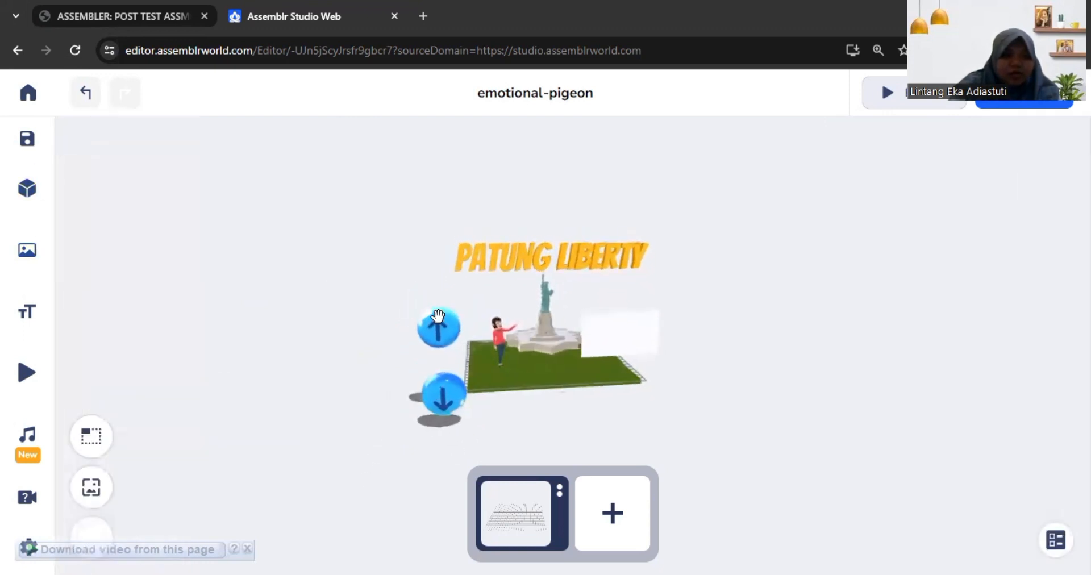
# Step: Add the Right Button from the Buttons & Icon bundle to the scene
pyautogui.moveTo(7, 296)
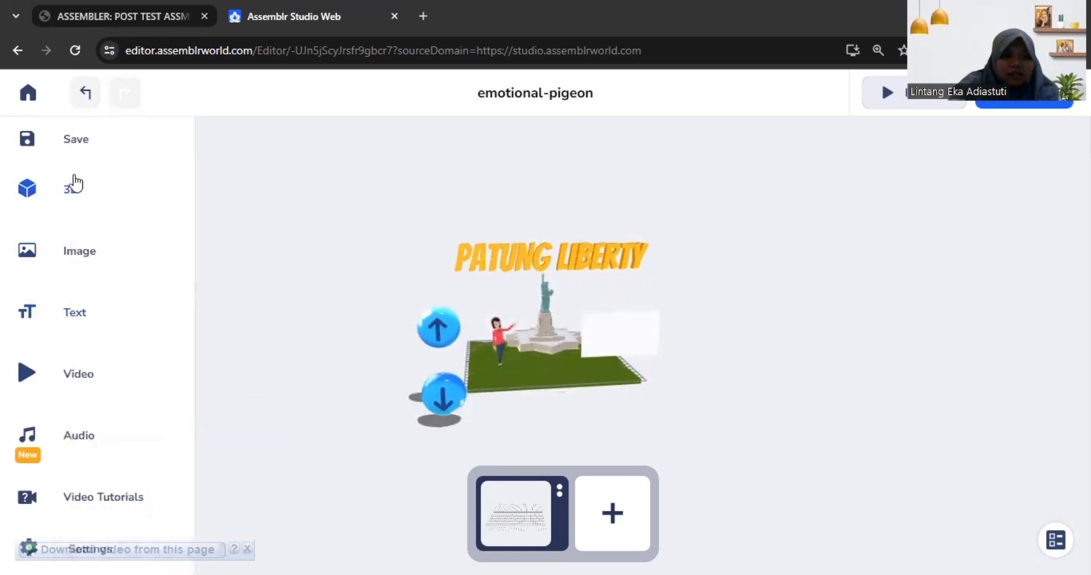
pyautogui.click(74, 183)
pyautogui.scroll(-9, 434, 346)
pyautogui.scroll(3, 432, 351)
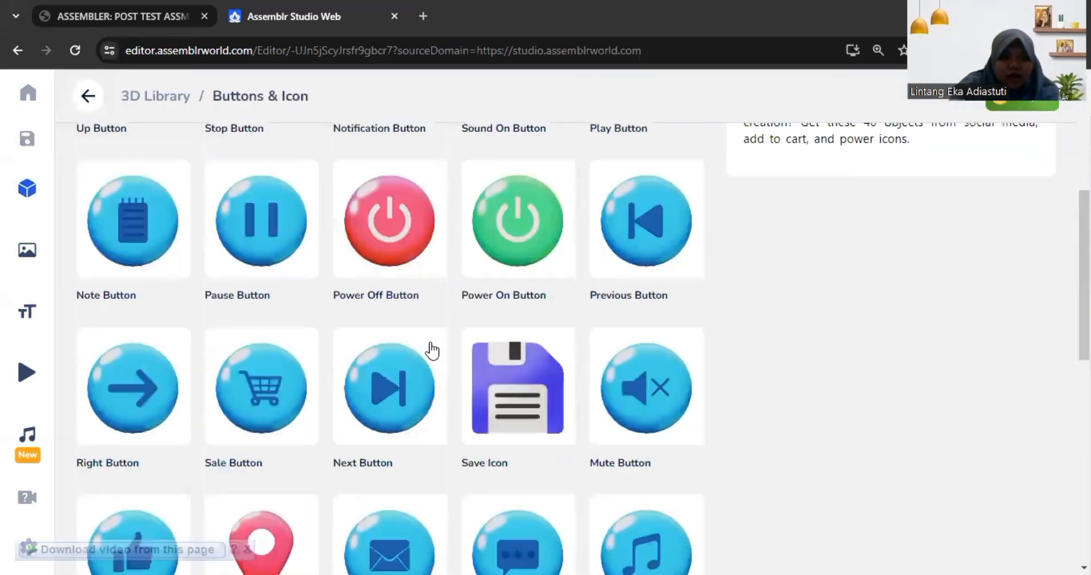
pyautogui.scroll(-3, 346, 428)
pyautogui.click(188, 251)
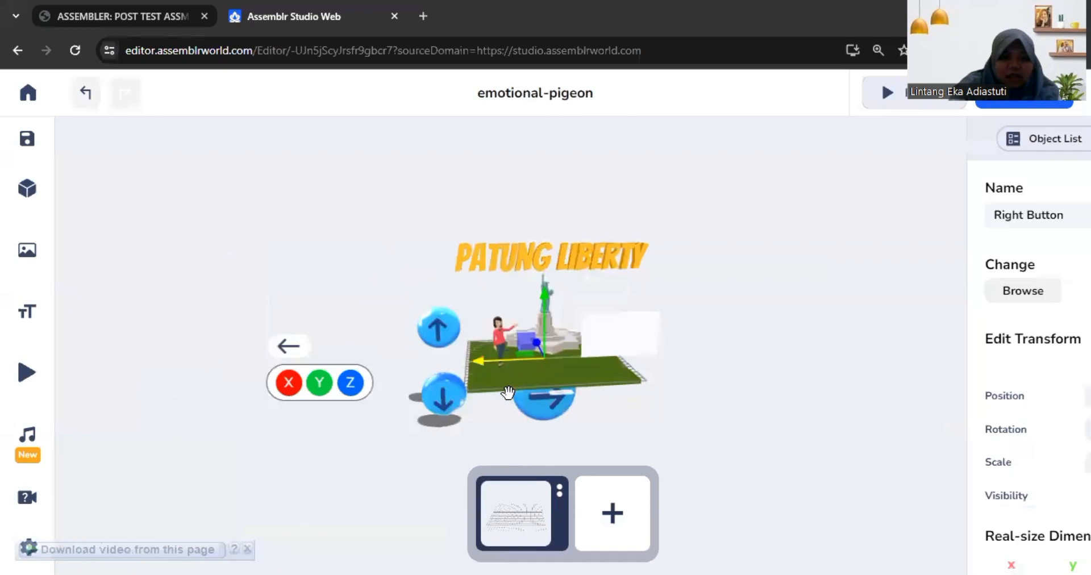
# Step: Move the Right Button out past the up and down arrow buttons to about X 25.15 and Y 5.39, keeping Z at 0
pyautogui.moveTo(547, 407); pyautogui.dragTo(468, 420)
pyautogui.moveTo(544, 305); pyautogui.dragTo(543, 348)
pyautogui.moveTo(534, 392); pyautogui.dragTo(322, 302)
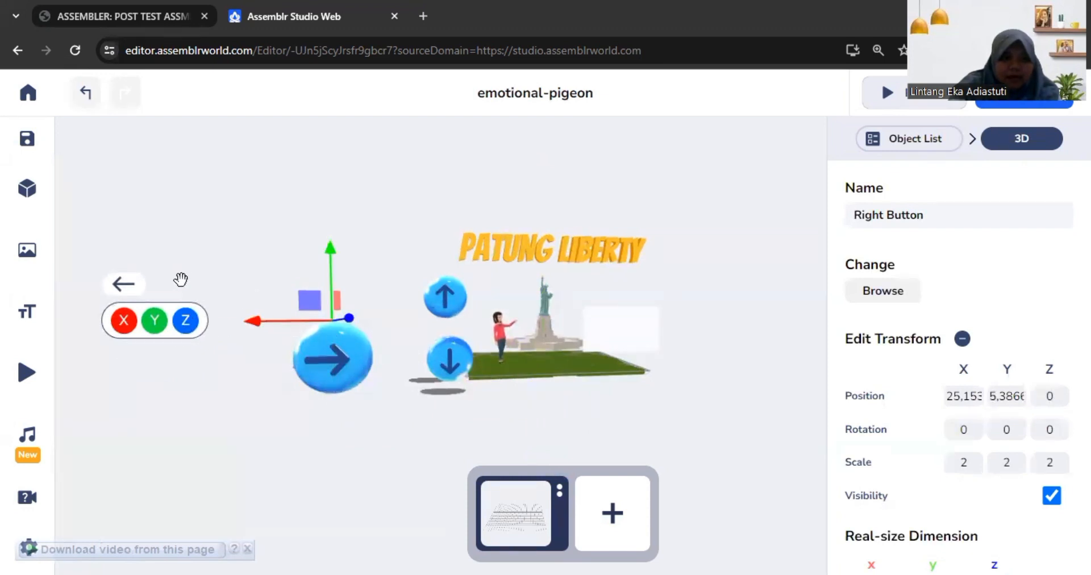
# Step: Scale the Right Button down to about 1.05 and move it near the teacher to about X 11.92, Y 6.14, Z -0.78
pyautogui.click(125, 288)
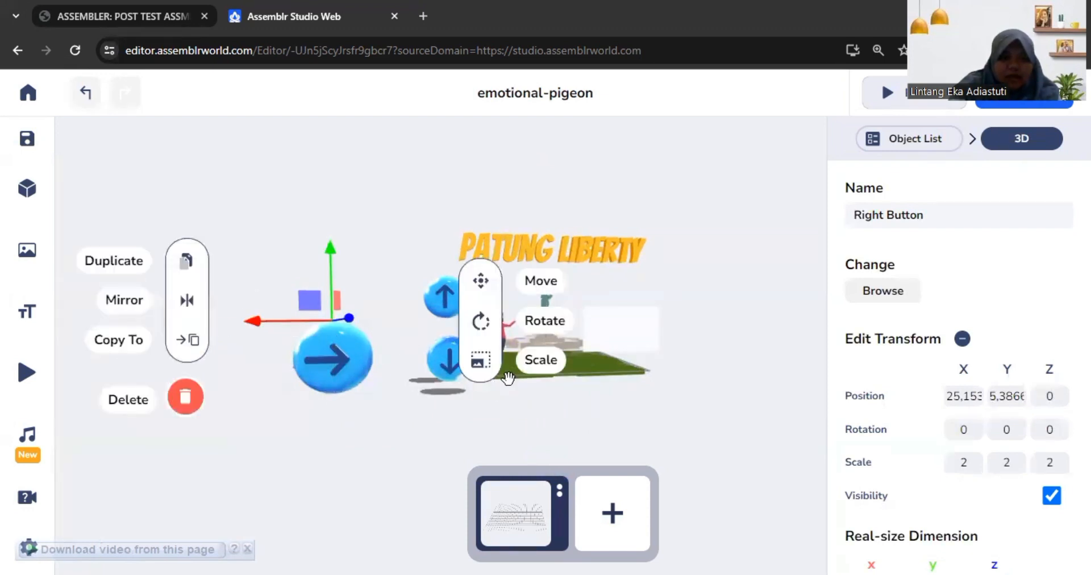
pyautogui.click(481, 360)
pyautogui.moveTo(381, 325); pyautogui.dragTo(359, 324)
pyautogui.click(481, 280)
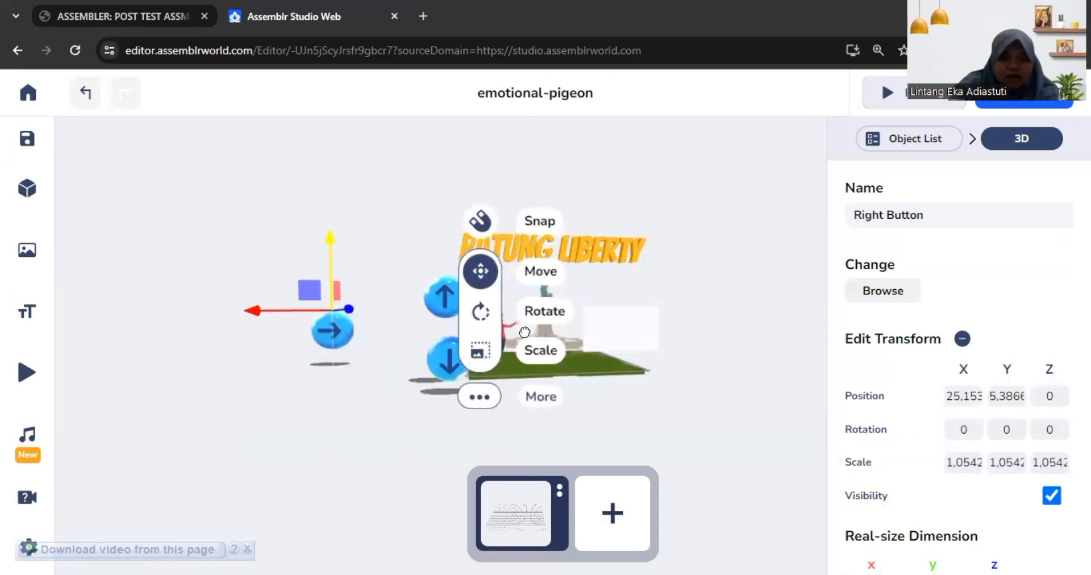
pyautogui.moveTo(312, 284); pyautogui.dragTo(445, 286)
# Step: Move the down and up arrow buttons away from the grass so they stand clear of the Right Button
pyautogui.click(442, 370)
pyautogui.moveTo(448, 371); pyautogui.dragTo(411, 366)
pyautogui.click(445, 297)
pyautogui.moveTo(449, 293)
pyautogui.mouseDown()
pyautogui.moveTo(400, 299)
pyautogui.moveTo(447, 307)
pyautogui.moveTo(479, 331)
pyautogui.moveTo(440, 308)
pyautogui.mouseUp()
pyautogui.click(474, 321)
pyautogui.click(433, 371)
# Step: Duplicate the Right Button
pyautogui.click(448, 333)
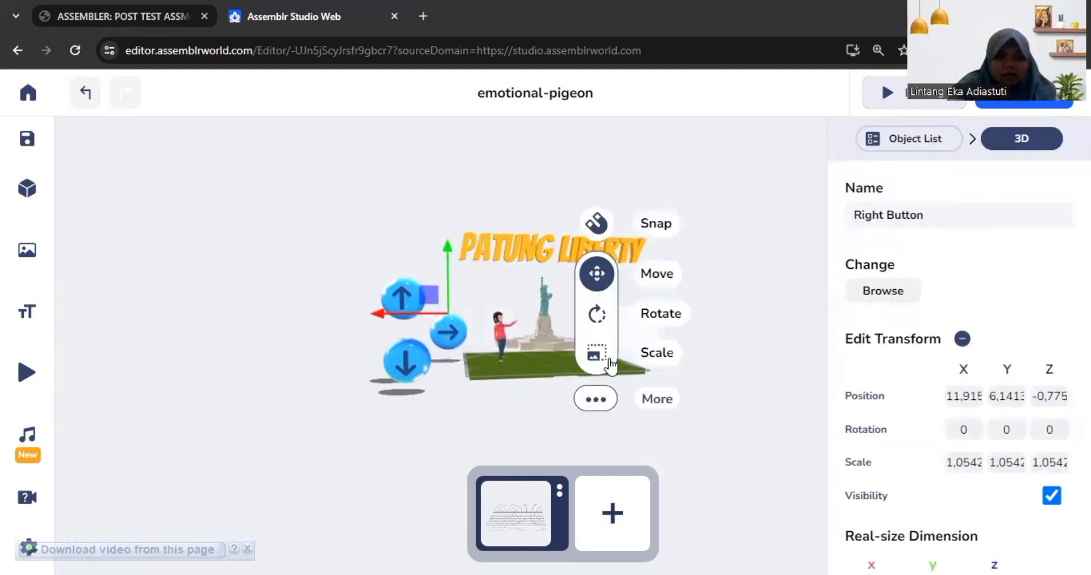
pyautogui.click(596, 400)
pyautogui.click(301, 256)
# Step: Move the Right Button copy across to about X 24.04, Y 6.36, Z -2.35 and mirror it on X so it points left
pyautogui.moveTo(468, 358); pyautogui.dragTo(455, 328)
pyautogui.moveTo(443, 368); pyautogui.dragTo(365, 380)
pyautogui.click(447, 312)
pyautogui.click(444, 313)
pyautogui.moveTo(444, 312); pyautogui.dragTo(309, 339)
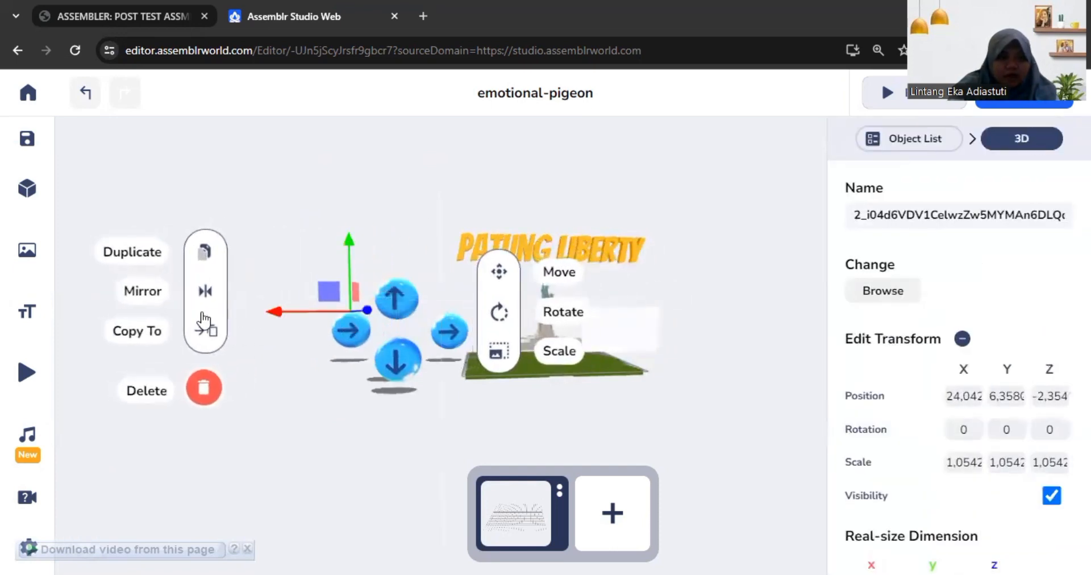
pyautogui.click(205, 291)
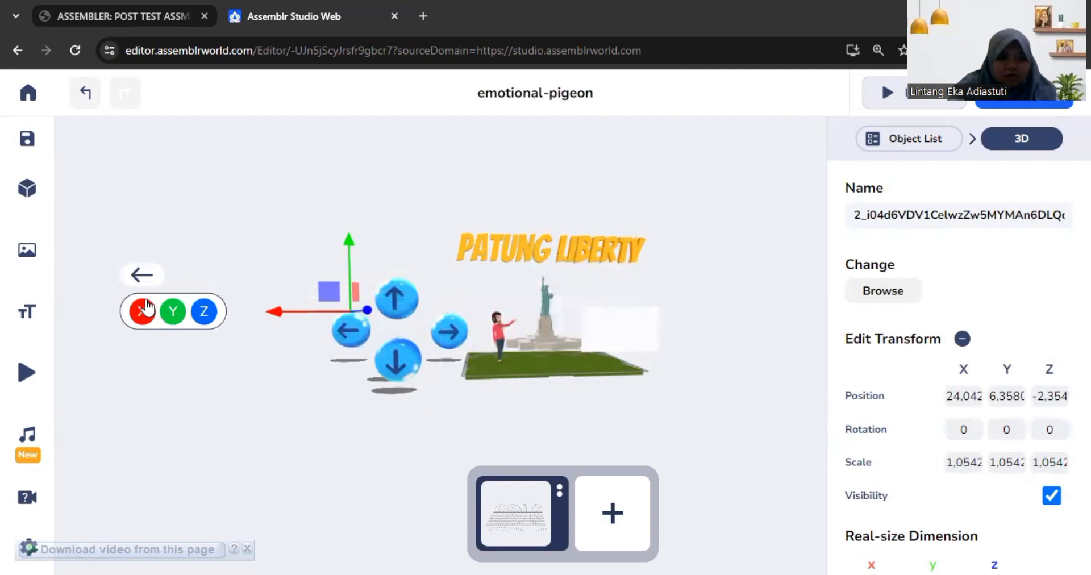
pyautogui.click(243, 424)
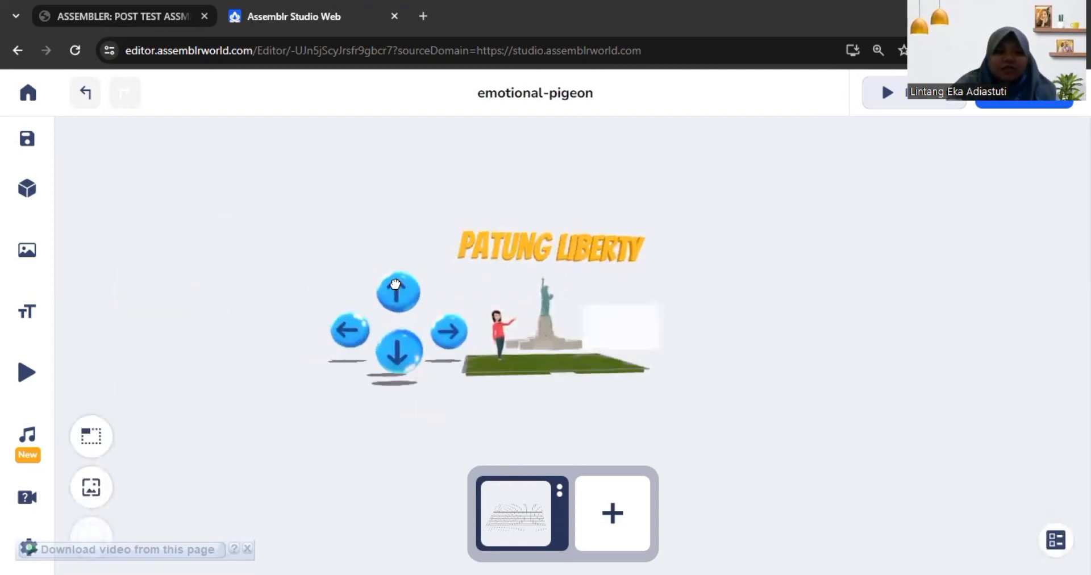
pyautogui.click(398, 287)
pyautogui.scroll(-3, 916, 368)
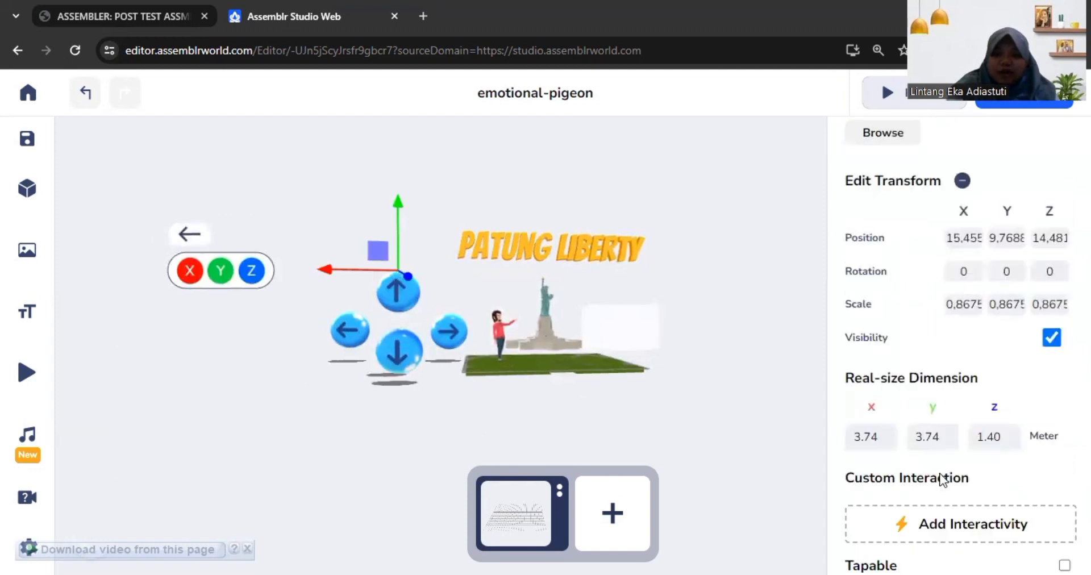
pyautogui.click(963, 519)
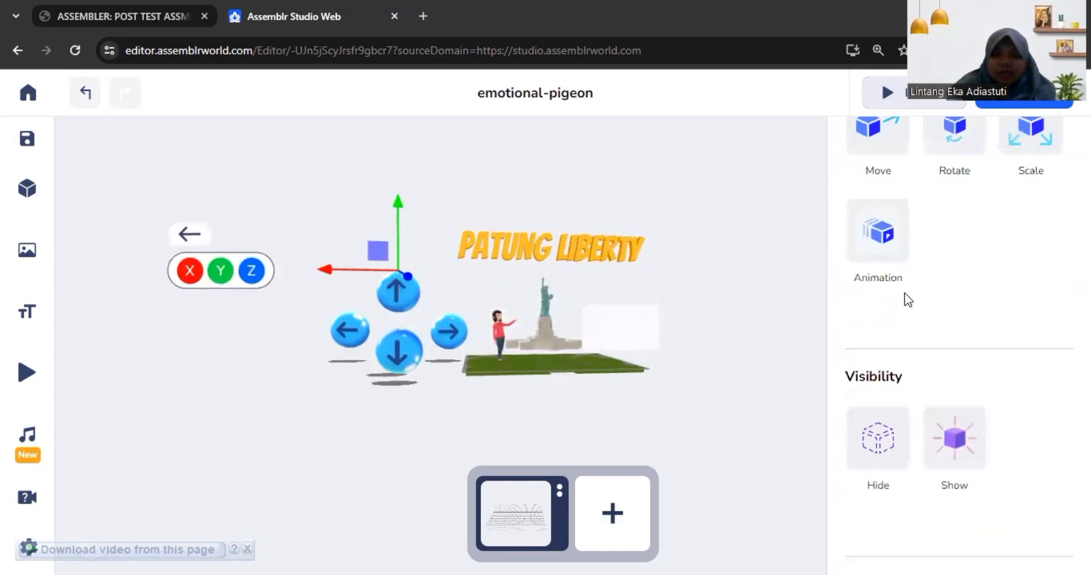
pyautogui.click(890, 149)
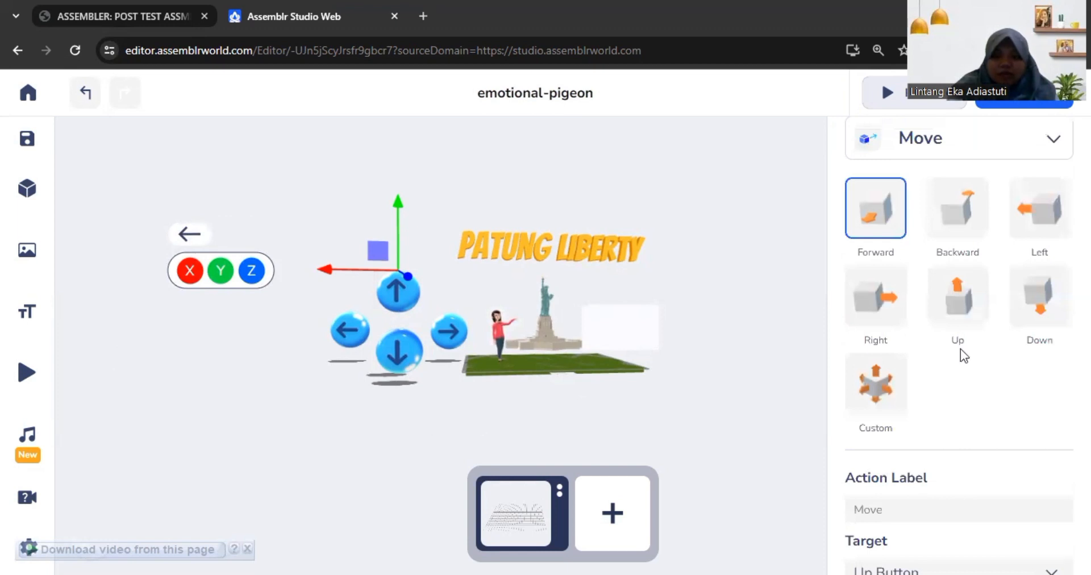
pyautogui.scroll(1, 959, 353)
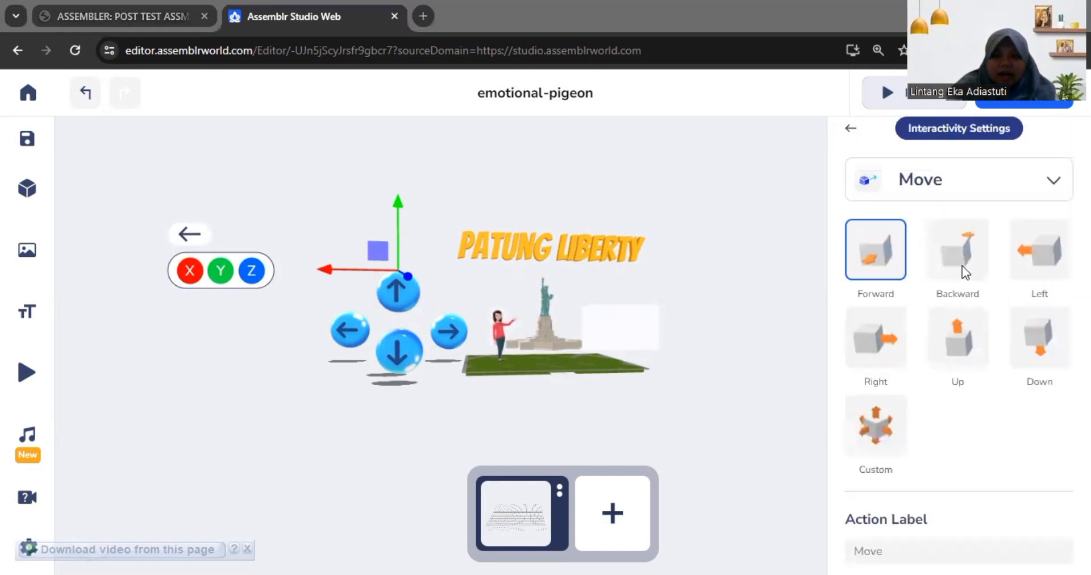
pyautogui.scroll(-4, 955, 341)
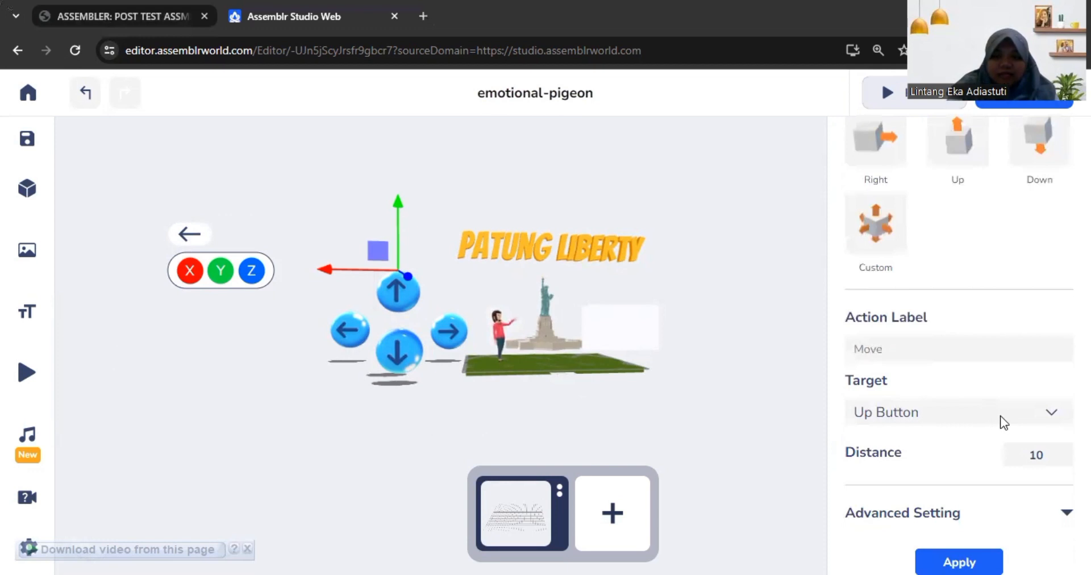
pyautogui.click(1052, 417)
pyautogui.moveTo(643, 404); pyautogui.dragTo(633, 405)
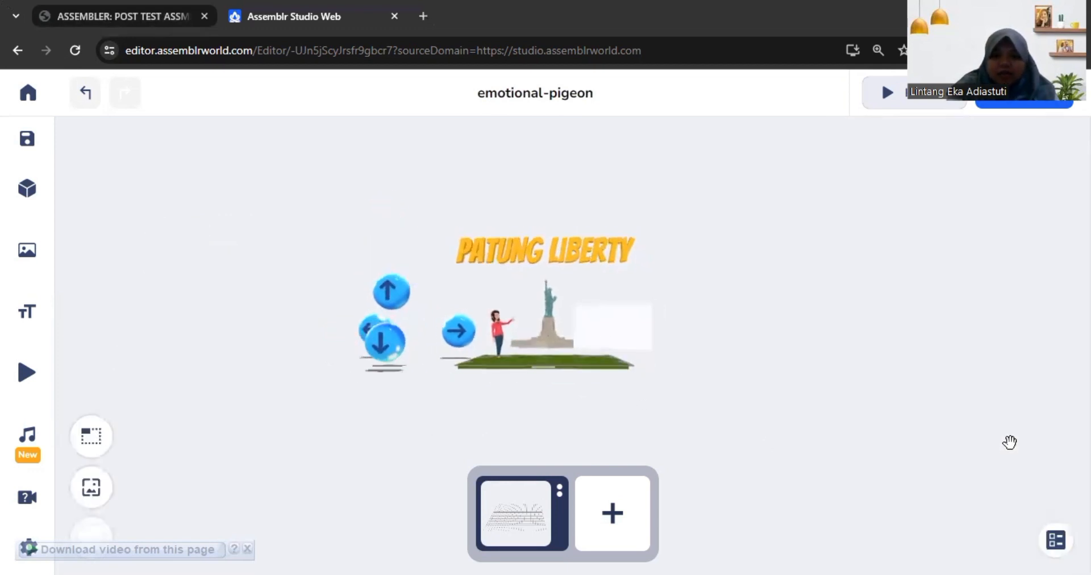
pyautogui.click(396, 295)
pyautogui.moveTo(514, 368); pyautogui.dragTo(619, 394)
pyautogui.click(619, 394)
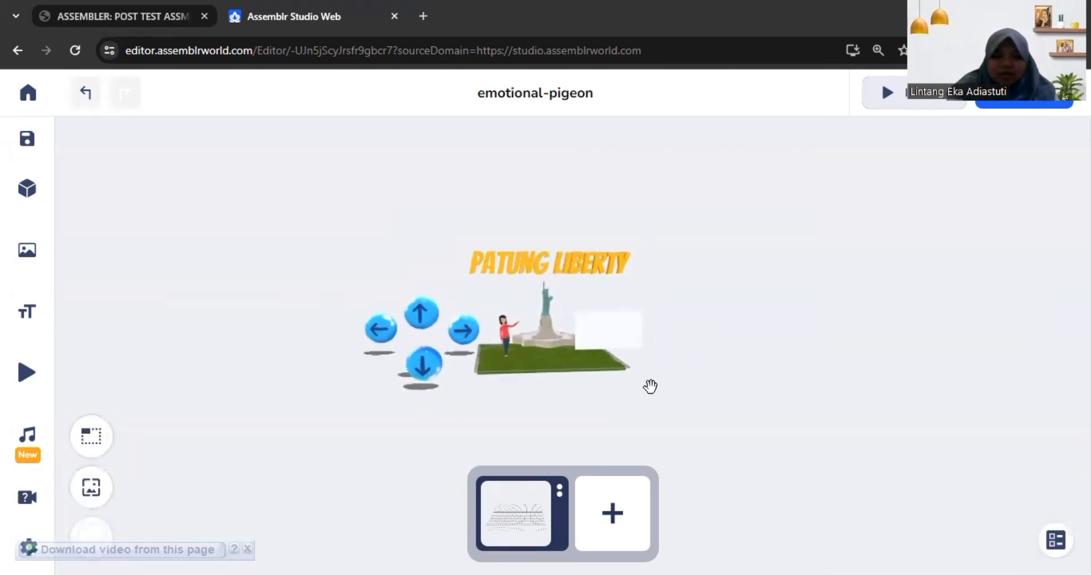
# Step: Add an on-tap Move interaction to the Up Button, targeting StatueofLiberty with a distance of 10
pyautogui.click(420, 292)
pyautogui.scroll(-3, 946, 458)
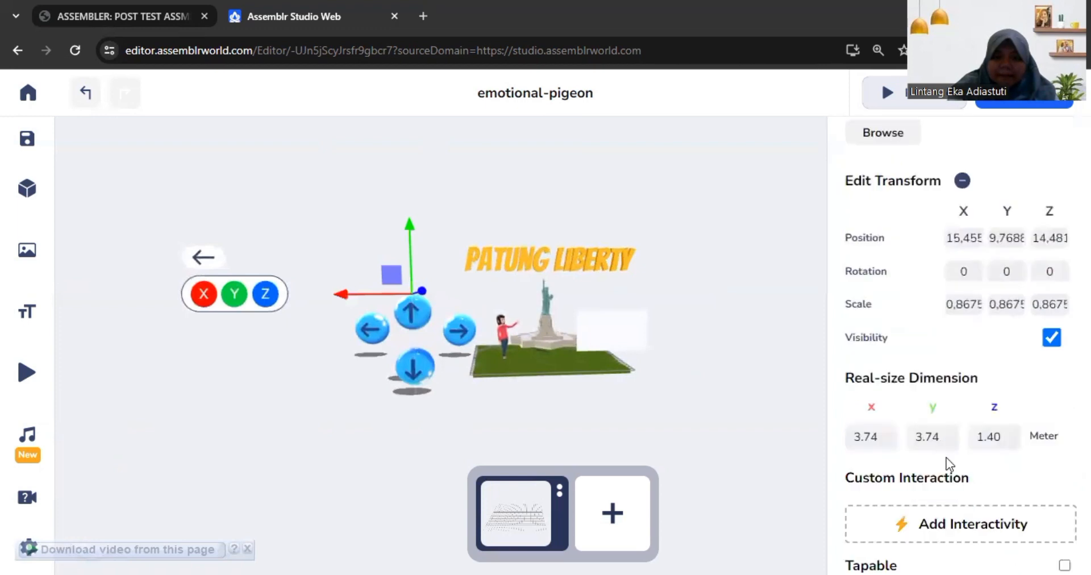
pyautogui.click(974, 512)
pyautogui.scroll(2, 936, 414)
pyautogui.click(892, 297)
pyautogui.scroll(-4, 924, 341)
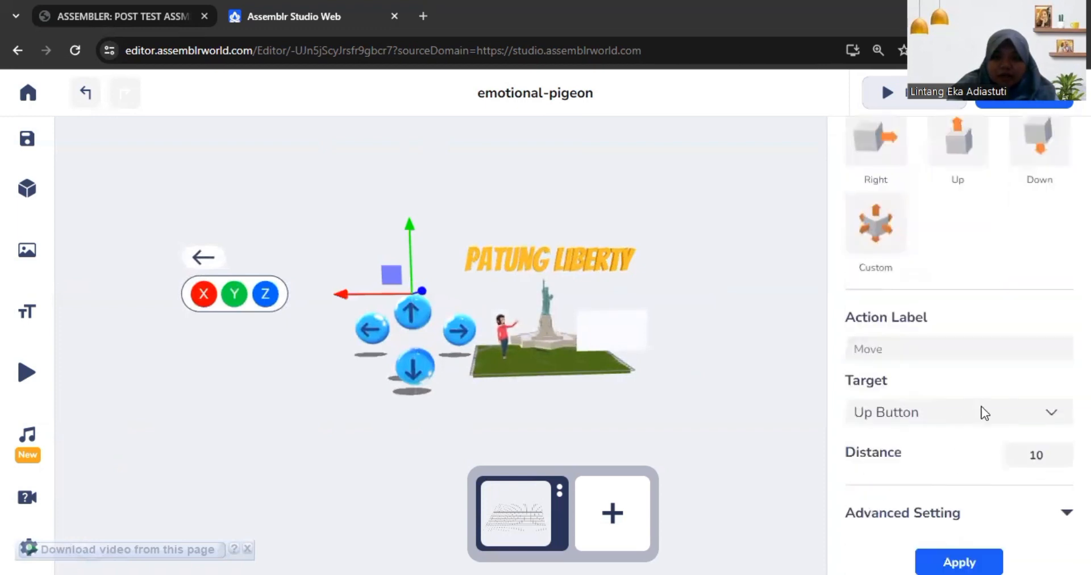
pyautogui.click(1050, 415)
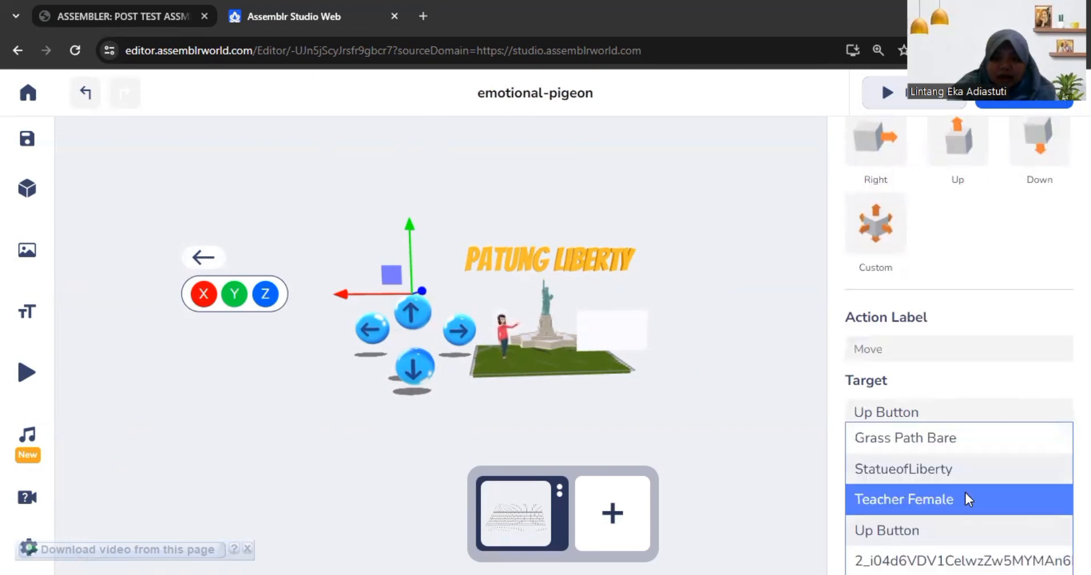
pyautogui.click(976, 479)
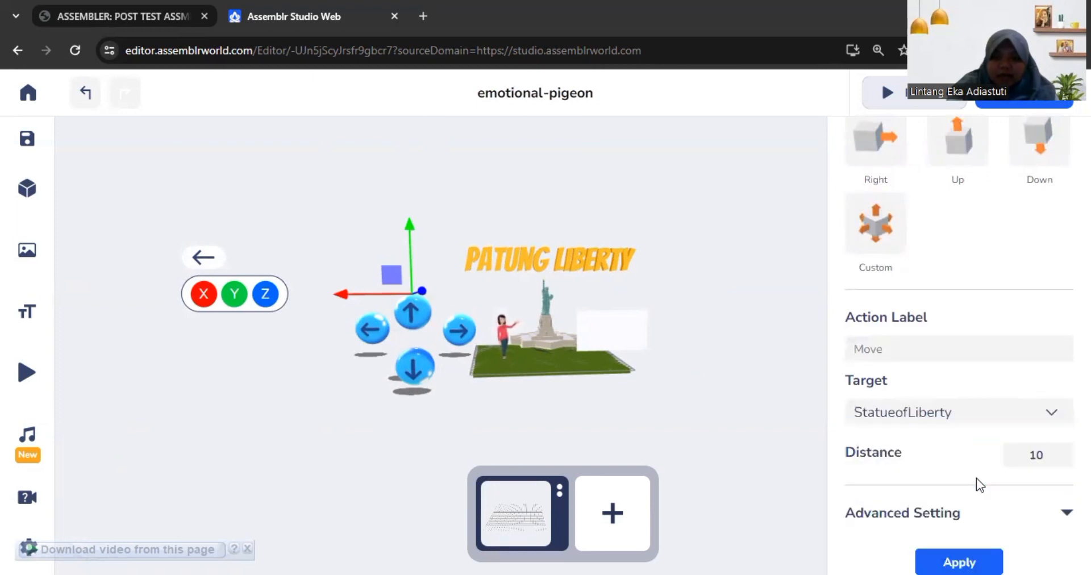
pyautogui.click(982, 550)
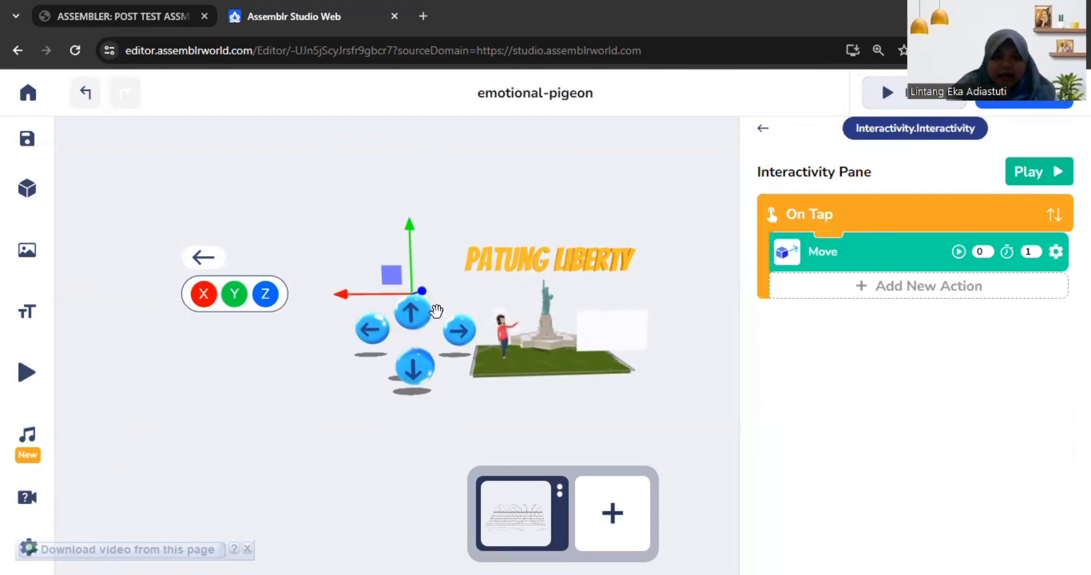
# Step: Add an on-tap Move Backward interaction to the down arrow button, targeting StatueofLiberty with a distance of 10
pyautogui.click(423, 387)
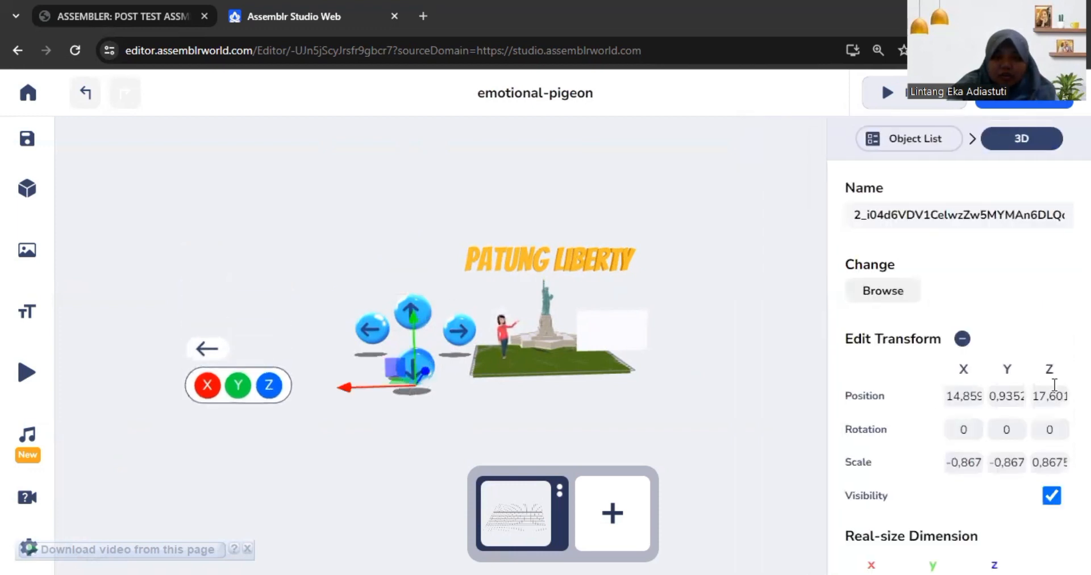
pyautogui.scroll(-3, 987, 424)
pyautogui.click(1006, 536)
pyautogui.scroll(3, 943, 353)
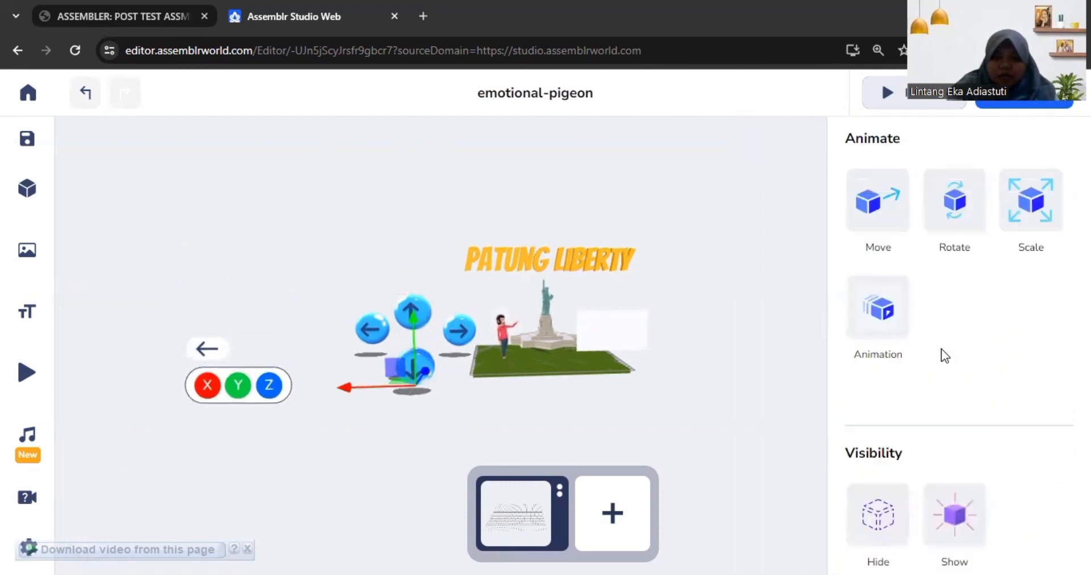
pyautogui.click(880, 287)
pyautogui.click(968, 281)
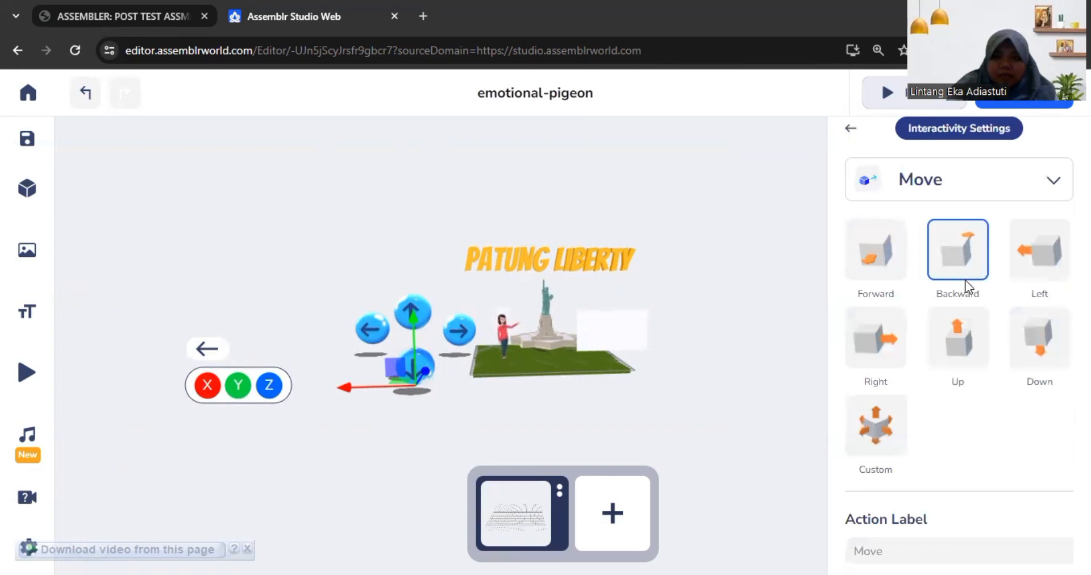
pyautogui.scroll(-4, 926, 489)
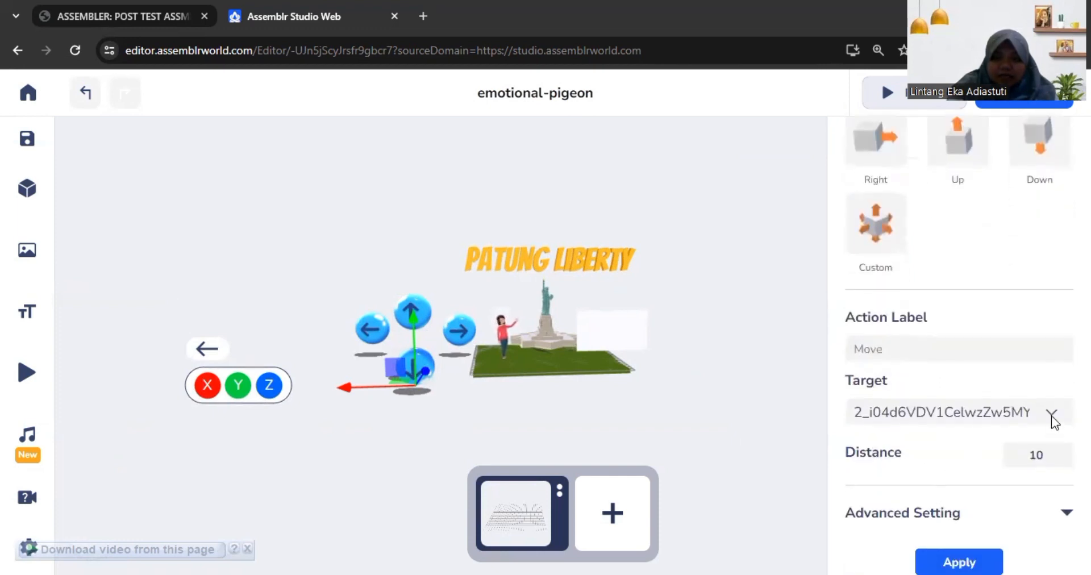
pyautogui.click(1050, 414)
pyautogui.click(1013, 466)
pyautogui.click(954, 559)
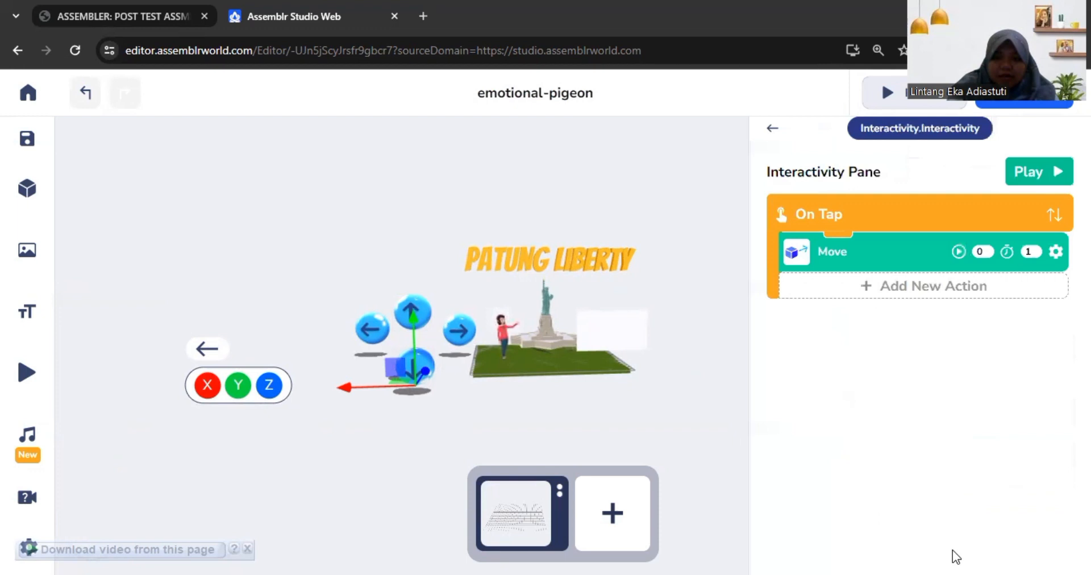
pyautogui.click(483, 419)
pyautogui.click(450, 331)
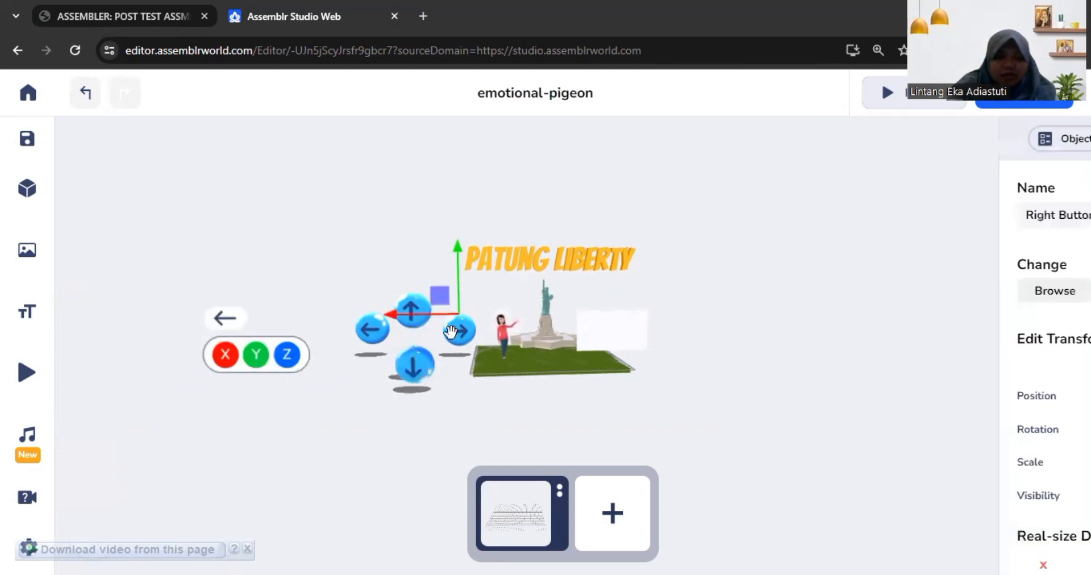
pyautogui.scroll(-3, 1017, 347)
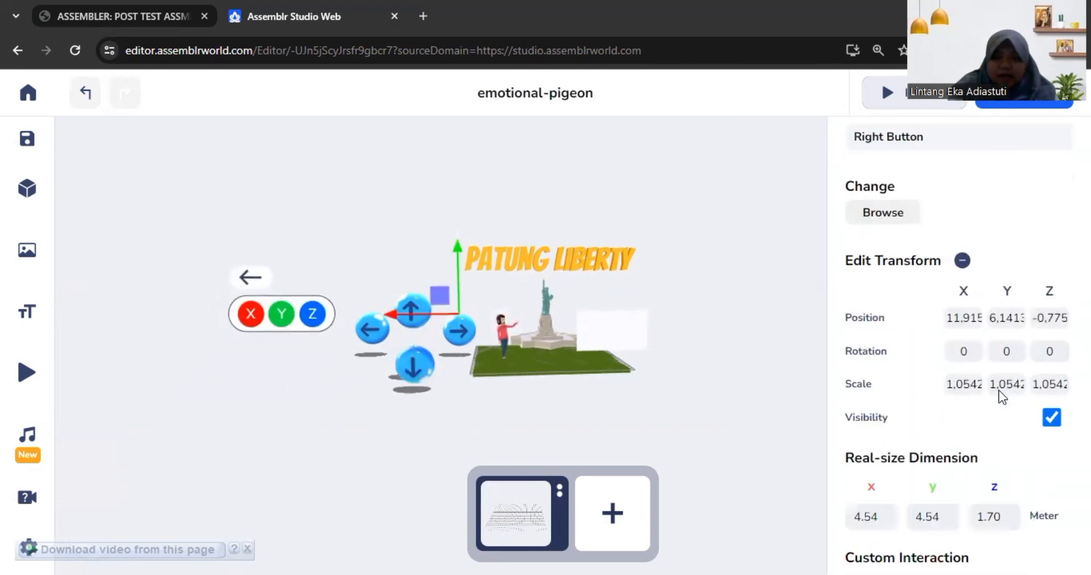
pyautogui.click(1013, 525)
pyautogui.scroll(3, 950, 377)
pyautogui.click(906, 281)
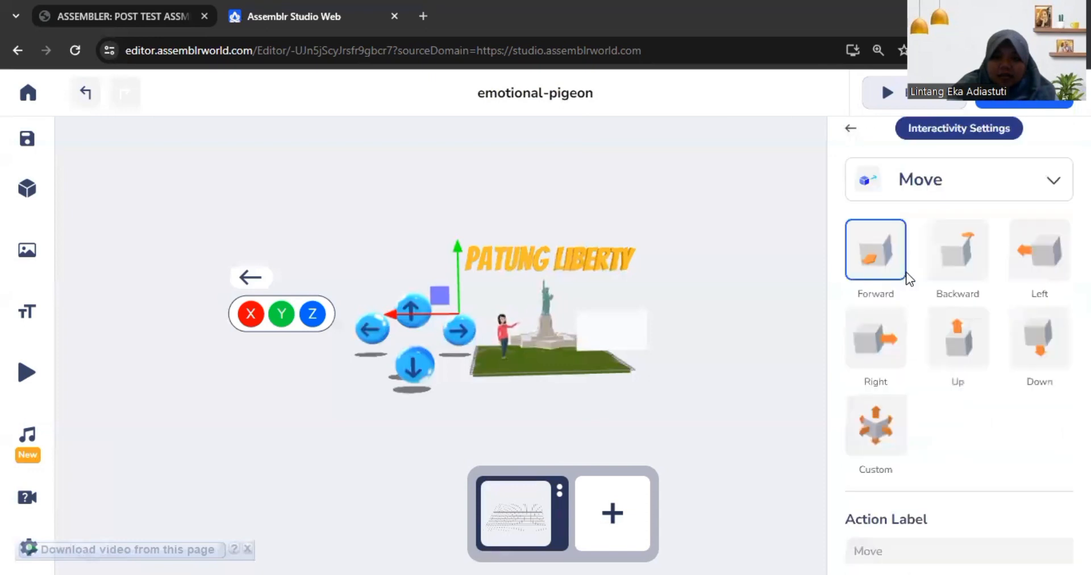
pyautogui.click(884, 339)
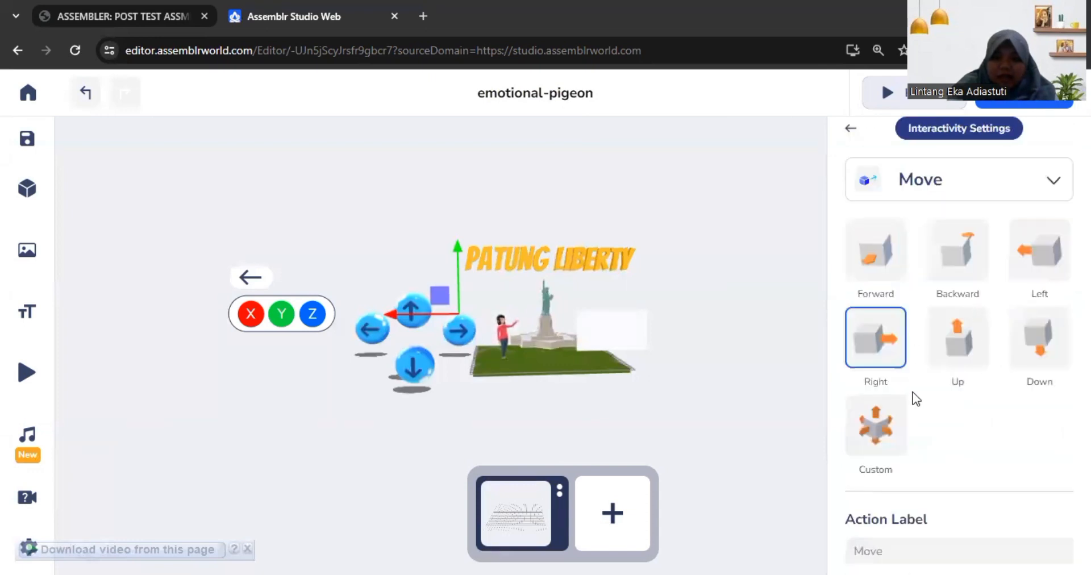
pyautogui.scroll(-3, 920, 404)
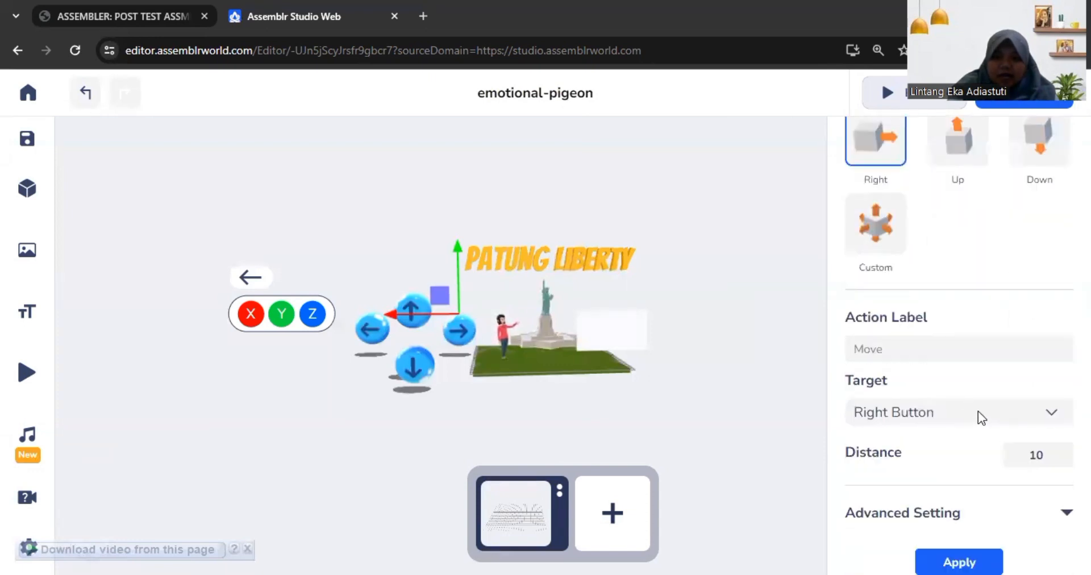
pyautogui.click(1049, 415)
pyautogui.click(1008, 470)
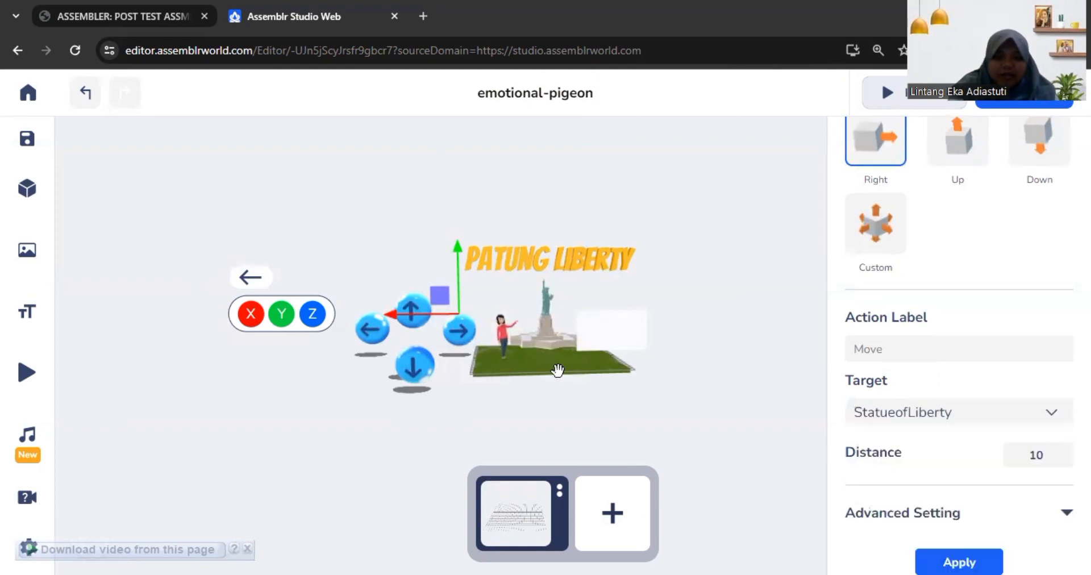
# Step: Add an on-tap Move Left interaction to the left arrow button, targeting StatueofLiberty with a distance of 10
pyautogui.click(371, 341)
pyautogui.scroll(-3, 959, 297)
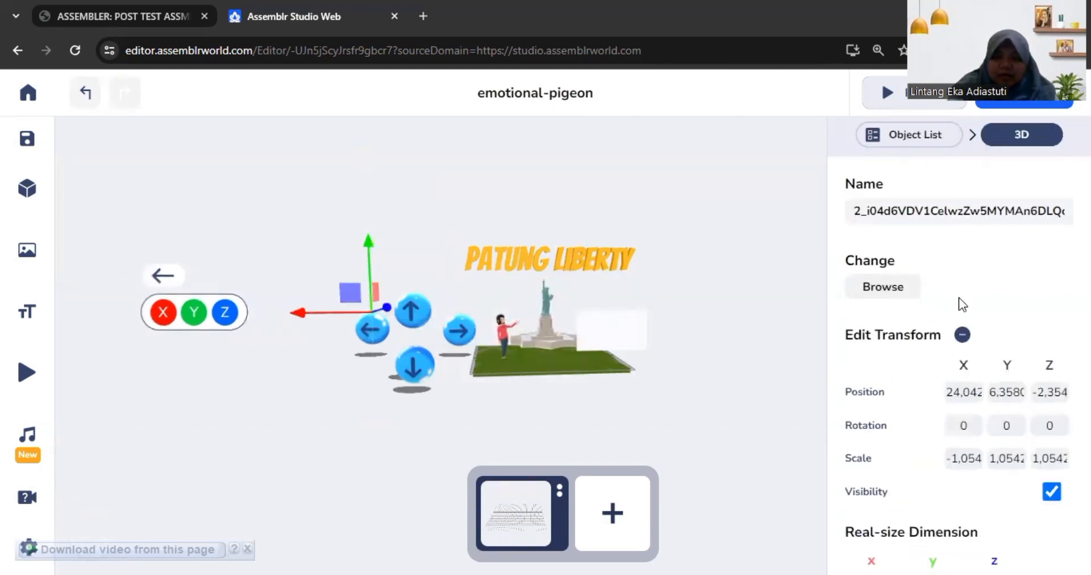
pyautogui.click(1020, 520)
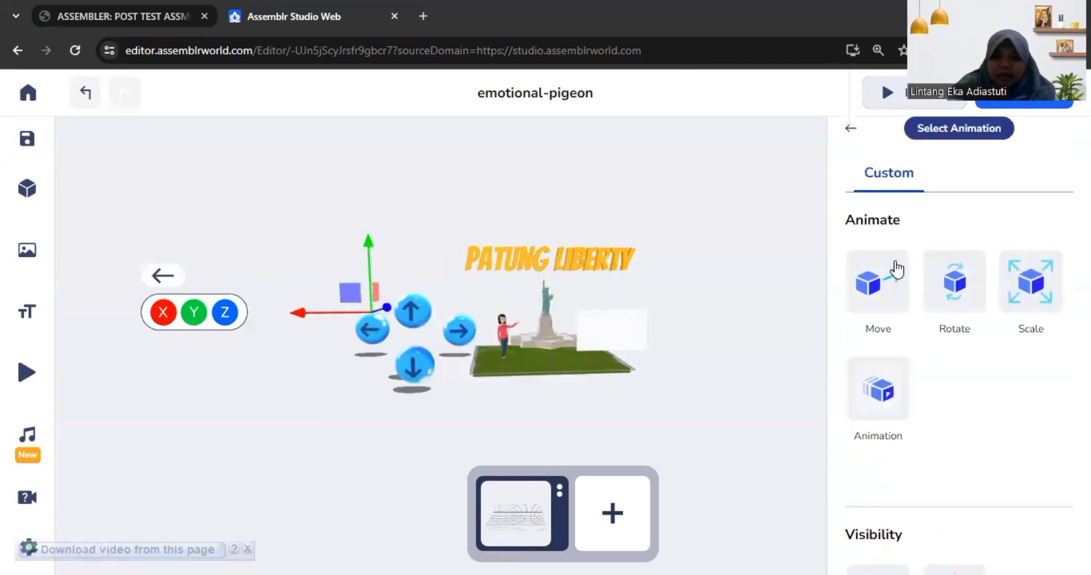
pyautogui.click(893, 271)
pyautogui.click(1055, 268)
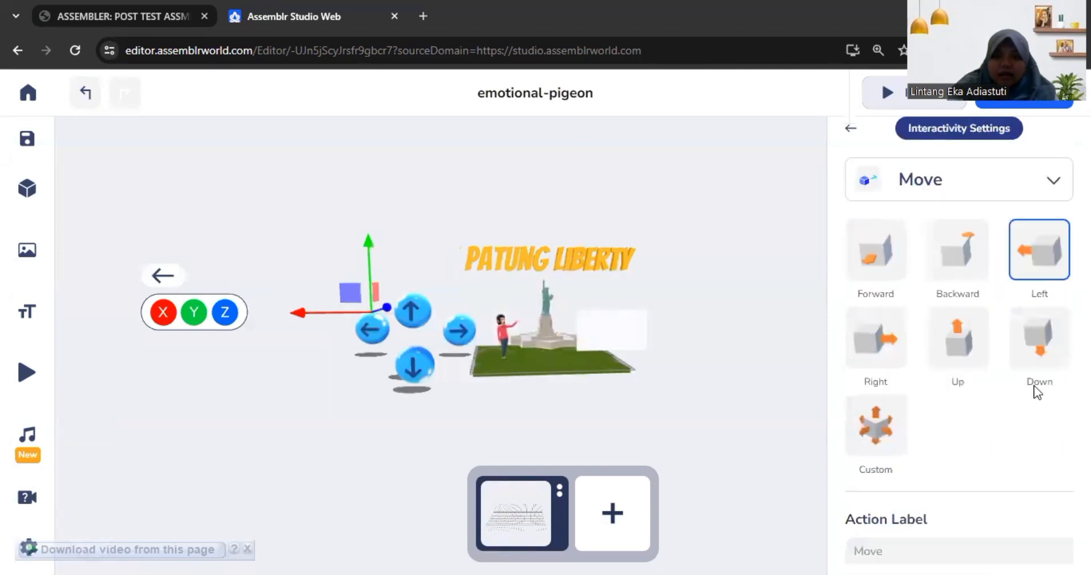
pyautogui.scroll(-3, 1035, 390)
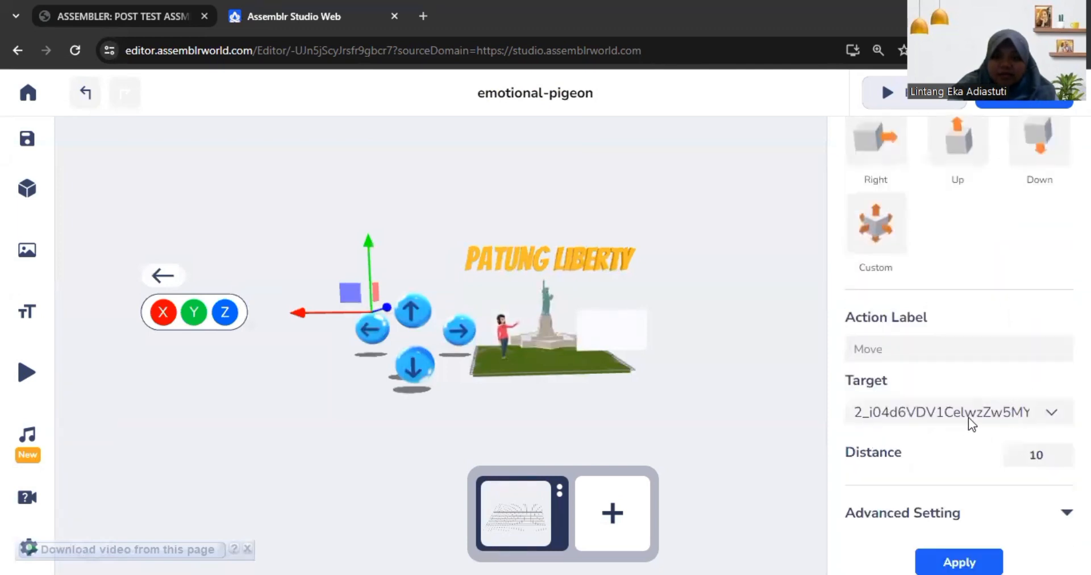
pyautogui.click(1044, 410)
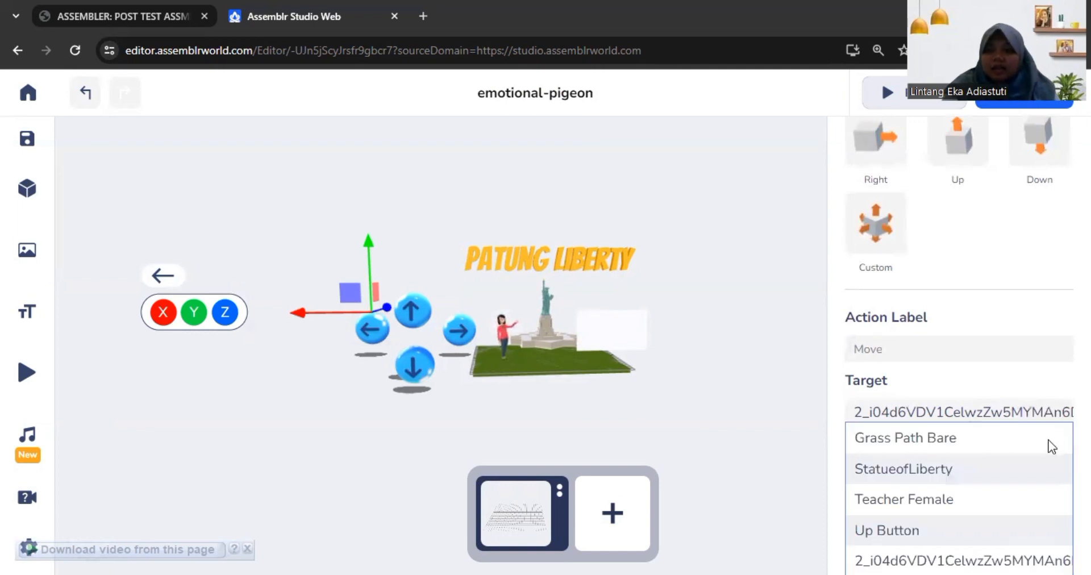
pyautogui.click(1015, 465)
pyautogui.click(983, 558)
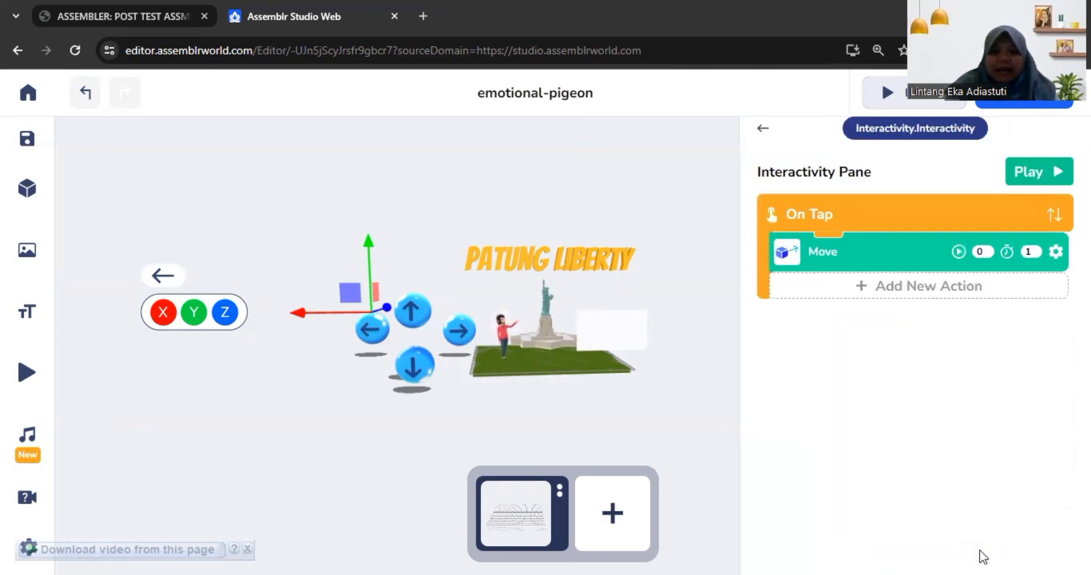
pyautogui.click(468, 331)
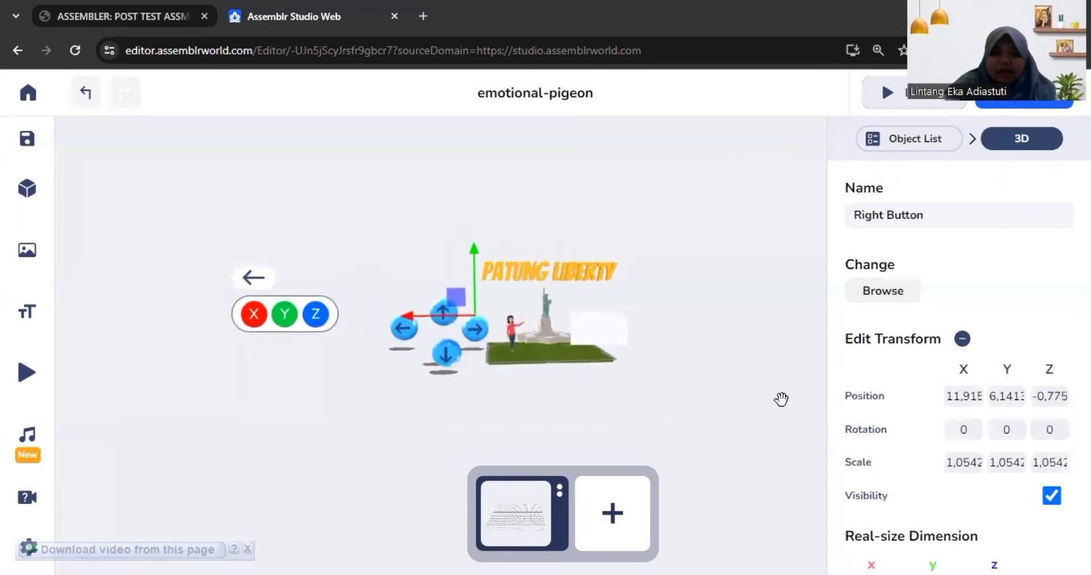
pyautogui.scroll(-3, 926, 483)
pyautogui.click(953, 532)
pyautogui.scroll(2, 898, 395)
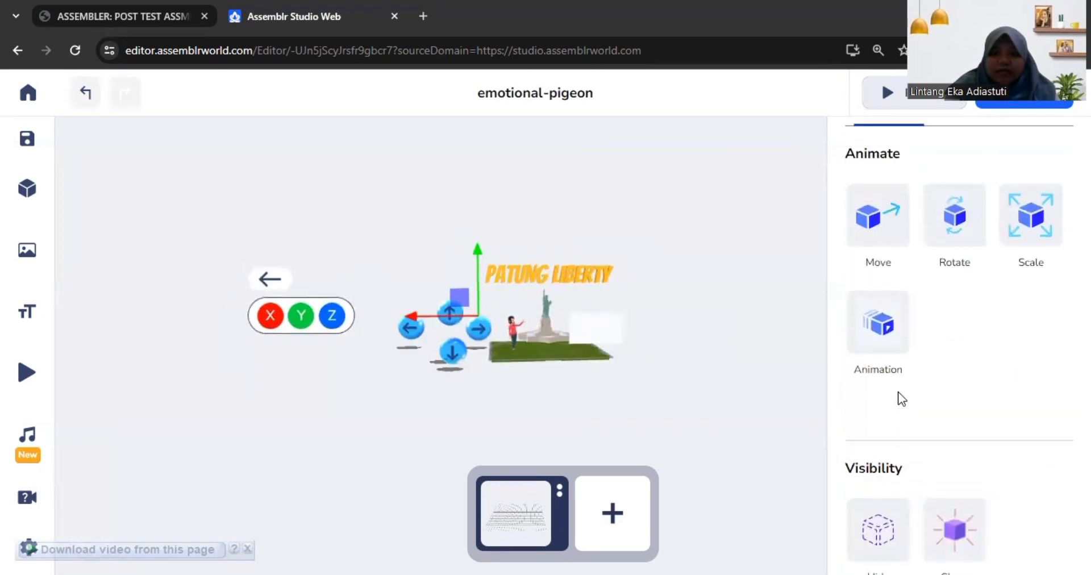
pyautogui.click(877, 287)
pyautogui.scroll(-3, 995, 405)
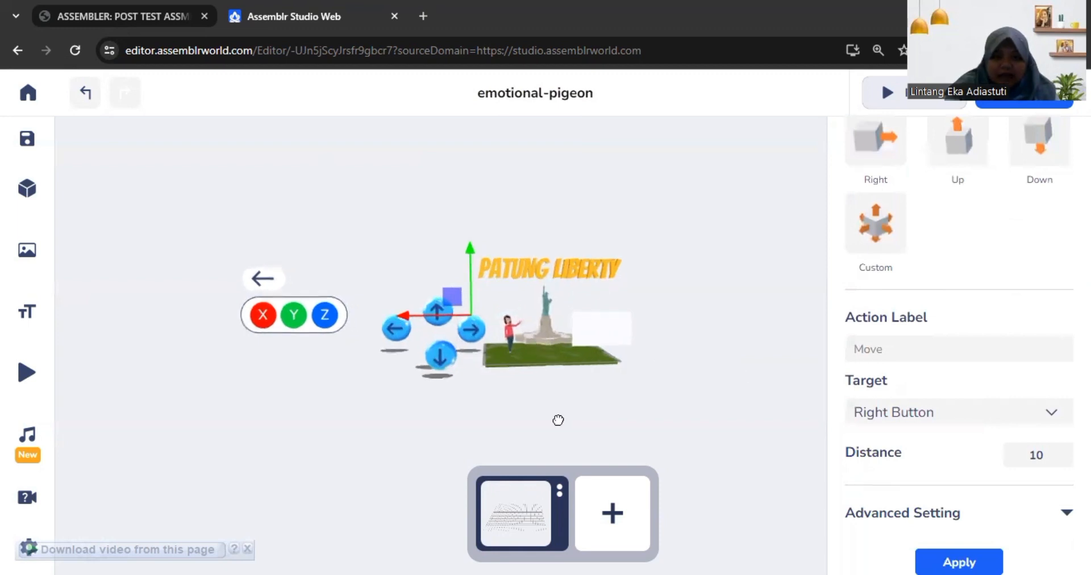
pyautogui.click(558, 419)
# Step: Add an on-tap Move Right interaction to the Right Button, with the Right Button itself as target and a distance of 10
pyautogui.click(471, 332)
pyautogui.scroll(-2, 893, 357)
pyautogui.scroll(2, 893, 357)
pyautogui.scroll(-1, 939, 420)
pyautogui.scroll(-2, 939, 424)
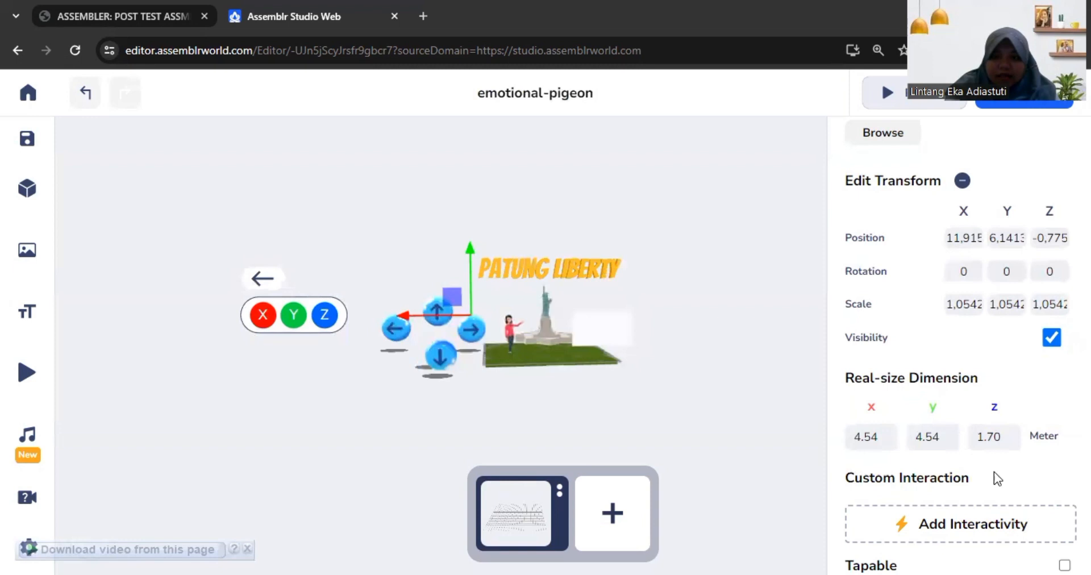
pyautogui.click(977, 523)
pyautogui.click(889, 281)
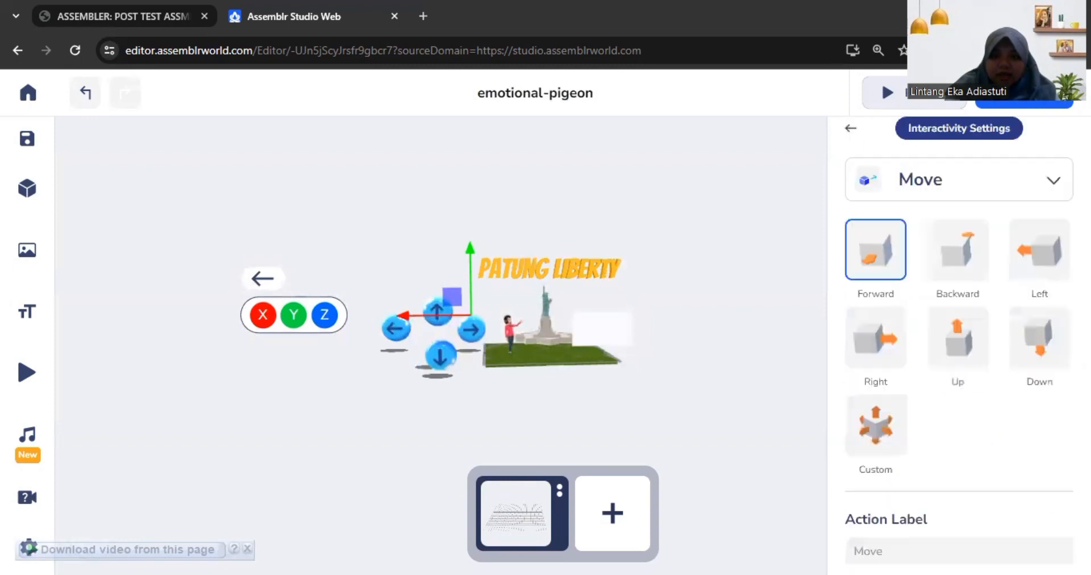
pyautogui.click(899, 322)
pyautogui.scroll(-3, 926, 357)
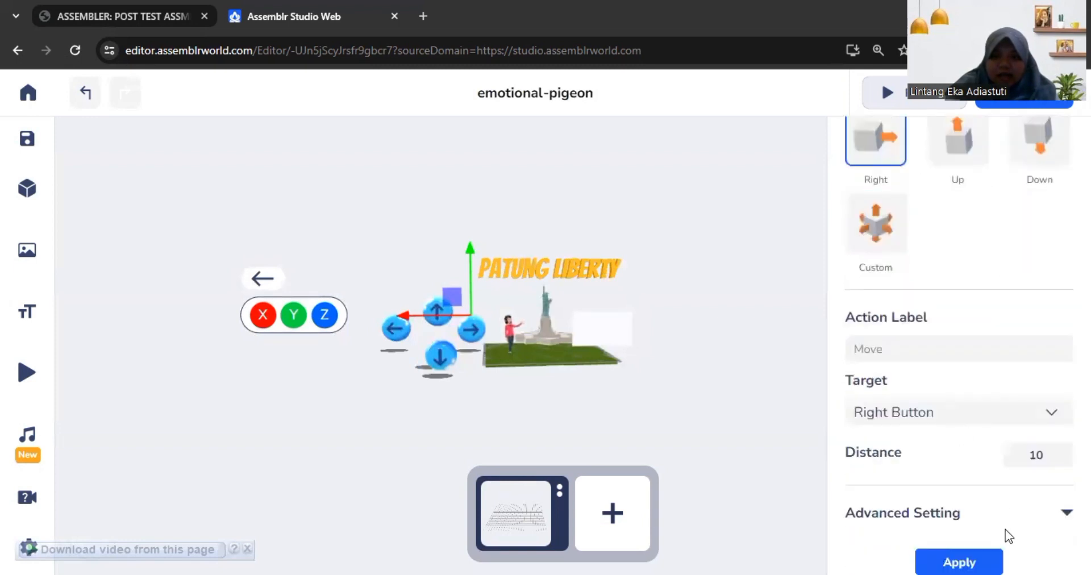
pyautogui.click(988, 559)
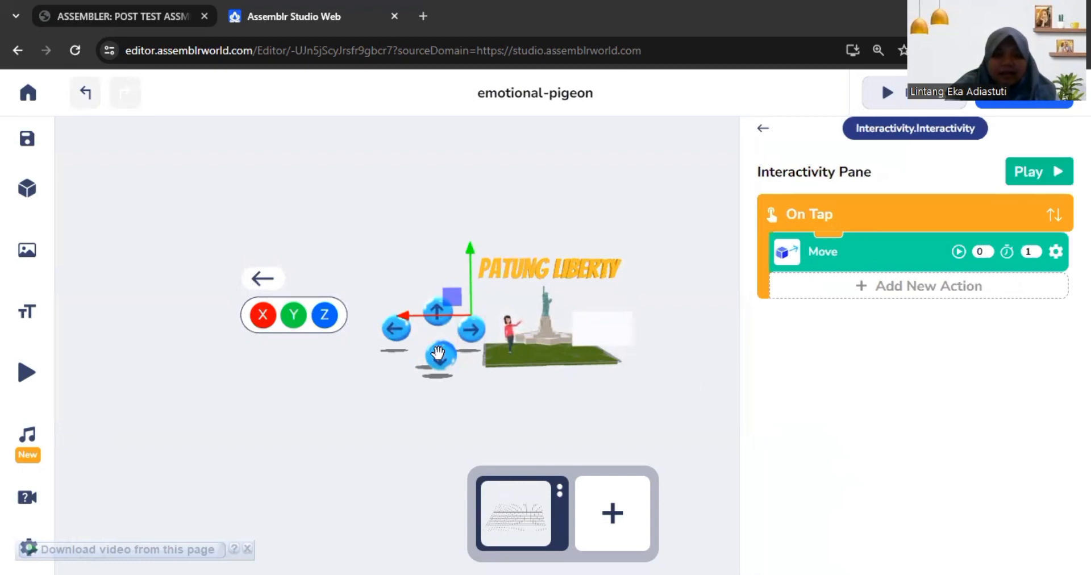
# Step: Review the properties of the down arrow button and the Up Button, and look over the scene
pyautogui.click(437, 353)
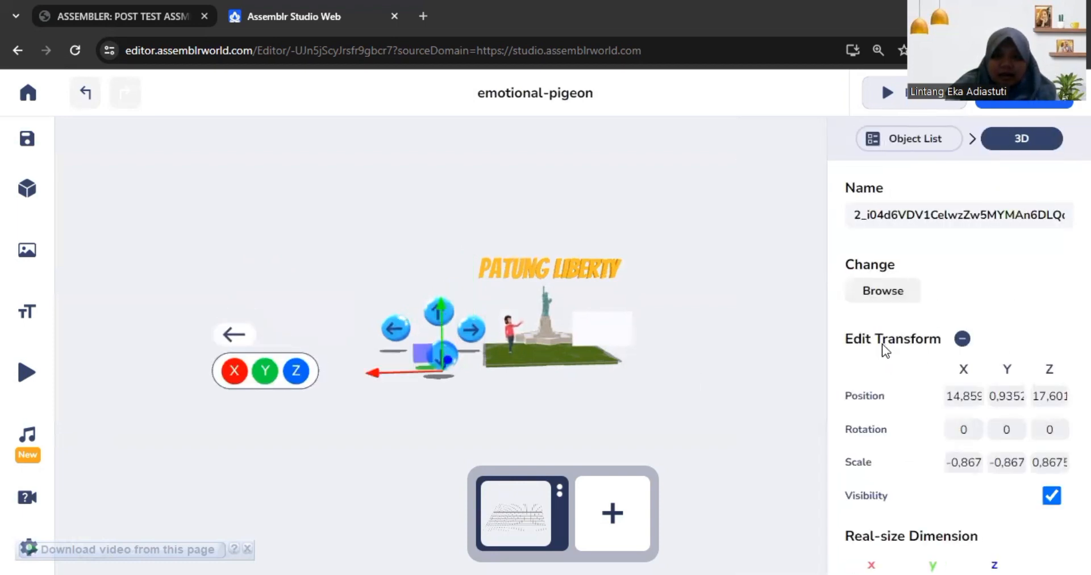
pyautogui.scroll(-3, 909, 398)
pyautogui.click(439, 310)
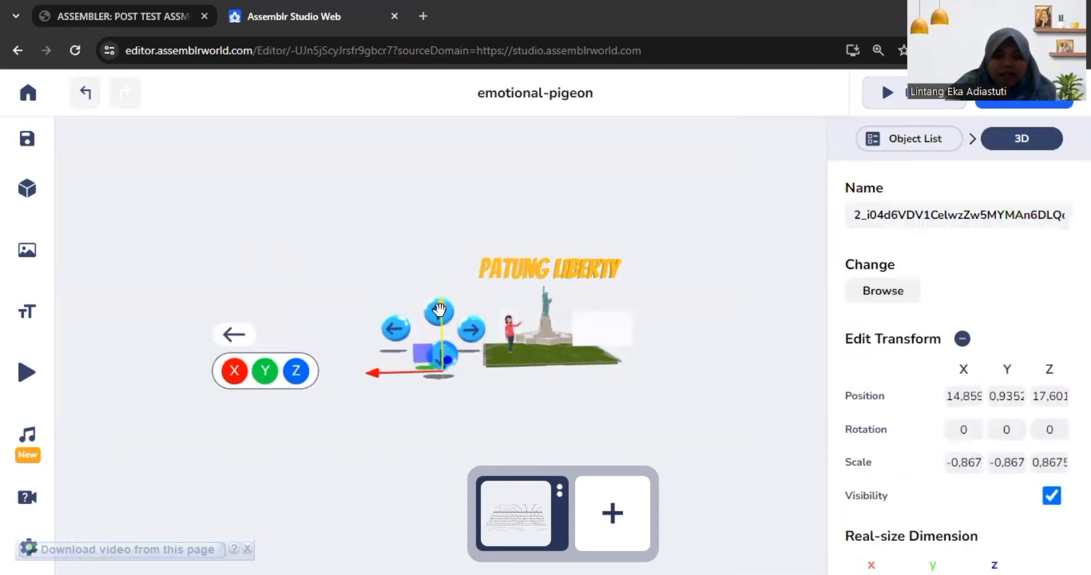
pyautogui.click(457, 295)
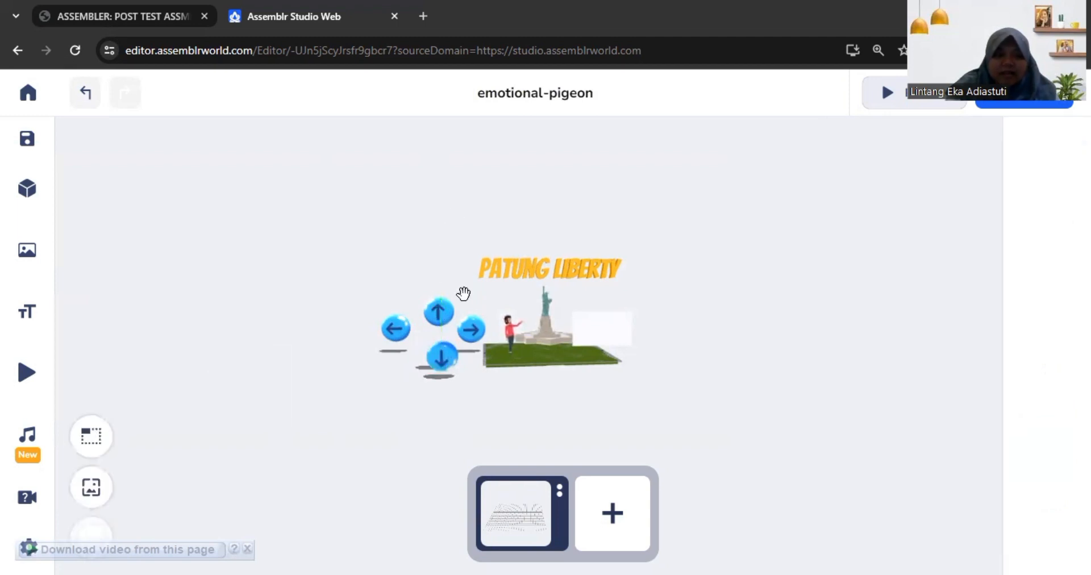
pyautogui.click(452, 299)
pyautogui.scroll(-3, 1042, 385)
pyautogui.scroll(3, 1043, 385)
pyautogui.scroll(5, 523, 373)
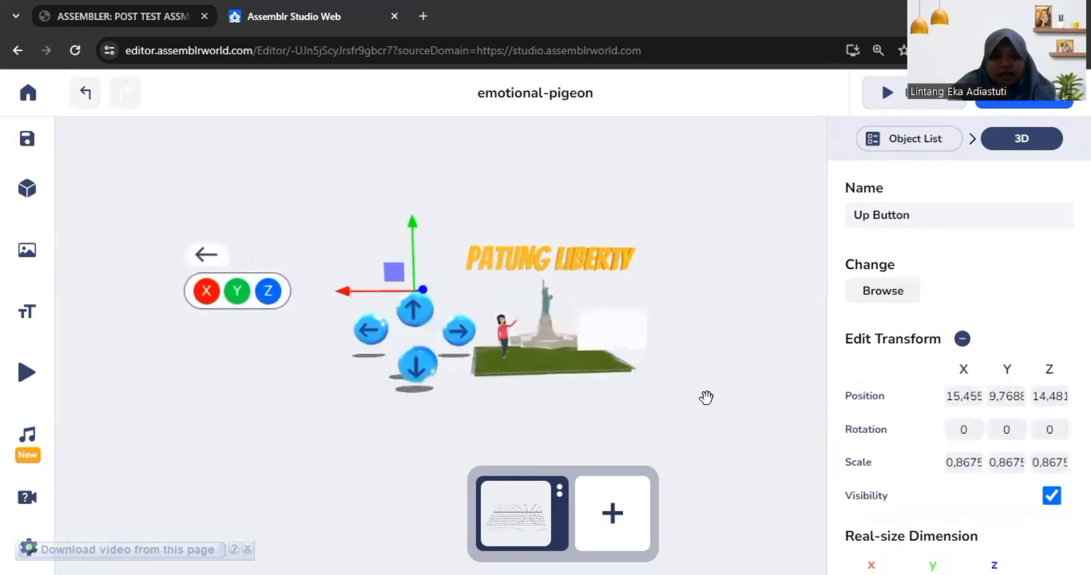
pyautogui.click(727, 380)
pyautogui.moveTo(726, 380)
pyautogui.mouseDown()
pyautogui.moveTo(674, 380)
pyautogui.moveTo(721, 375)
pyautogui.mouseUp()
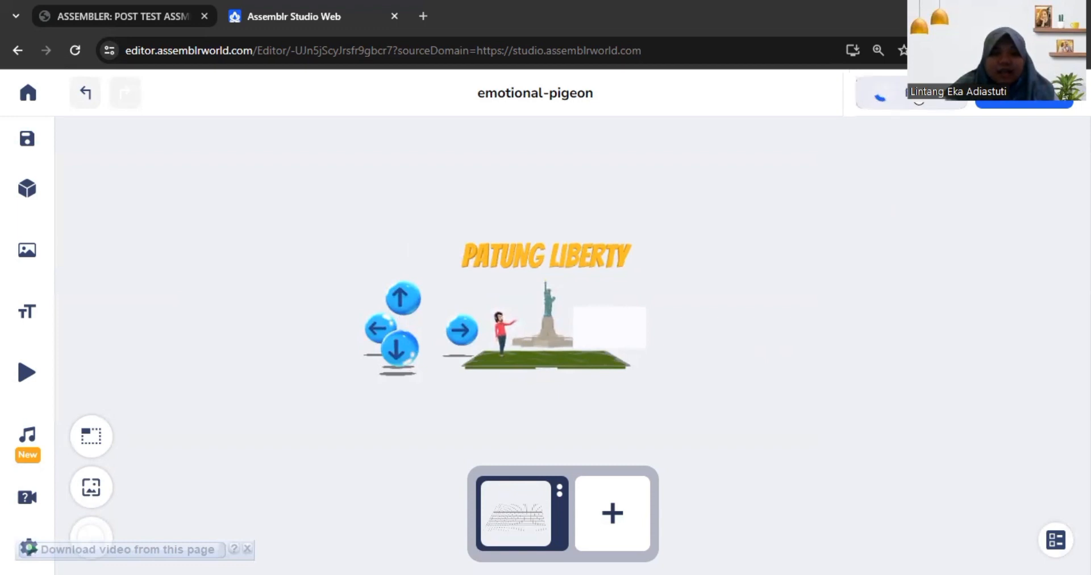
# Step: Preview scene-1 and test the movements triggered by the up, down, right and left arrow buttons
pyautogui.click(885, 92)
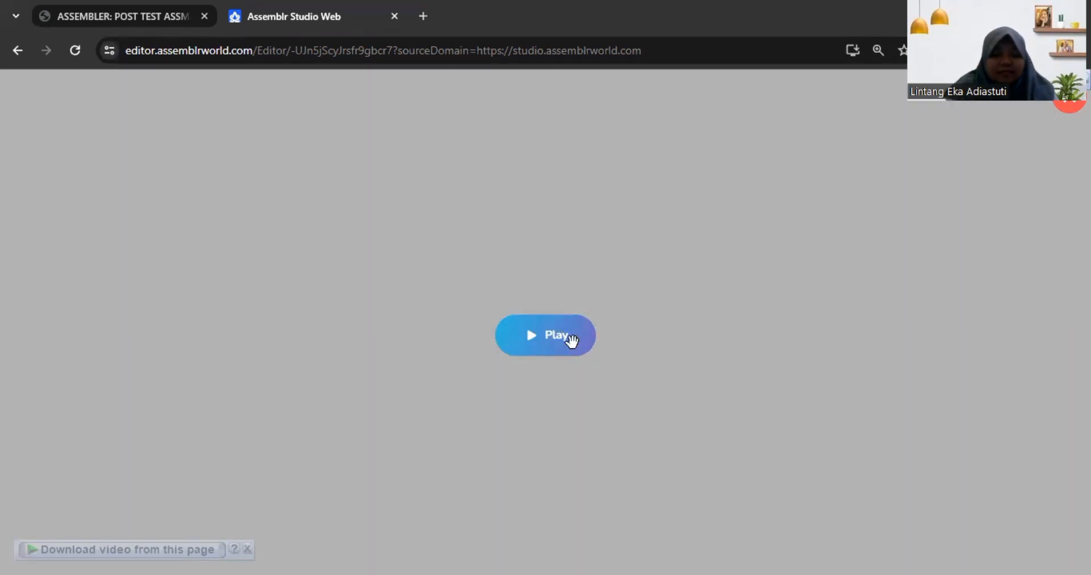
pyautogui.click(571, 341)
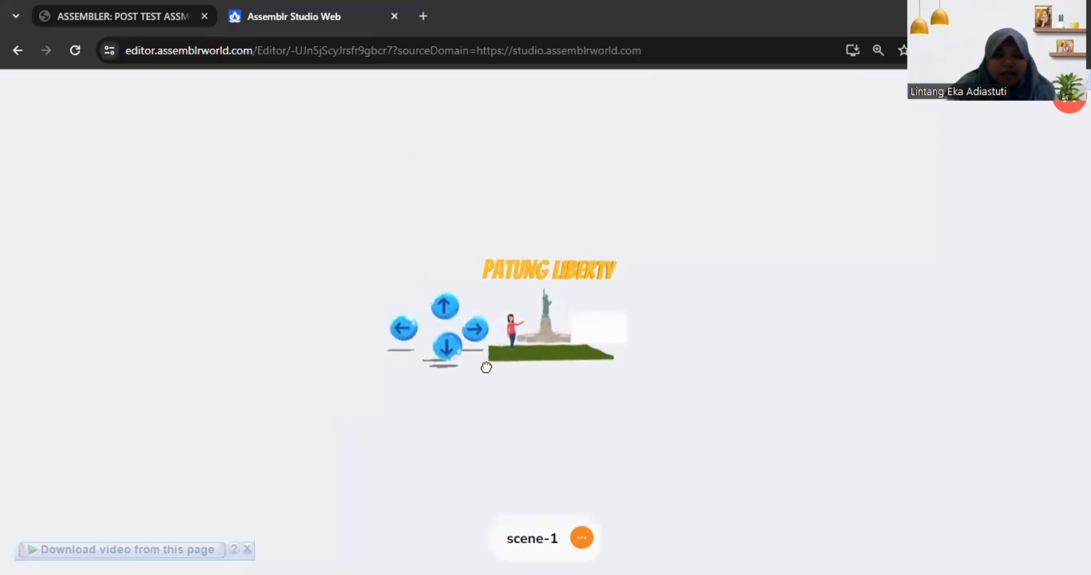
pyautogui.click(449, 303)
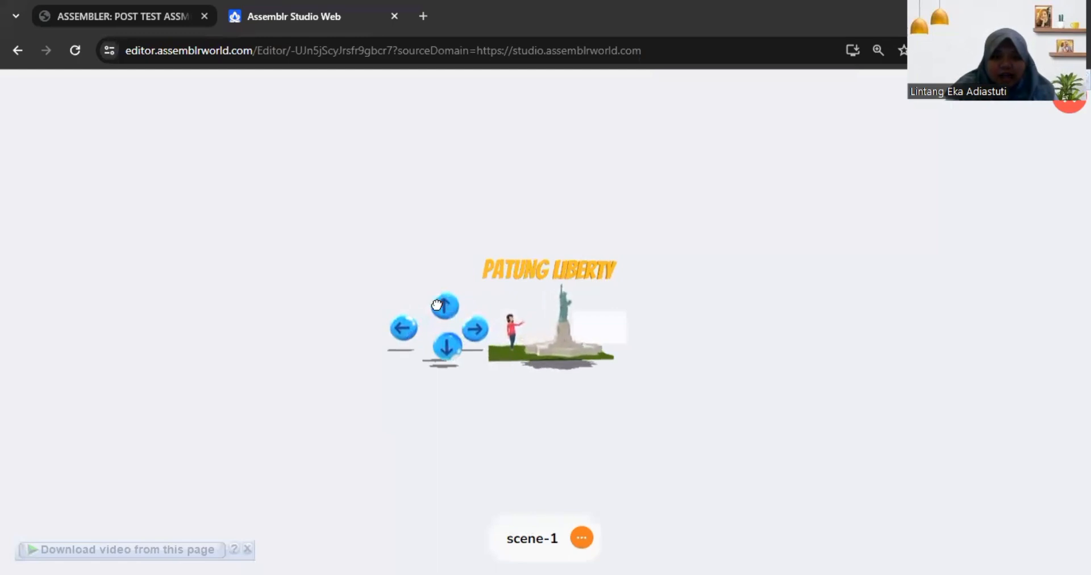
pyautogui.click(447, 353)
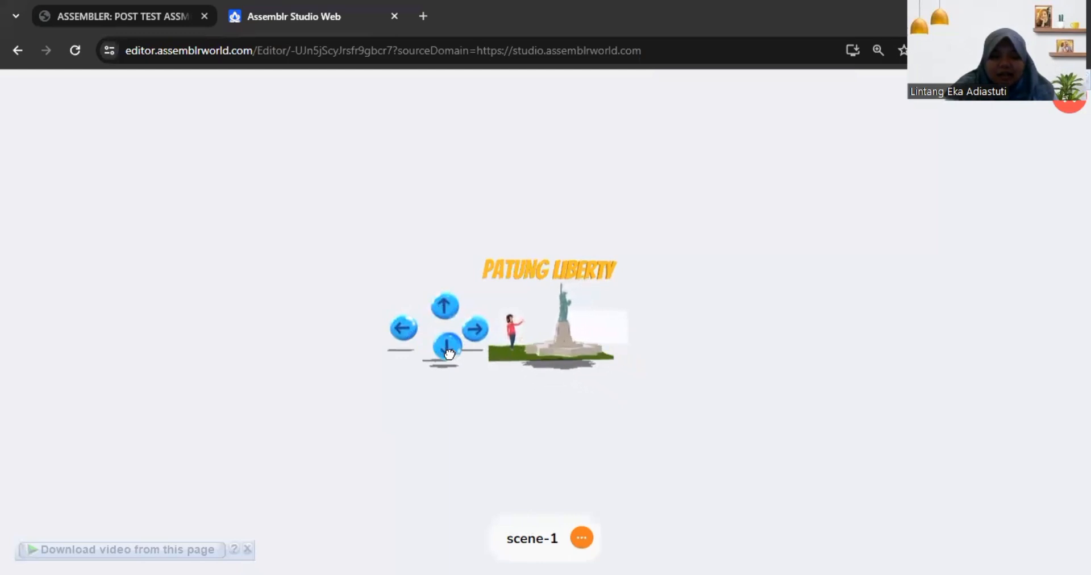
pyautogui.moveTo(584, 358); pyautogui.dragTo(572, 358)
pyautogui.click(426, 304)
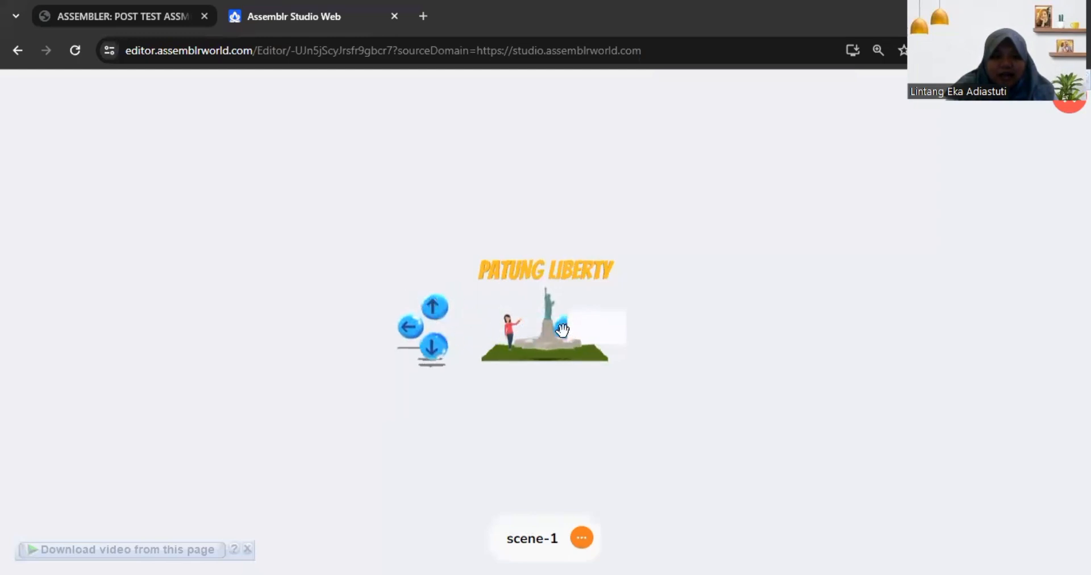
pyautogui.click(402, 329)
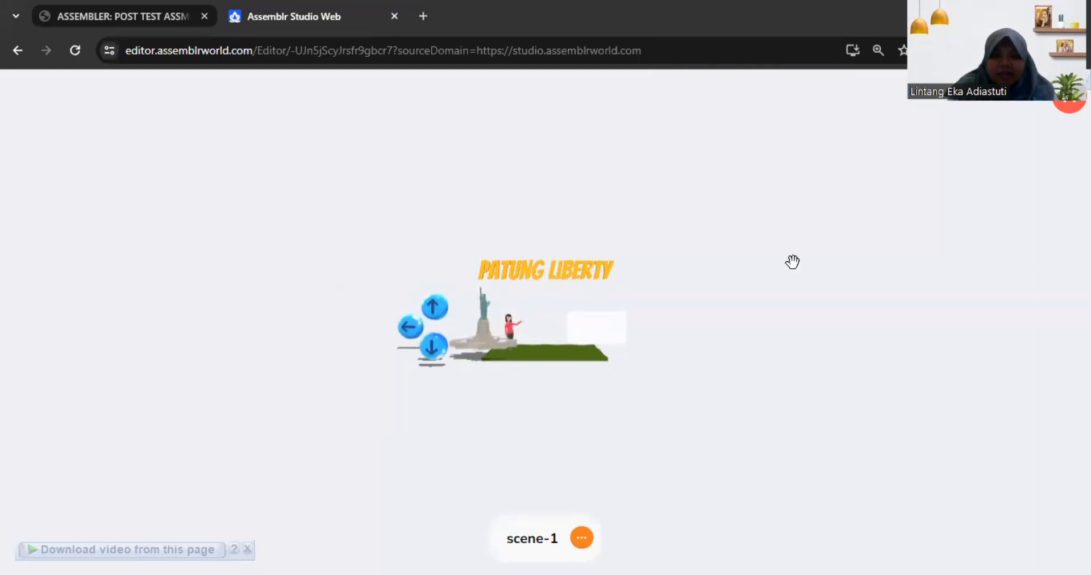
# Step: Exit the preview and change the target of the Right Button's Move action to StatueofLiberty
pyautogui.click(1068, 100)
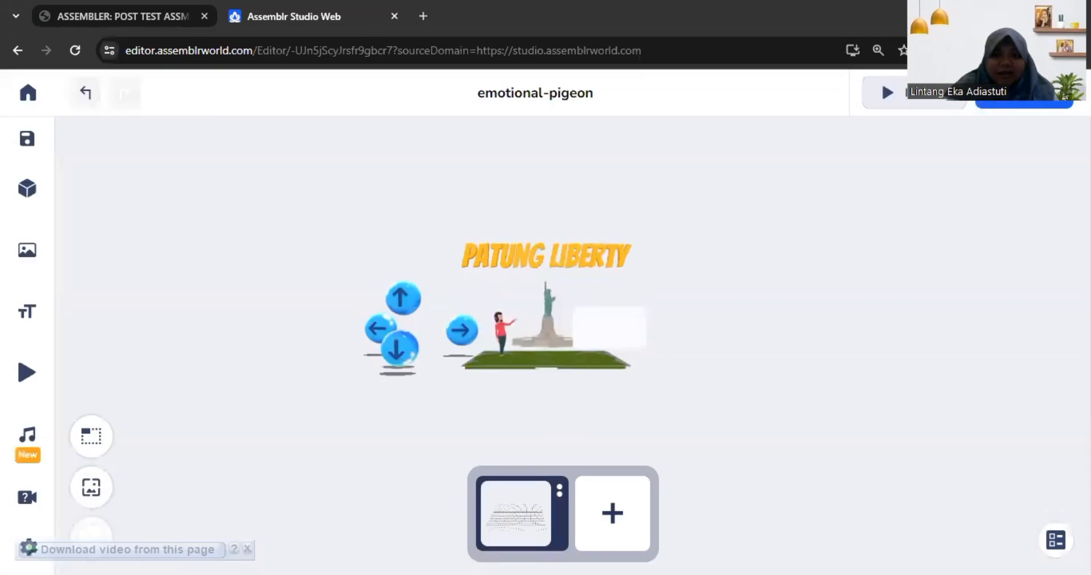
pyautogui.click(456, 330)
pyautogui.scroll(-3, 919, 361)
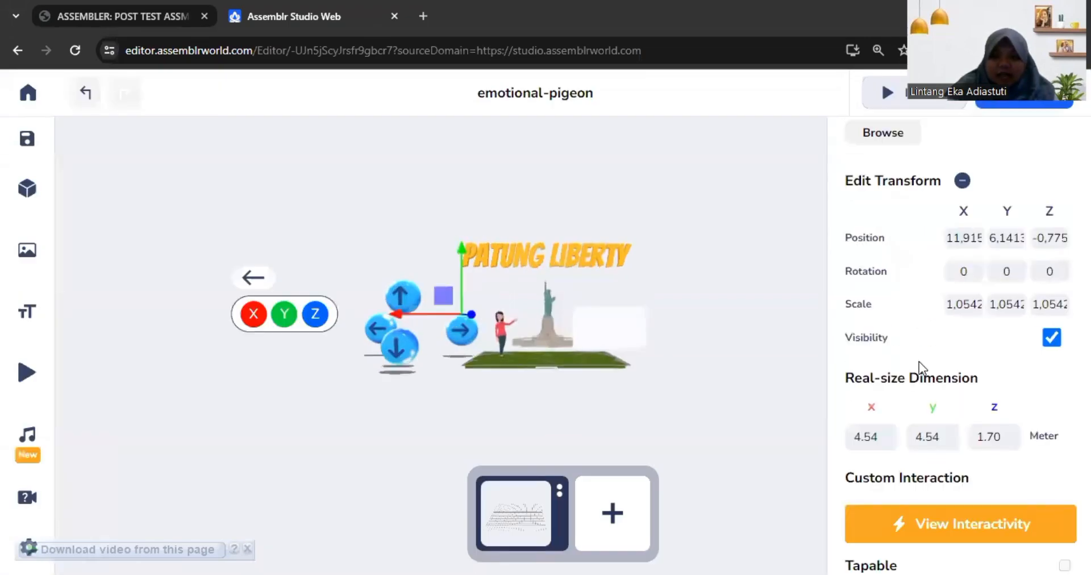
pyautogui.click(989, 523)
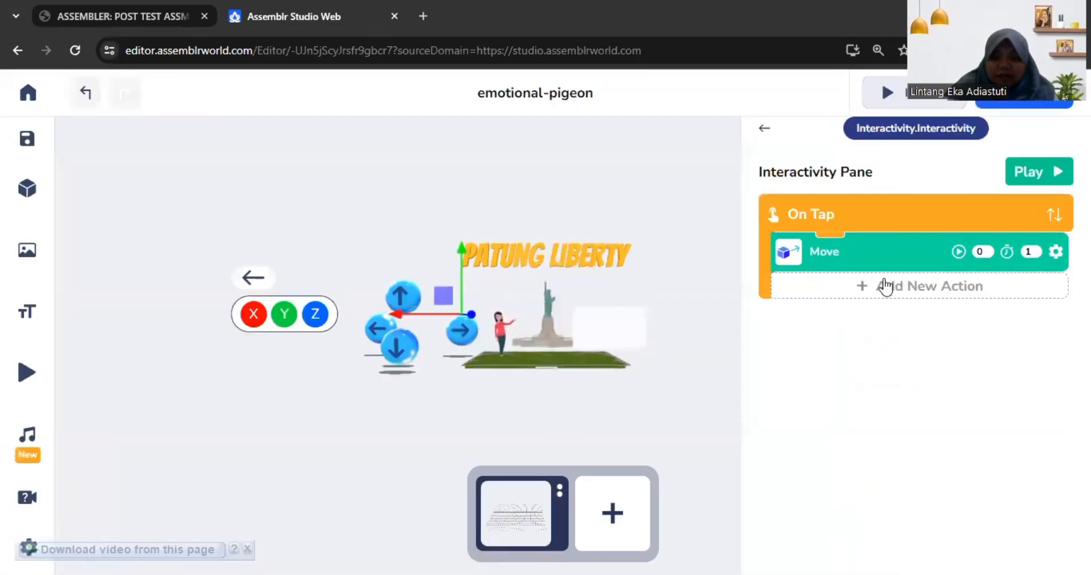
pyautogui.click(1055, 252)
pyautogui.scroll(-4, 921, 398)
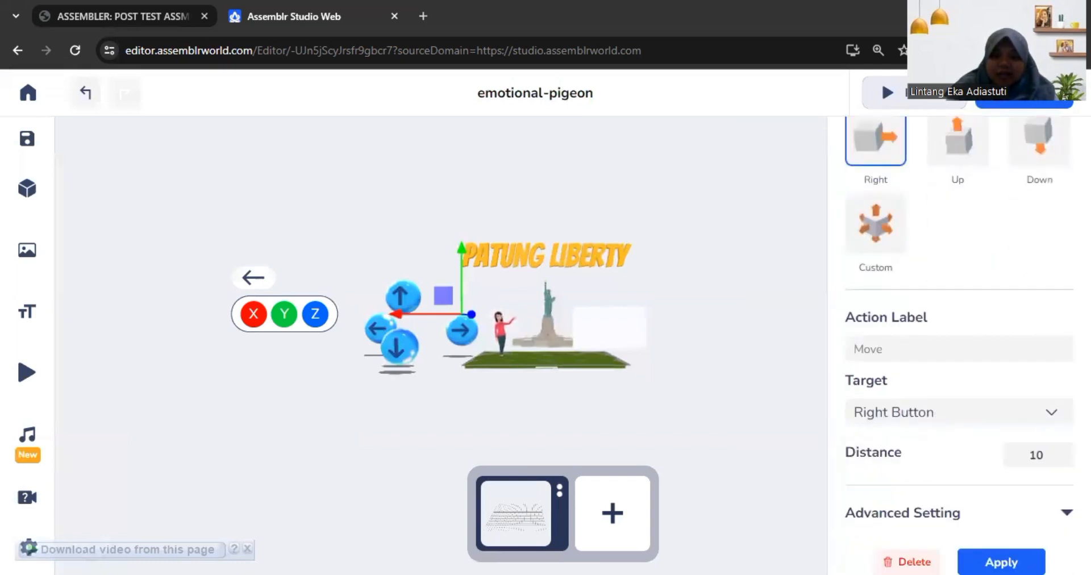
pyautogui.click(1052, 413)
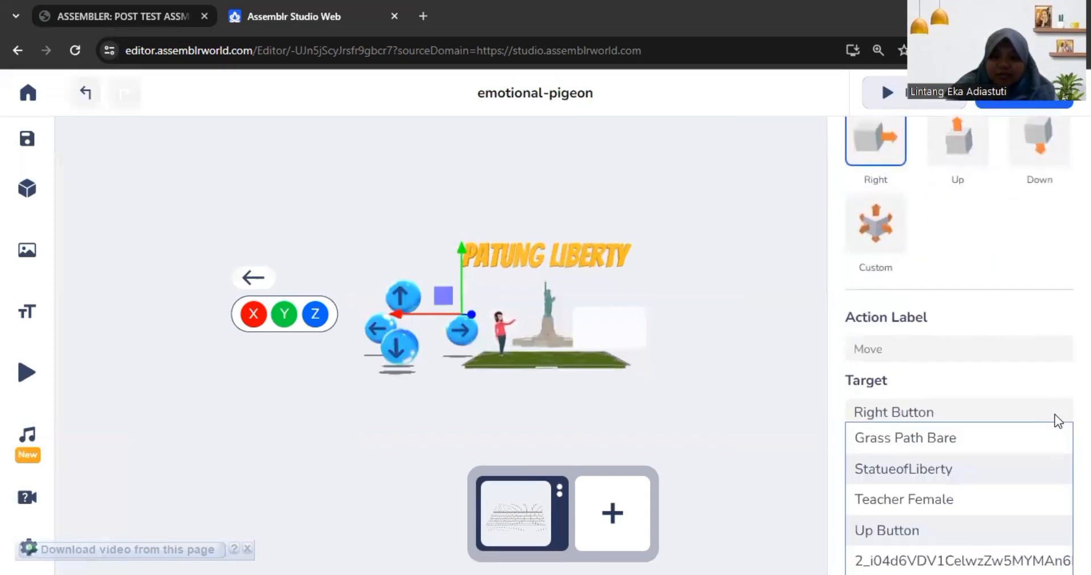
pyautogui.click(975, 478)
pyautogui.click(1032, 558)
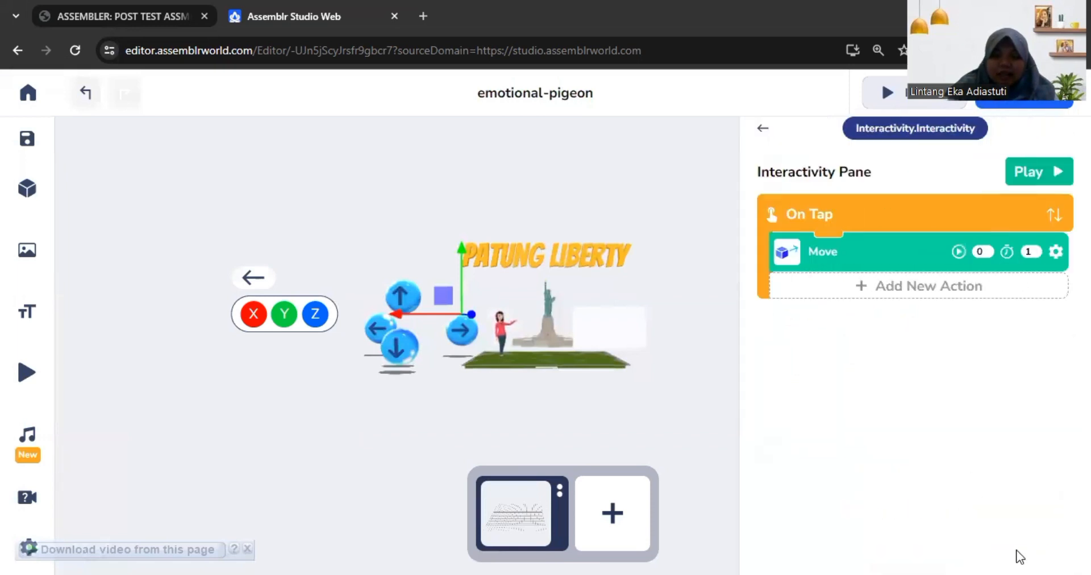
pyautogui.click(680, 394)
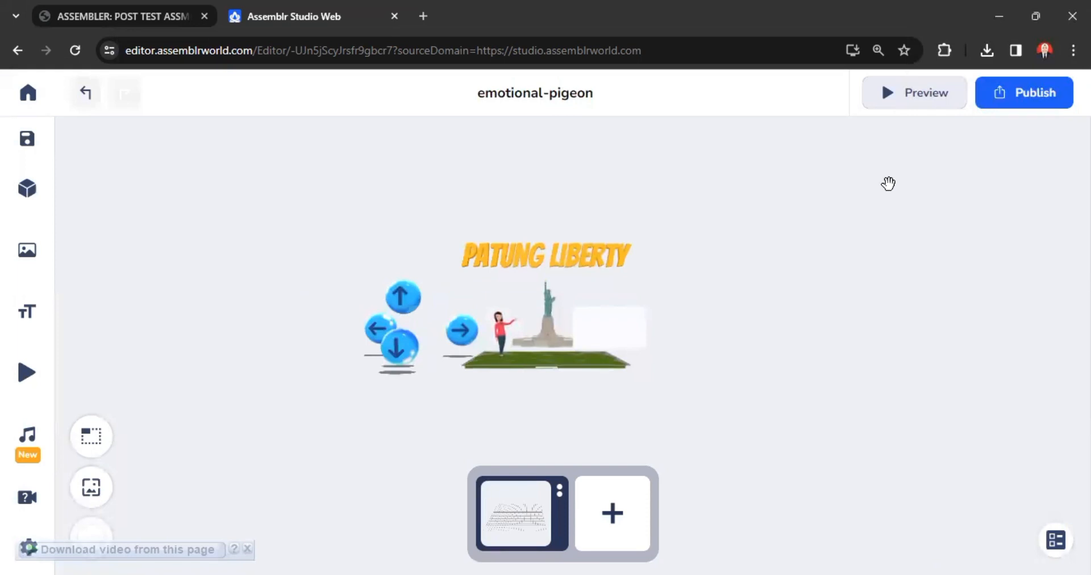
# Step: Preview scene-1 again and test the statue movements triggered by the arrow buttons
pyautogui.click(914, 93)
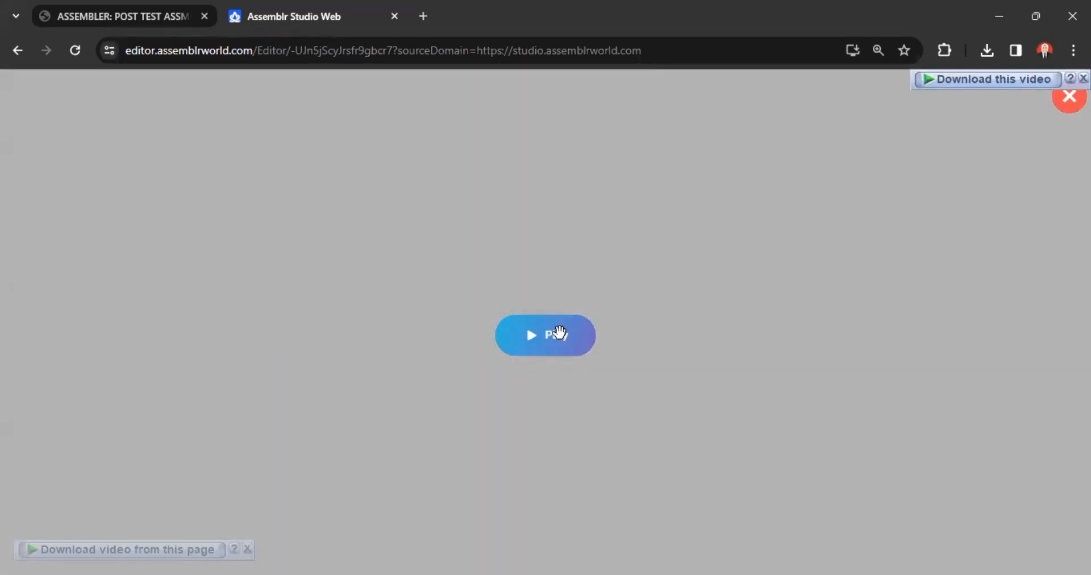
pyautogui.click(559, 333)
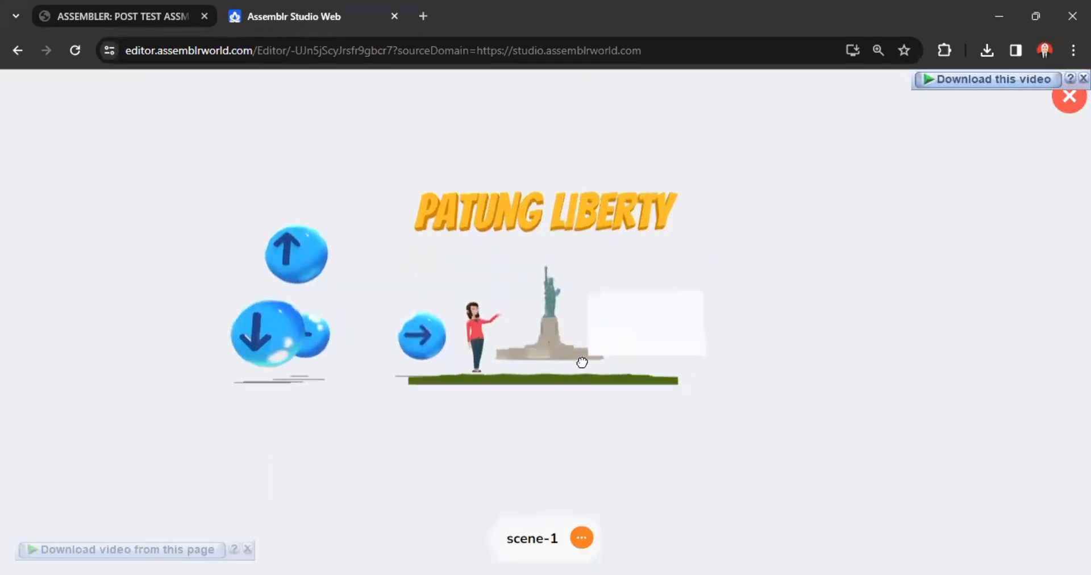
pyautogui.click(408, 341)
pyautogui.click(288, 335)
pyautogui.click(299, 299)
pyautogui.click(284, 404)
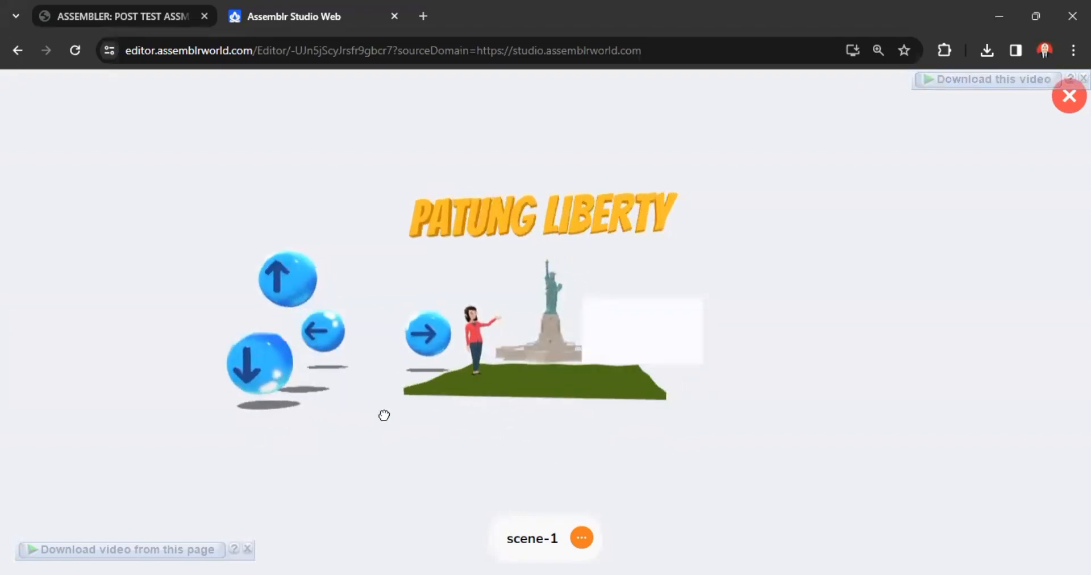
# Step: Examine the previewed Statue of Liberty scene at closer and wider views, and leave the preview
pyautogui.scroll(5, 660, 335)
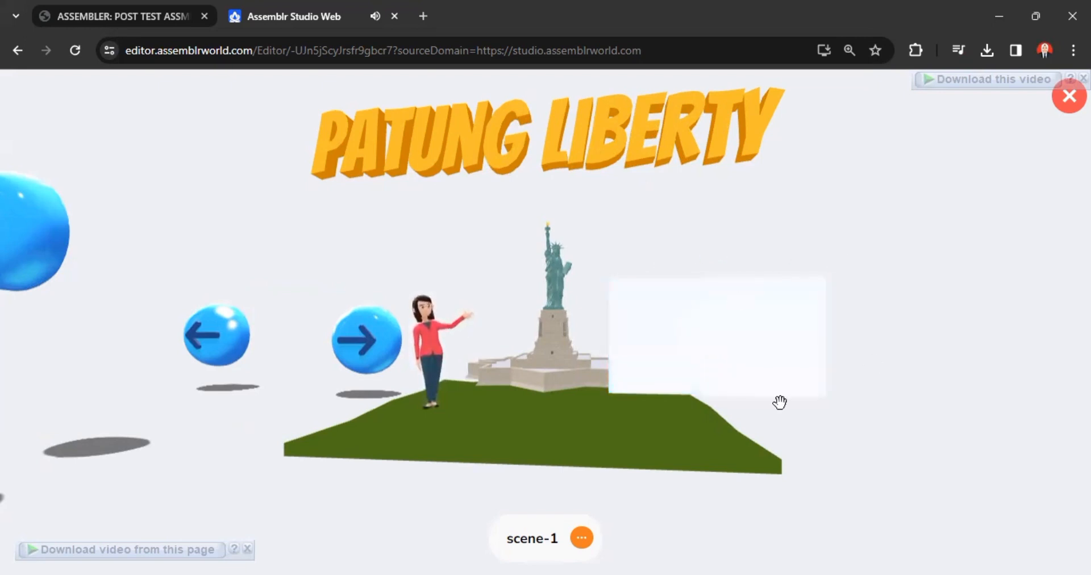
pyautogui.scroll(-3, 606, 361)
pyautogui.scroll(5, 546, 369)
pyautogui.moveTo(338, 414)
pyautogui.mouseDown()
pyautogui.moveTo(389, 423)
pyautogui.moveTo(351, 401)
pyautogui.moveTo(349, 428)
pyautogui.mouseUp()
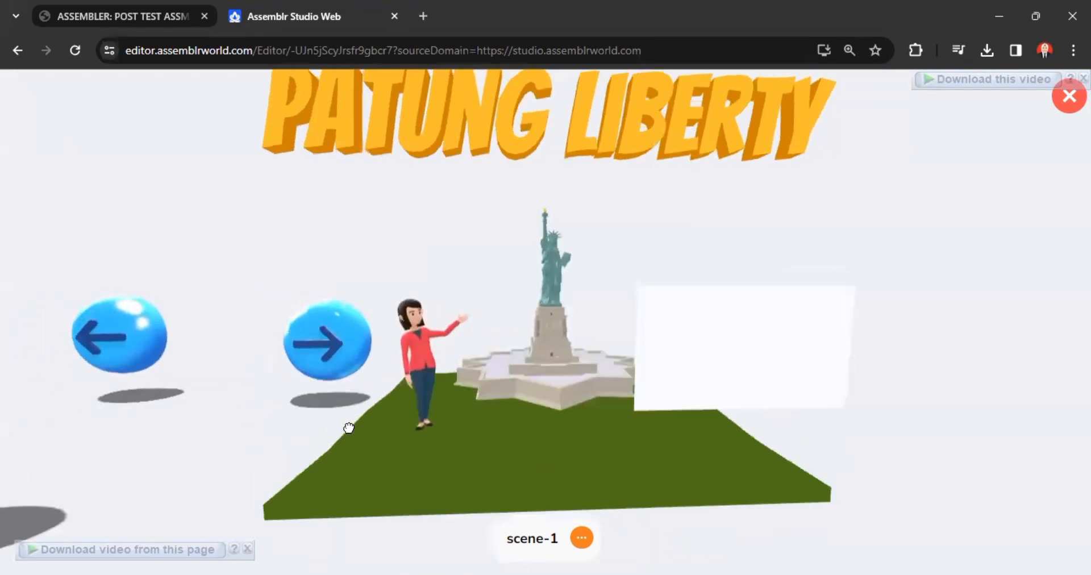
pyautogui.scroll(-3, 553, 363)
pyautogui.scroll(-2, 553, 364)
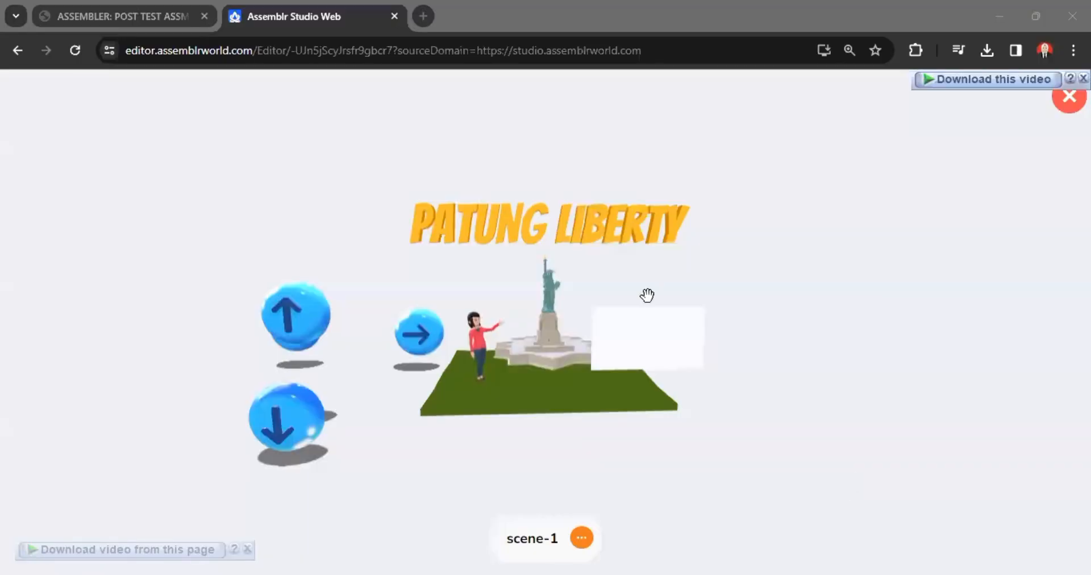
pyautogui.moveTo(744, 292)
pyautogui.mouseDown()
pyautogui.moveTo(718, 331)
pyautogui.moveTo(745, 304)
pyautogui.mouseUp()
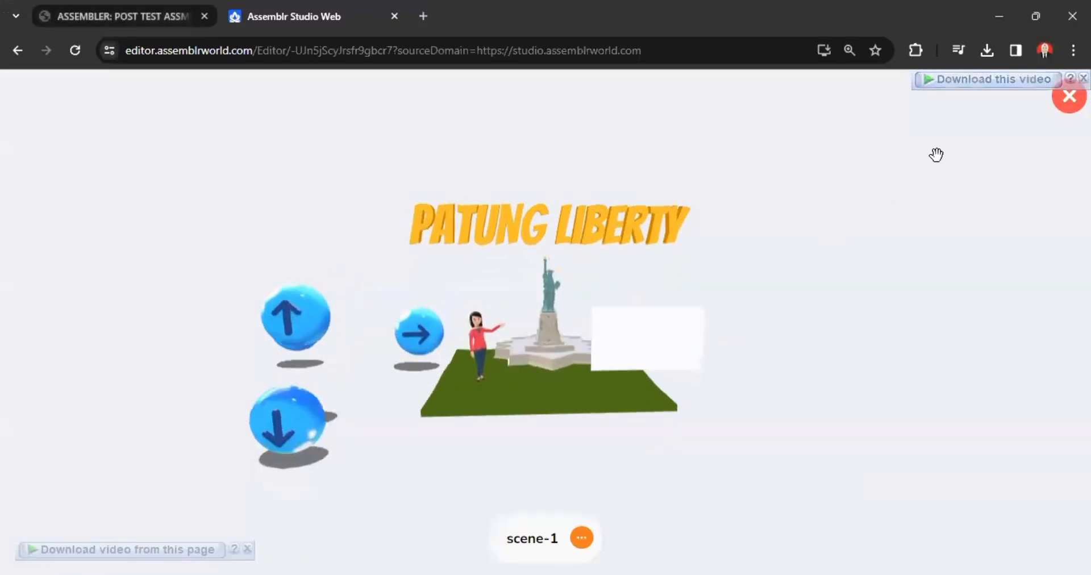
pyautogui.click(1054, 104)
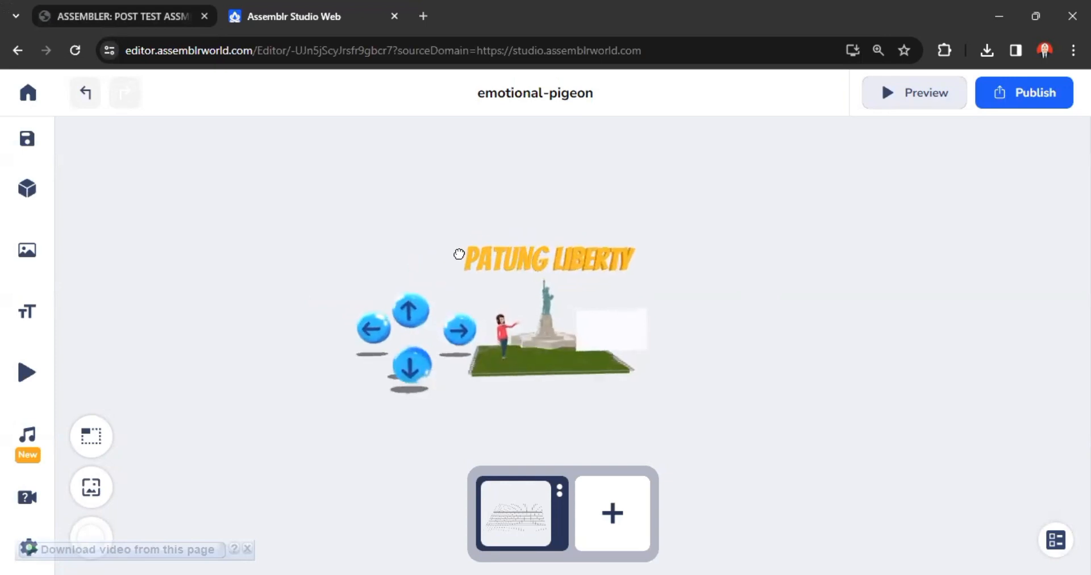
# Step: Start publishing the project with a captured scene image and the title "Belajar mengenal patung liberty"
pyautogui.click(1059, 103)
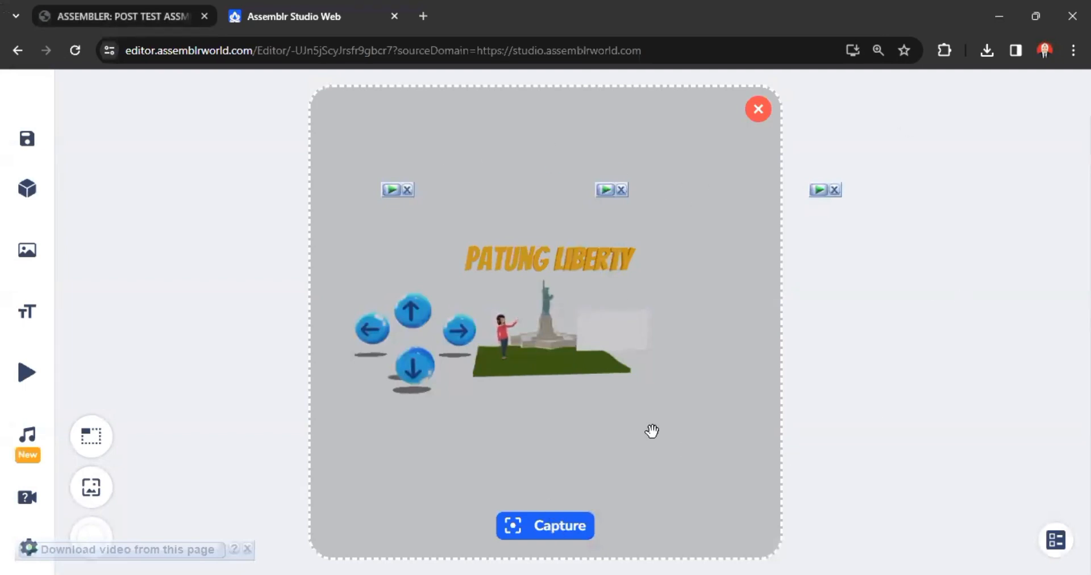
pyautogui.click(572, 525)
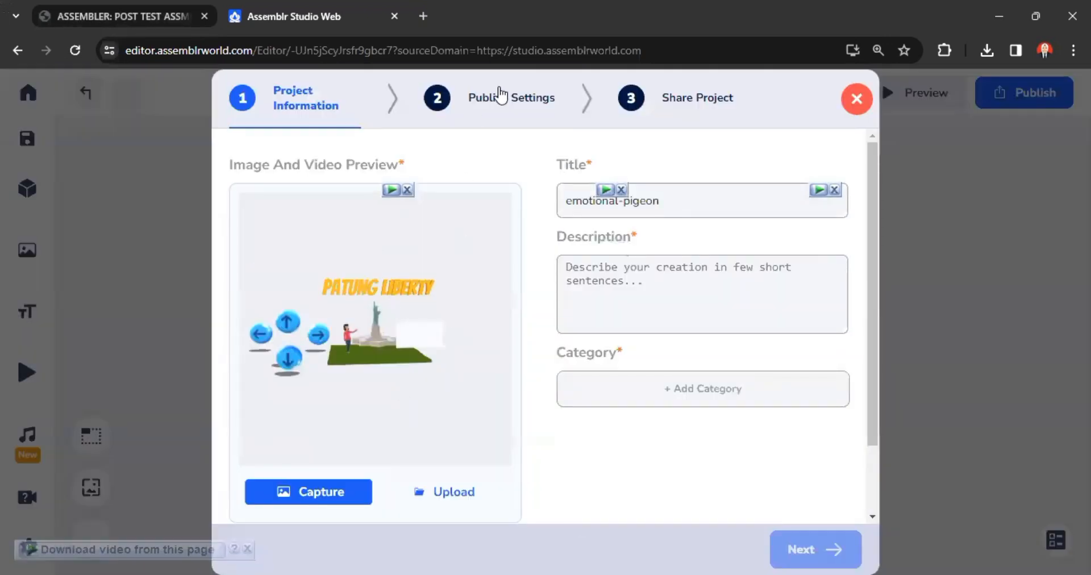
pyautogui.click(751, 196)
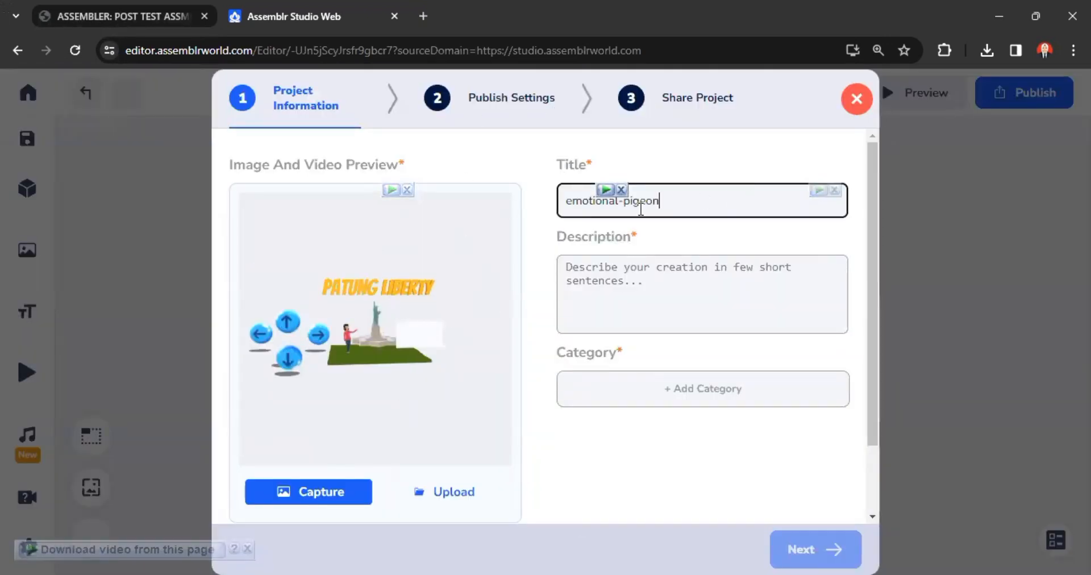
pyautogui.hotkey('ctrl', 'a')
pyautogui.press('BackSpace')
pyautogui.write('Belajar mengenal patung l')
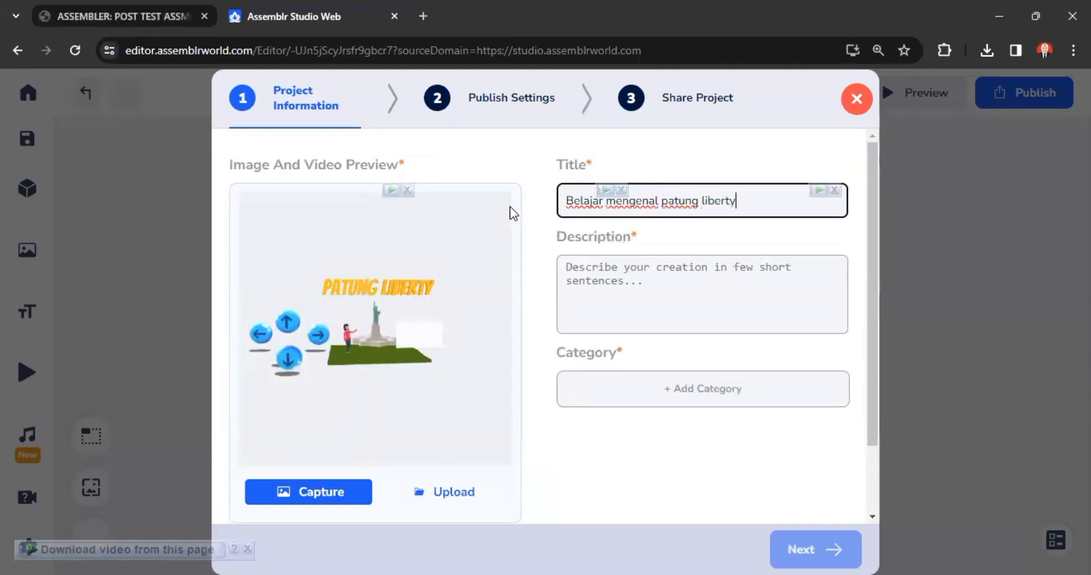
# Step: Enter the project description "Materi mengenai patung liberty", reusing the wording from the title
pyautogui.click(681, 332)
pyautogui.write('Materi')
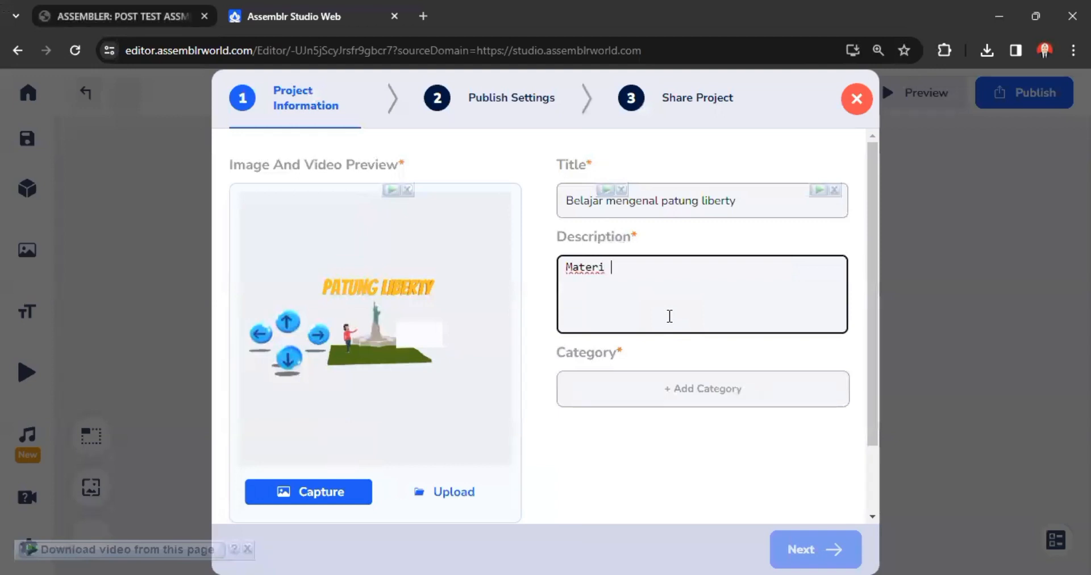
pyautogui.moveTo(735, 202); pyautogui.dragTo(610, 192)
pyautogui.hotkey('ctrl', 'c')
pyautogui.click(659, 295)
pyautogui.hotkey('ctrl', 'v')
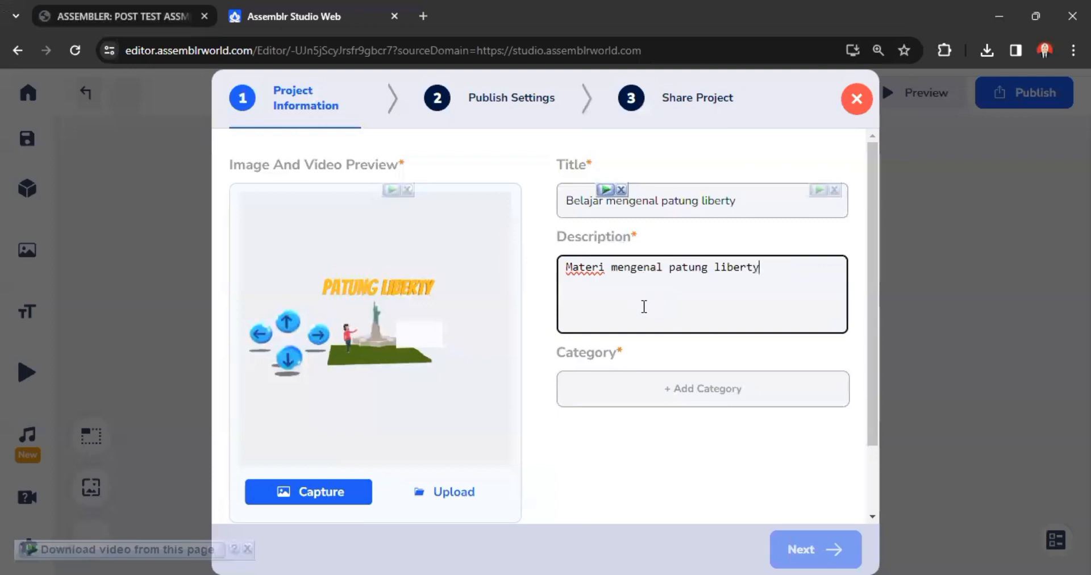
pyautogui.click(665, 274)
# Step: Assign the Architecture category to the project and continue to the publish settings
pyautogui.click(762, 388)
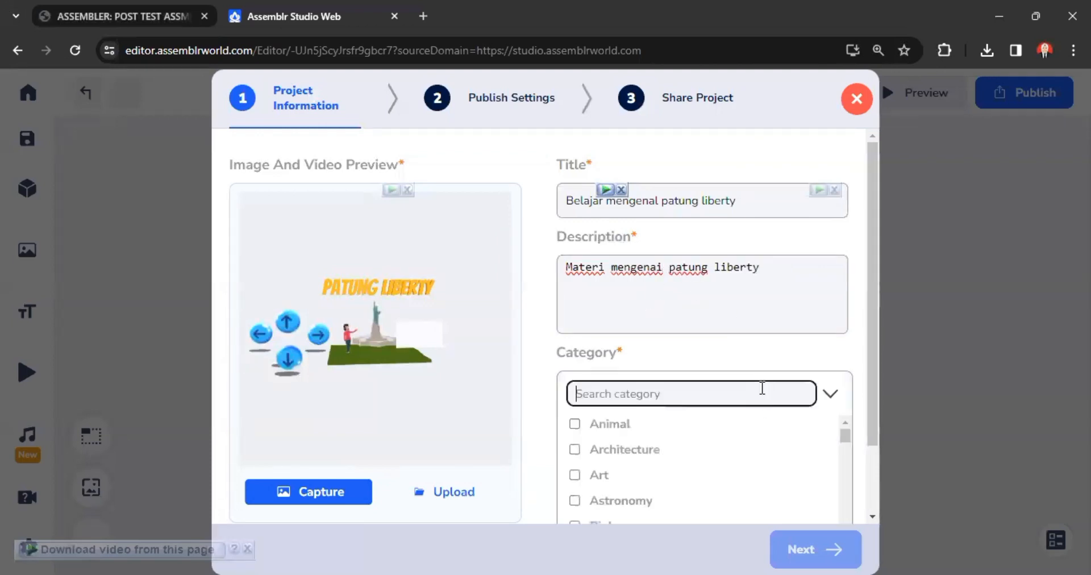
pyautogui.scroll(-2, 674, 455)
pyautogui.scroll(2, 616, 458)
pyautogui.click(615, 458)
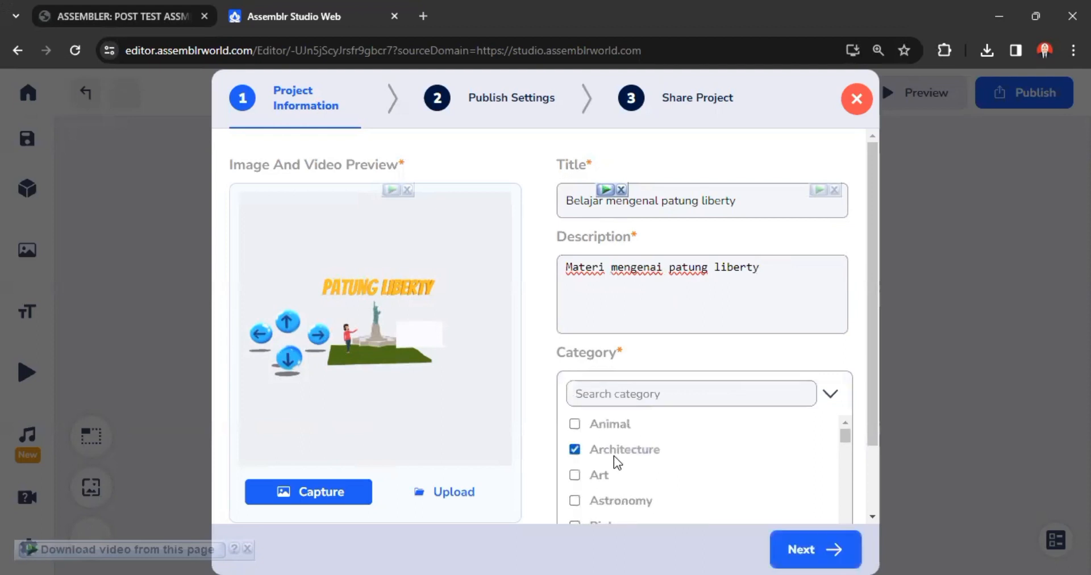
pyautogui.click(830, 550)
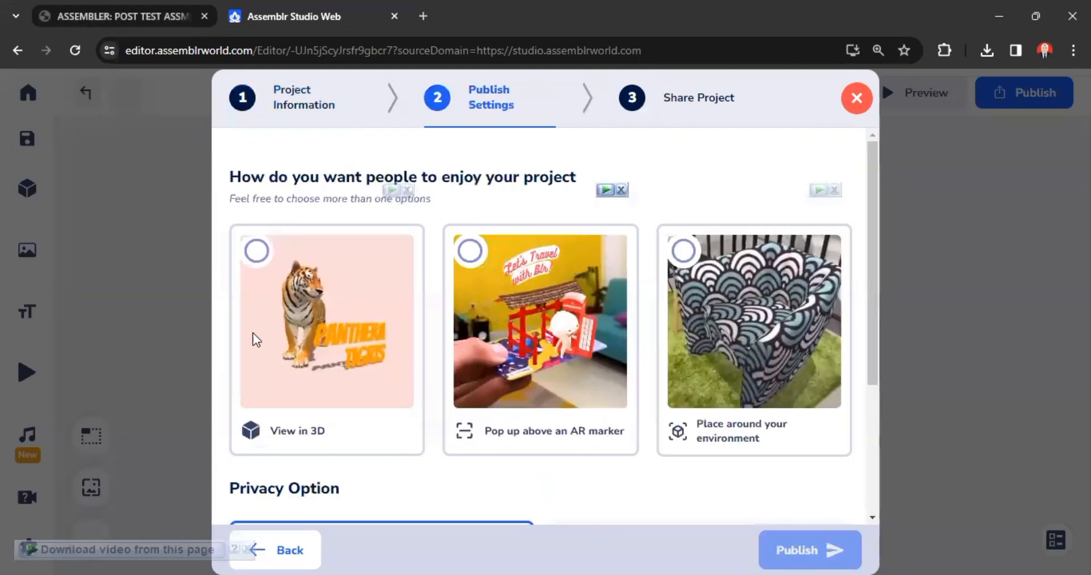
# Step: Enable View in 3D, Pop up above an AR marker, and Place around your environment with Real-world scale on
pyautogui.scroll(-3, 343, 395)
pyautogui.scroll(2, 339, 321)
pyautogui.scroll(1, 339, 321)
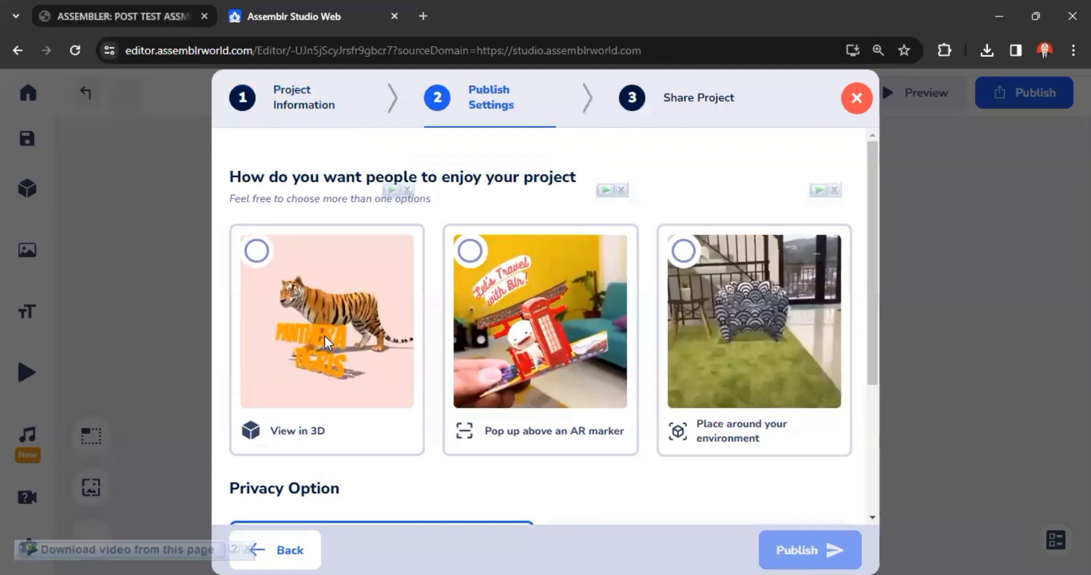
pyautogui.click(307, 435)
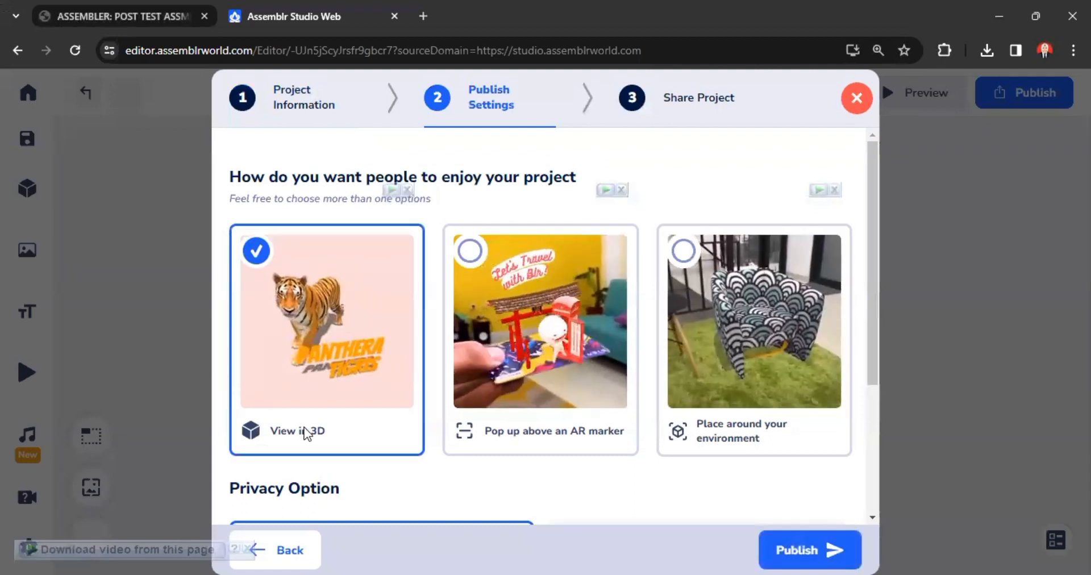
pyautogui.click(540, 439)
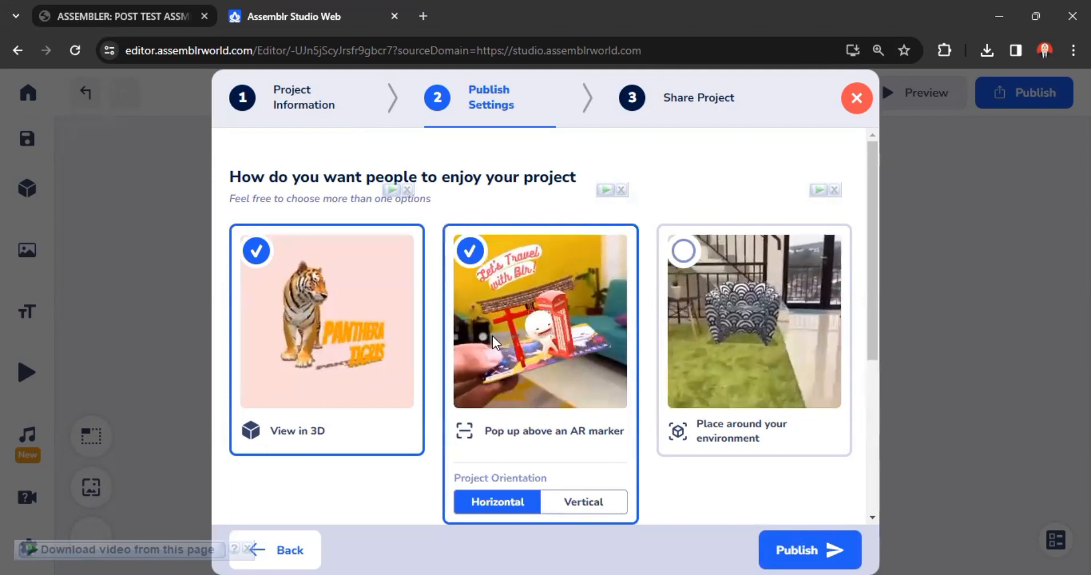
pyautogui.click(800, 434)
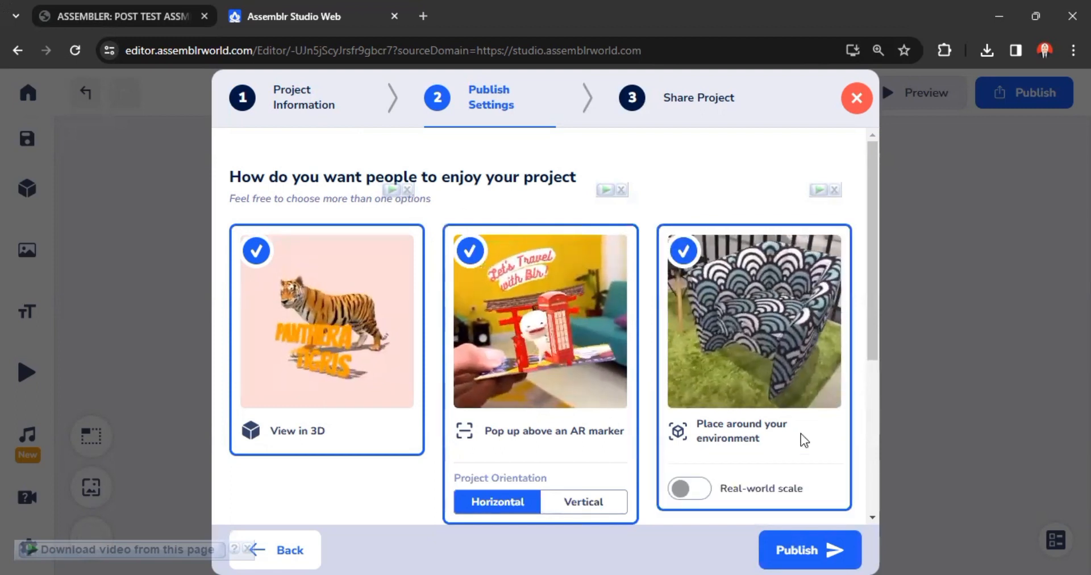
pyautogui.scroll(-3, 695, 330)
pyautogui.click(688, 329)
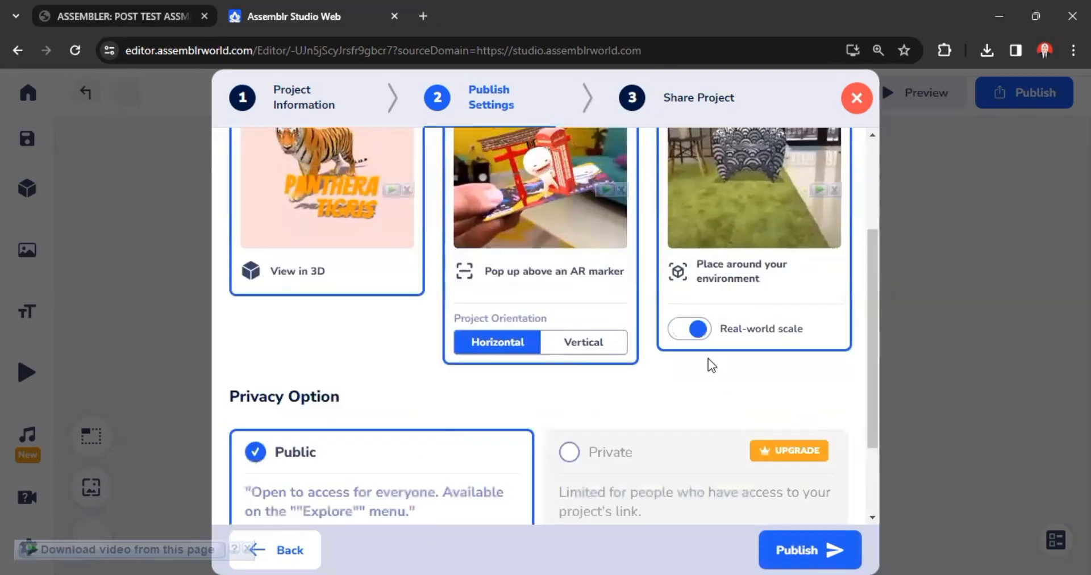
# Step: Publish the project with the Public privacy option, dismiss the QR code result, and choose to download its marker
pyautogui.scroll(-2, 708, 362)
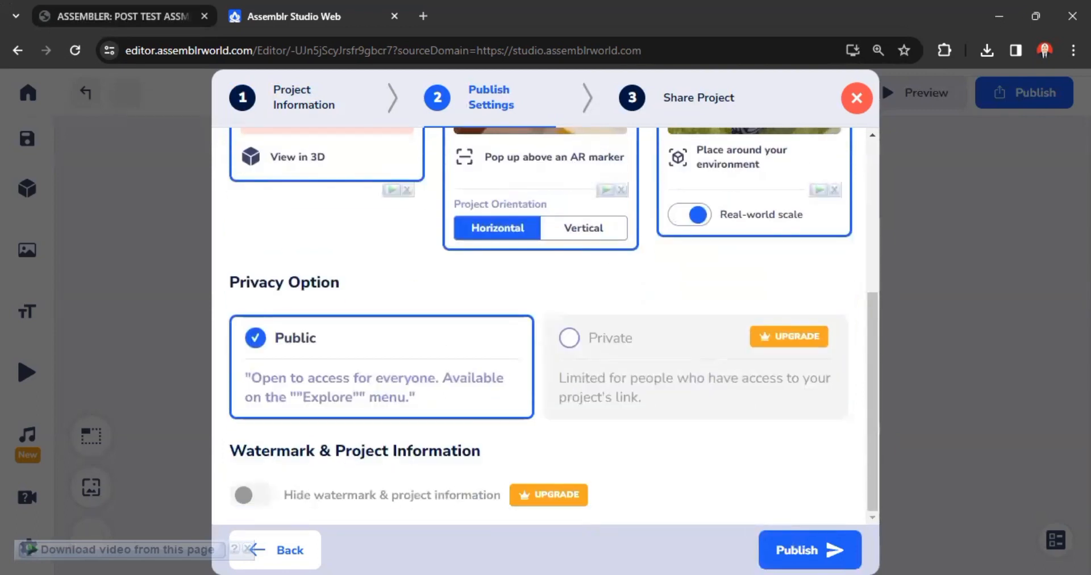
pyautogui.click(825, 552)
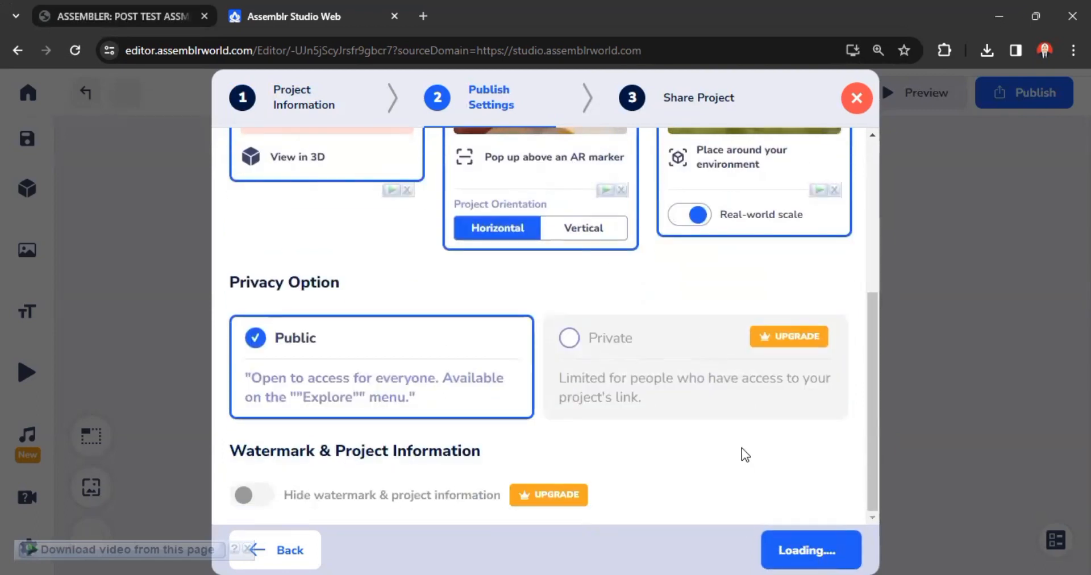
pyautogui.scroll(4, 741, 448)
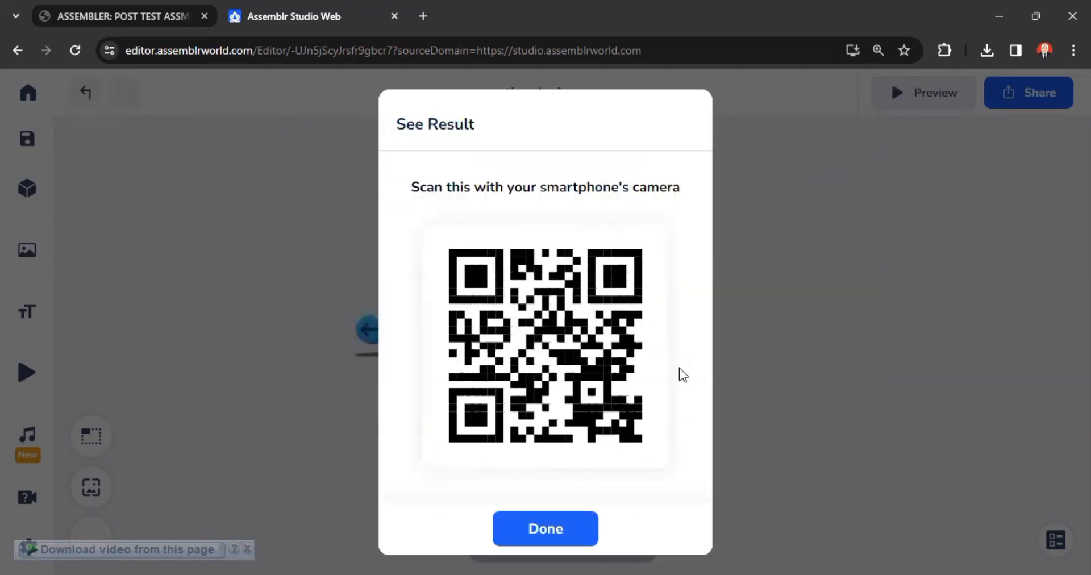
pyautogui.click(588, 528)
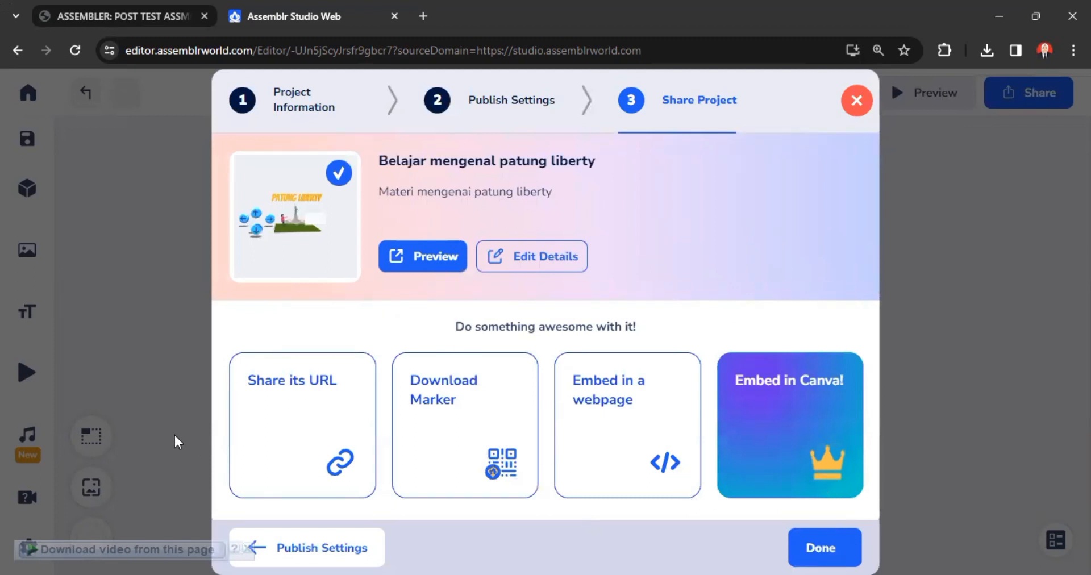
pyautogui.click(500, 445)
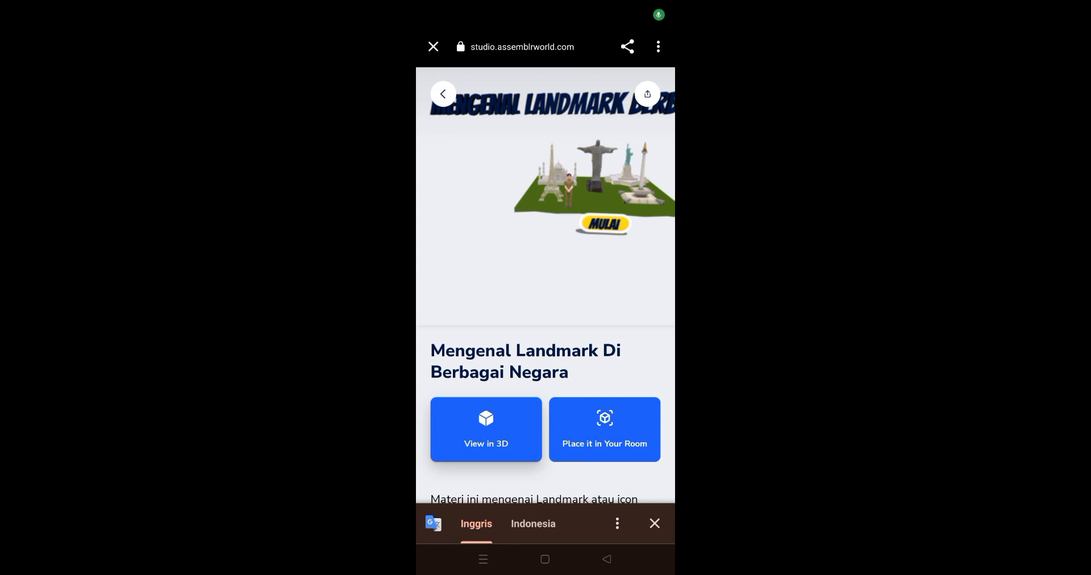
# Step: On the phone, look over the published "Mengenal Landmark Di Berbagai Negara" page and open the project in 3D view
pyautogui.moveTo(651, 361)
pyautogui.mouseDown()
pyautogui.moveTo(653, 330)
pyautogui.moveTo(653, 358)
pyautogui.mouseUp()
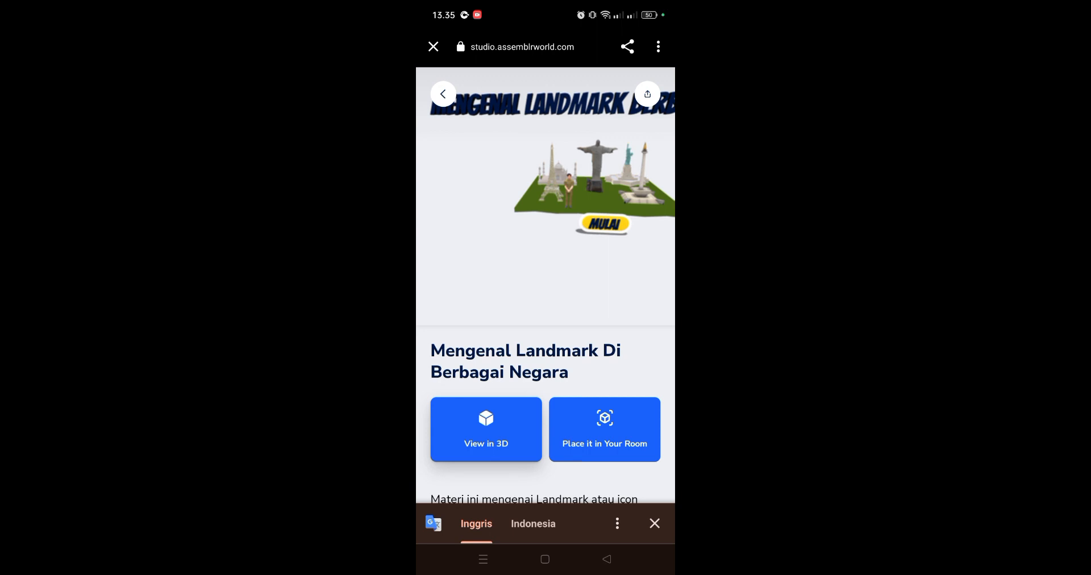
pyautogui.scroll(-2, 545, 284)
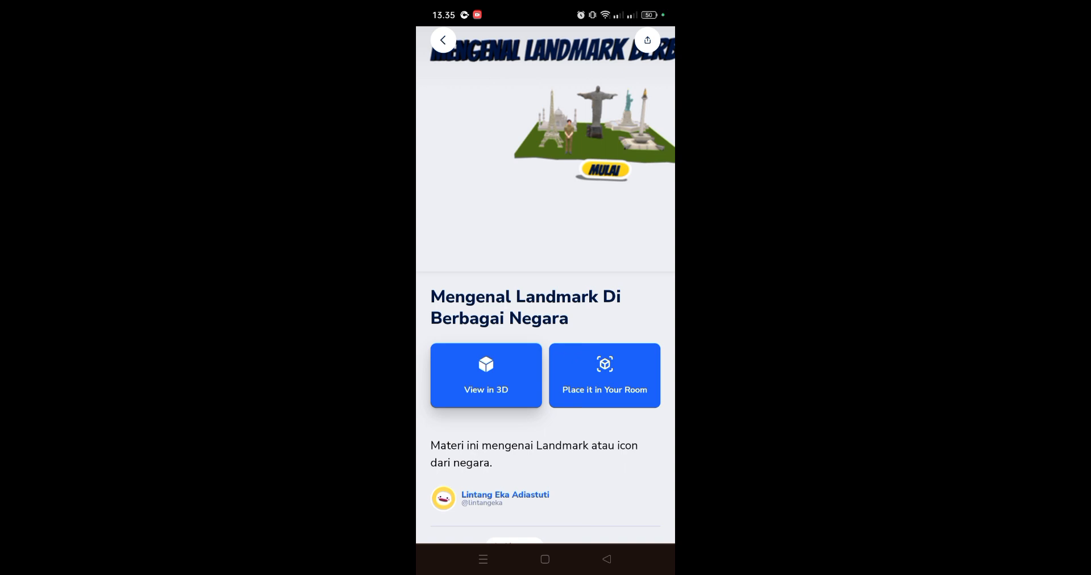
pyautogui.click(471, 374)
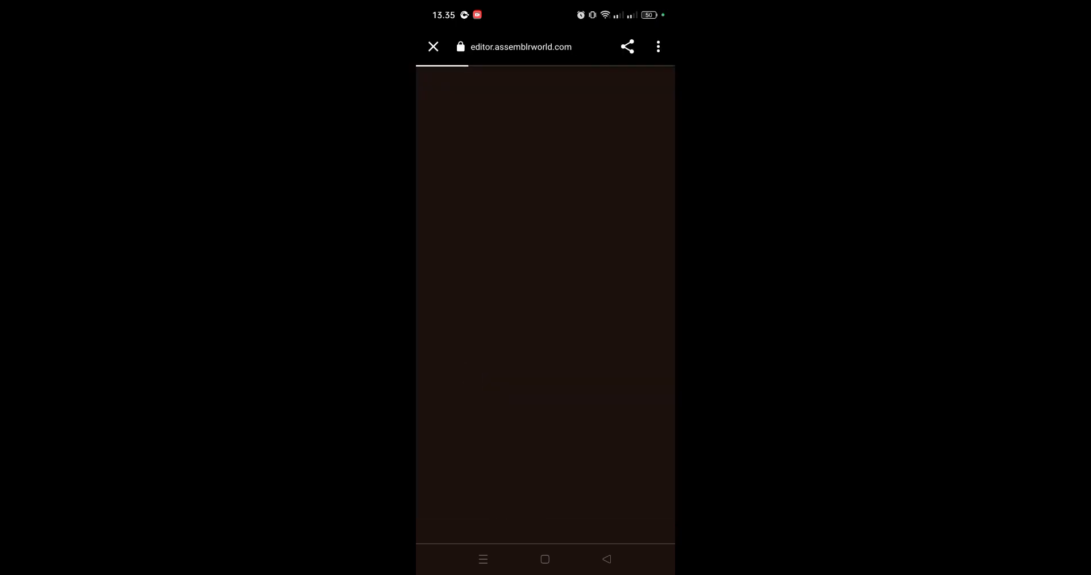
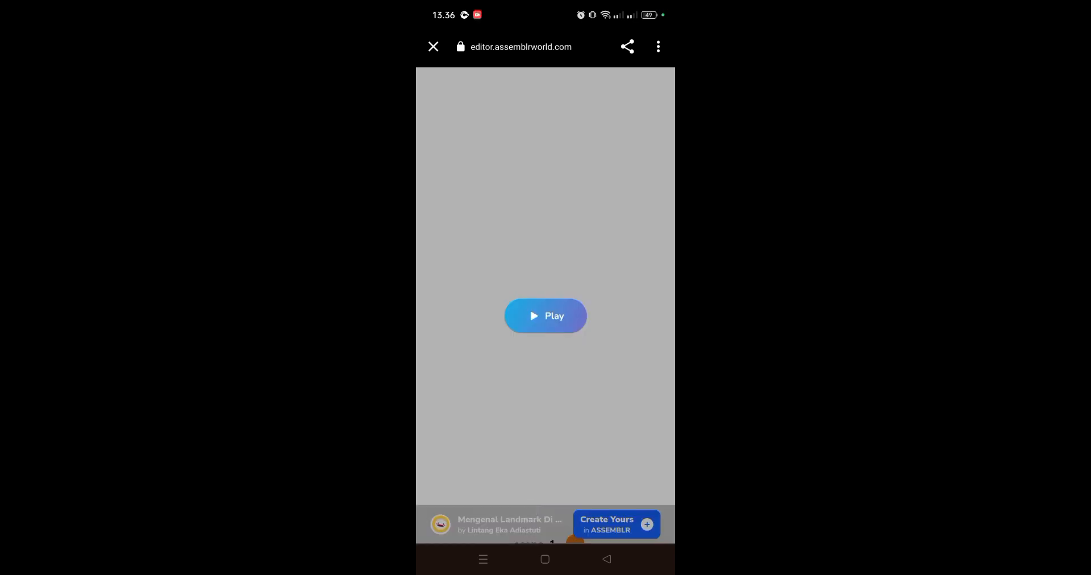
# Step: Play the published landmark project and start it from the opening scene with MULAI
pyautogui.moveTo(596, 384); pyautogui.dragTo(603, 369)
pyautogui.click(552, 318)
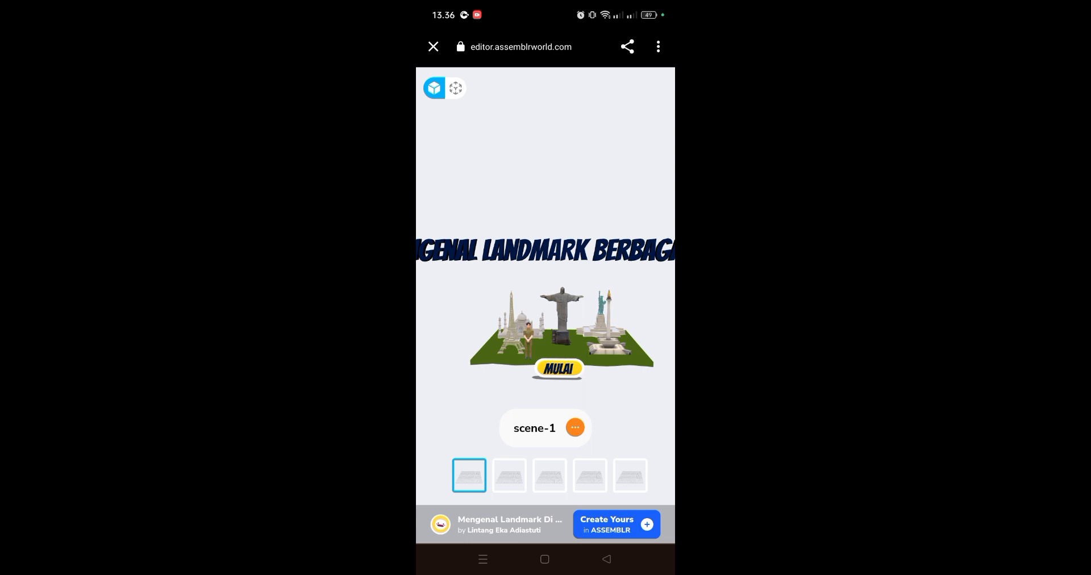
pyautogui.click(559, 369)
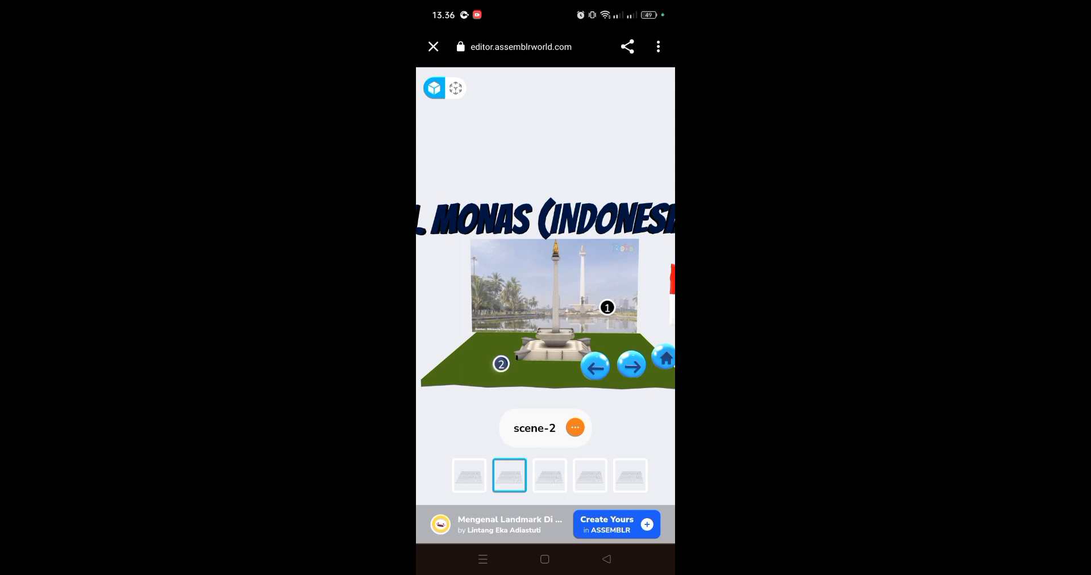
# Step: Open the numbered annotations 2 and 1 in the Monas scene to read their descriptions, and close both again
pyautogui.click(500, 364)
pyautogui.moveTo(484, 383); pyautogui.dragTo(484, 362)
pyautogui.scroll(-3, 566, 327)
pyautogui.scroll(-5, 565, 327)
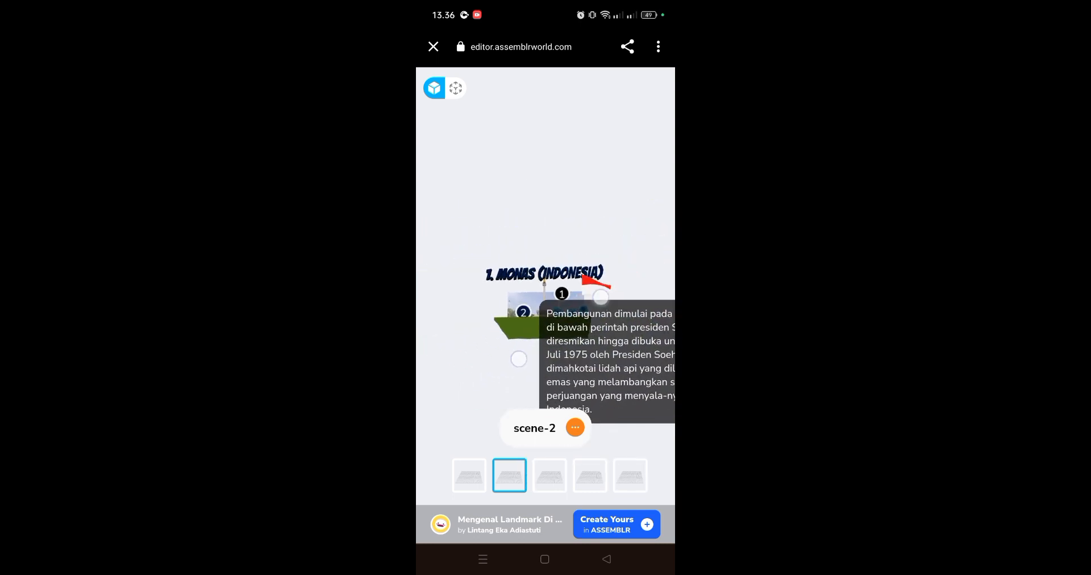
pyautogui.moveTo(537, 343); pyautogui.dragTo(659, 290)
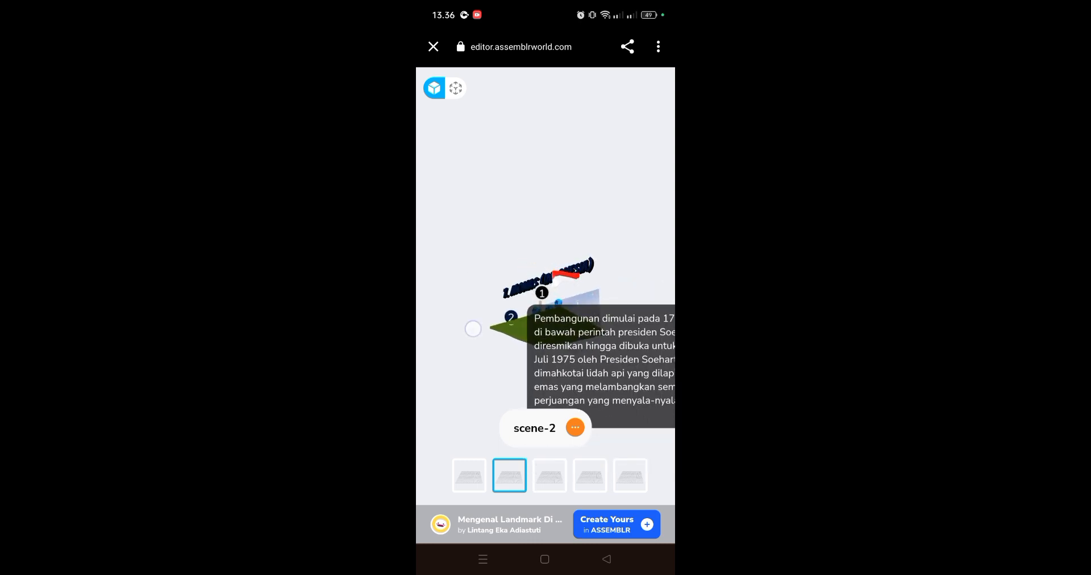
pyautogui.moveTo(473, 327); pyautogui.dragTo(512, 353)
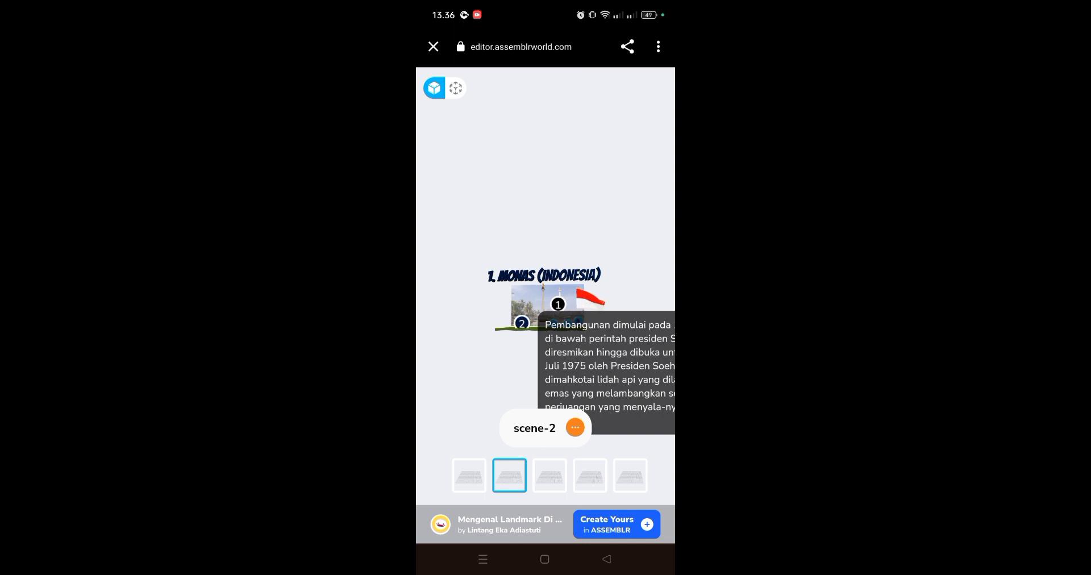
pyautogui.scroll(4, 556, 318)
pyautogui.click(586, 306)
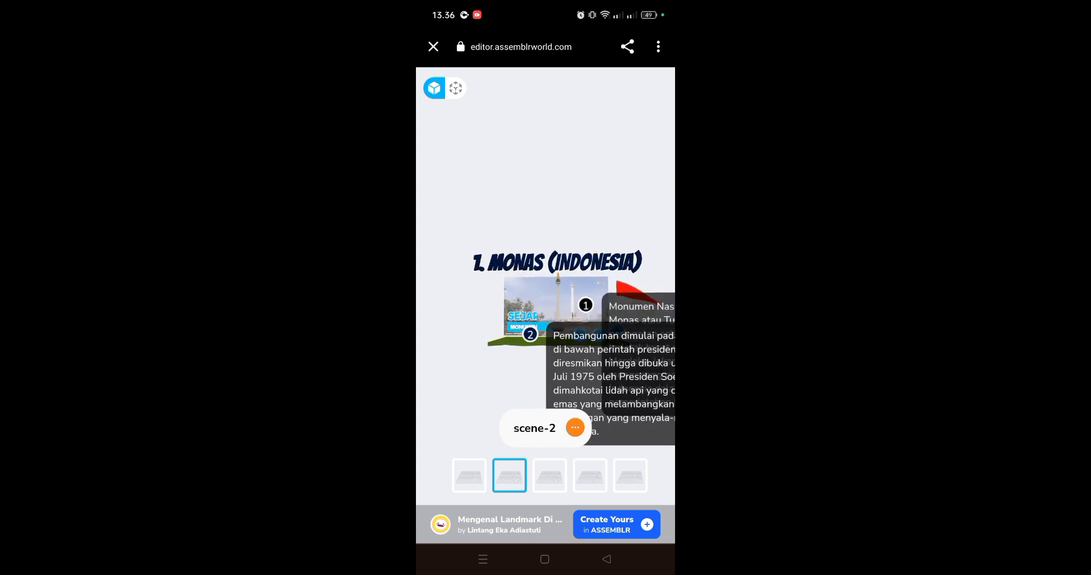
pyautogui.click(530, 334)
pyautogui.click(586, 305)
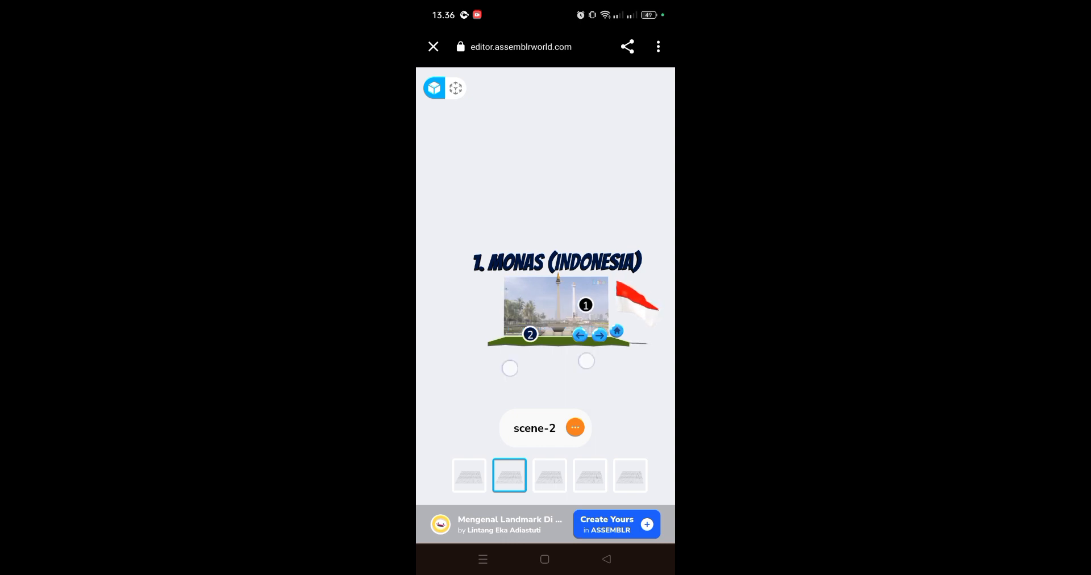
# Step: Examine the Monas model and its background video from several angles and distances, lowering the phone's volume
pyautogui.scroll(5, 546, 307)
pyautogui.scroll(-5, 543, 368)
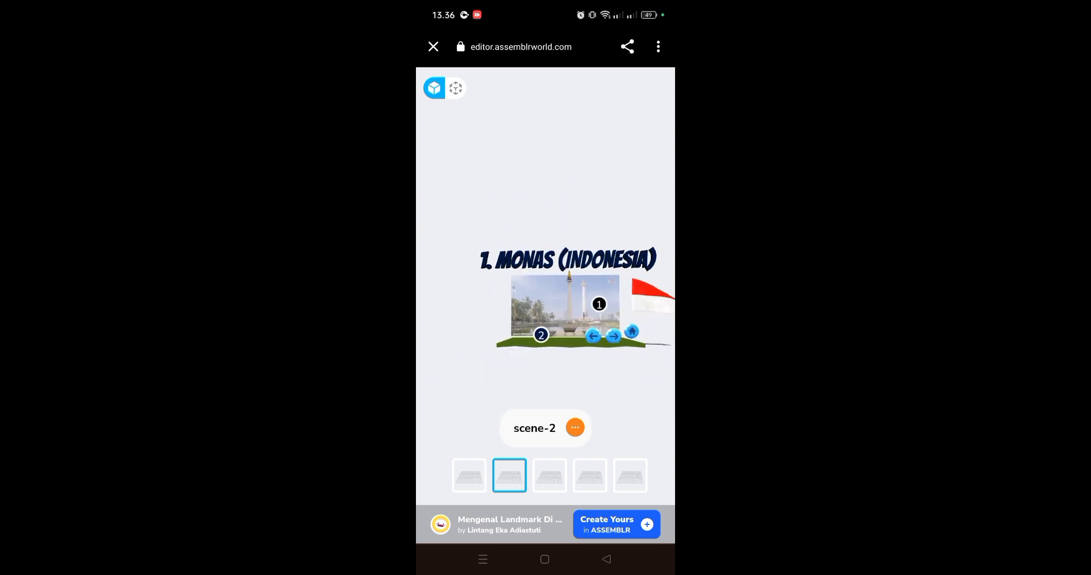
pyautogui.moveTo(642, 364); pyautogui.dragTo(614, 364)
pyautogui.scroll(3, 572, 354)
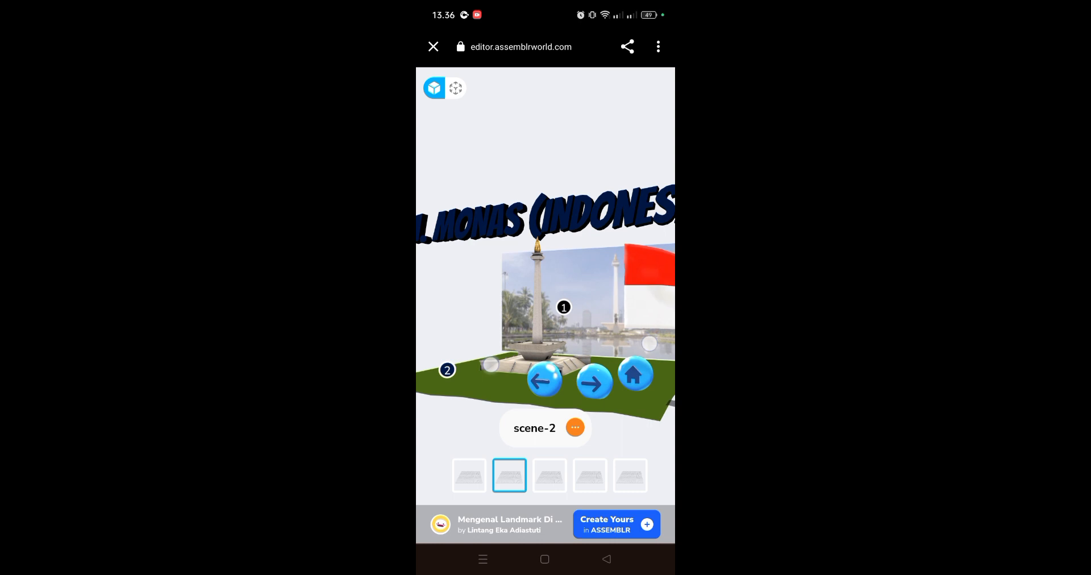
pyautogui.scroll(-2, 570, 353)
pyautogui.moveTo(550, 367); pyautogui.dragTo(653, 365)
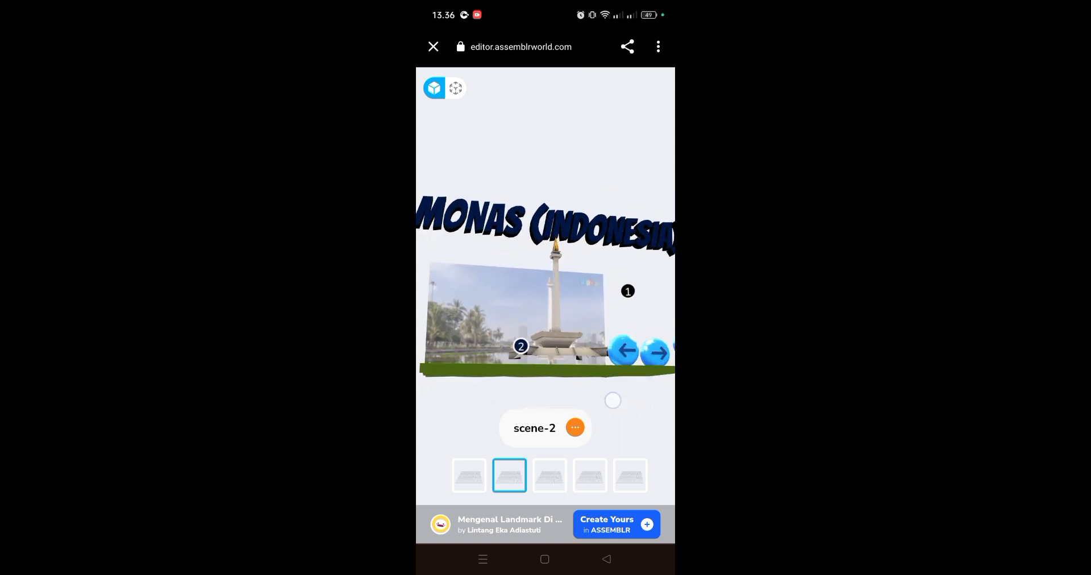
pyautogui.moveTo(612, 397); pyautogui.dragTo(604, 446)
pyautogui.scroll(-2, 551, 351)
pyautogui.scroll(2, 552, 351)
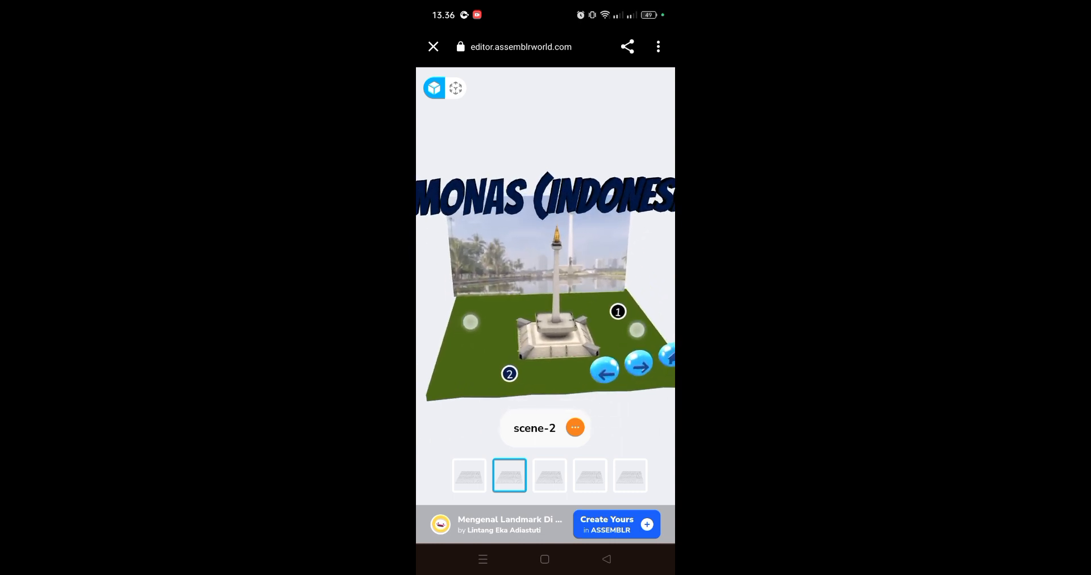
pyautogui.moveTo(602, 363); pyautogui.dragTo(605, 314)
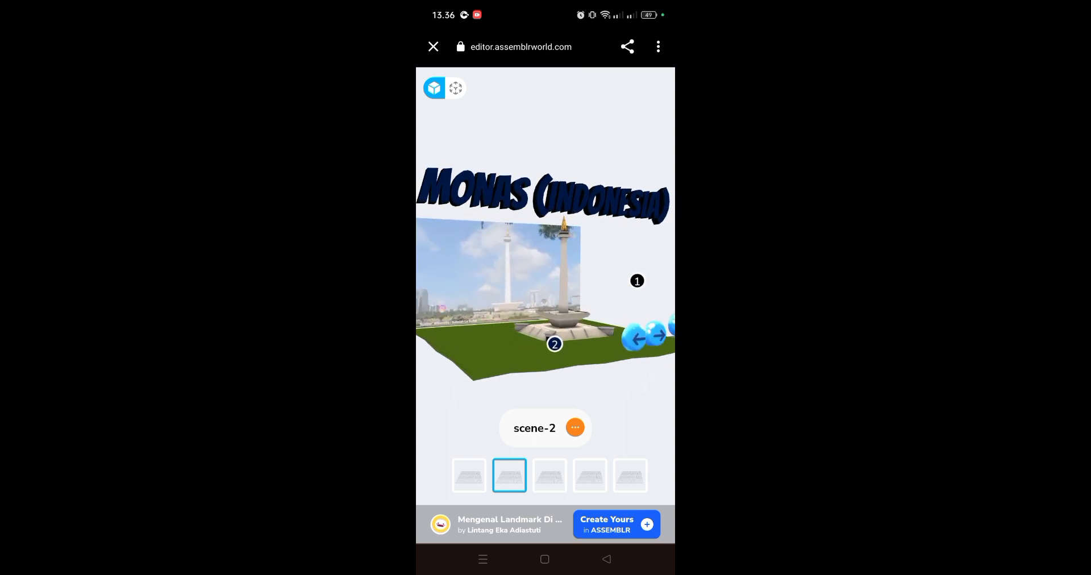
pyautogui.press('XF86AudioLowerVolume')
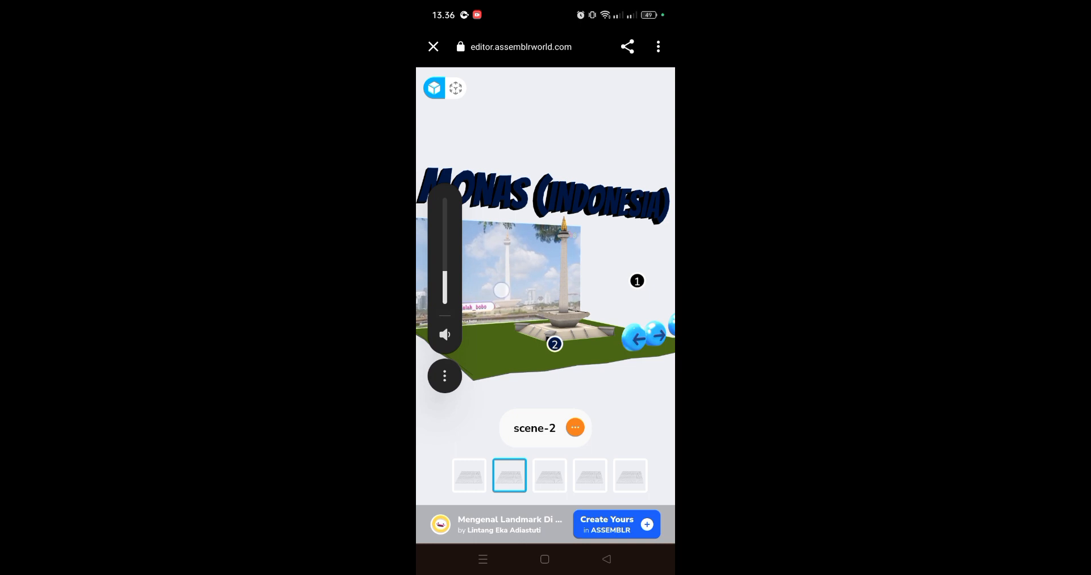
pyautogui.scroll(-3, 546, 363)
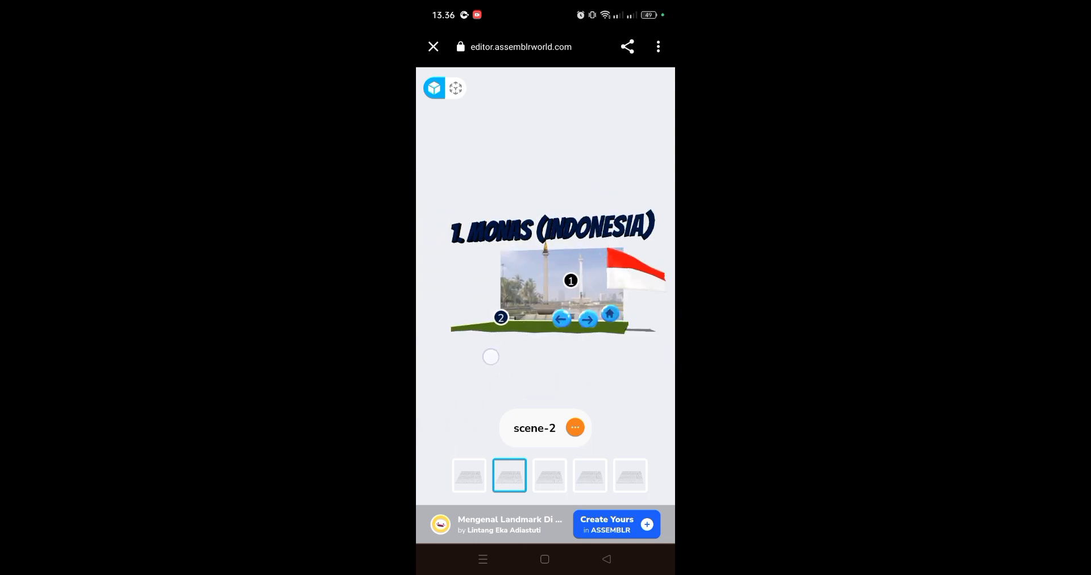
pyautogui.scroll(2, 552, 348)
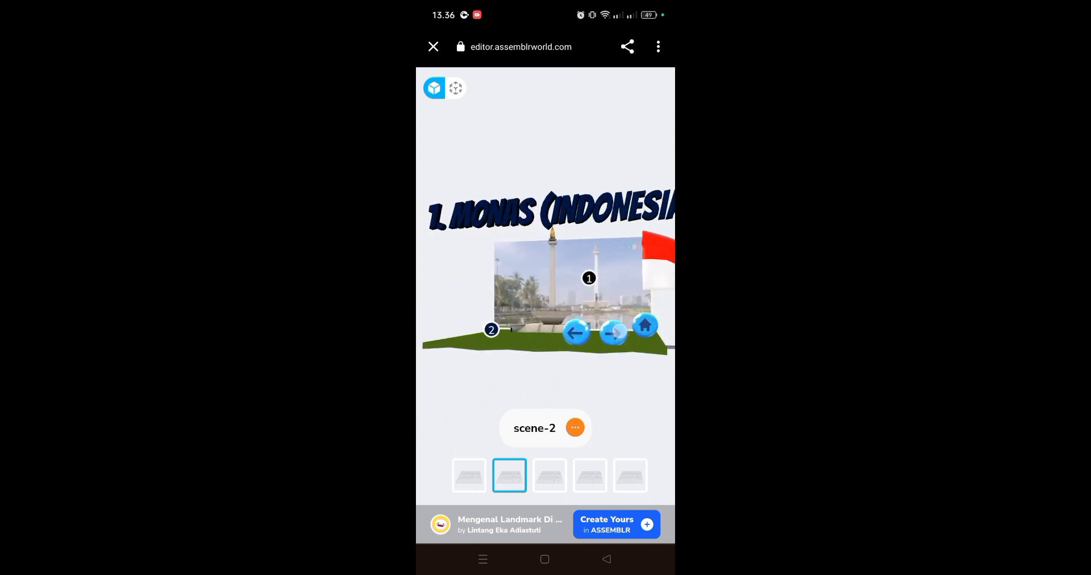
# Step: Advance through the Taj Mahal scene to the Eiffel Tower scene and look at the tower from different angles
pyautogui.click(613, 333)
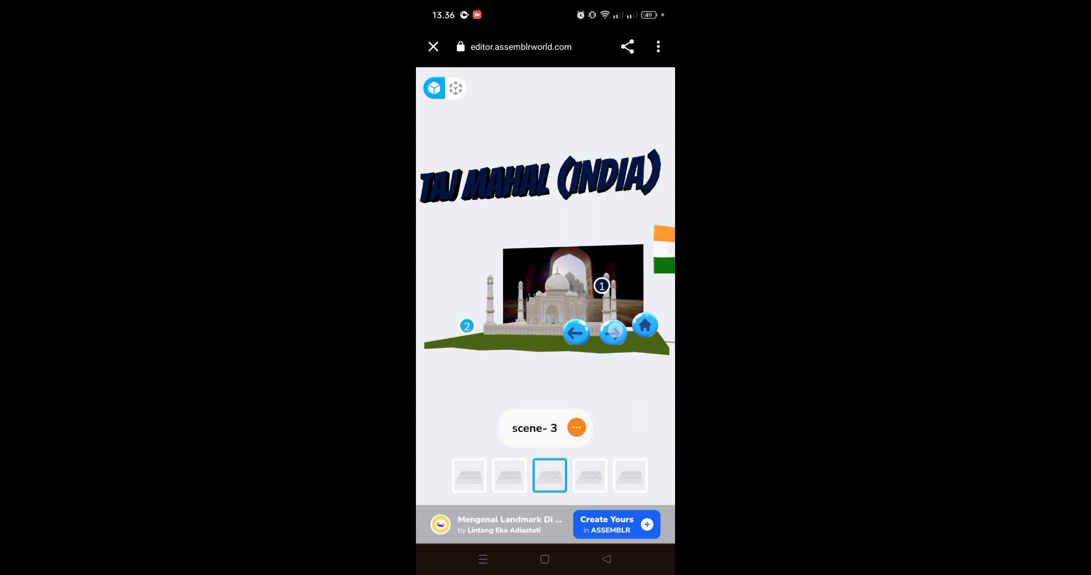
pyautogui.click(614, 333)
pyautogui.click(576, 321)
pyautogui.moveTo(609, 375)
pyautogui.mouseDown()
pyautogui.moveTo(621, 373)
pyautogui.moveTo(556, 385)
pyautogui.moveTo(622, 382)
pyautogui.moveTo(540, 382)
pyautogui.moveTo(640, 364)
pyautogui.moveTo(592, 377)
pyautogui.mouseUp()
pyautogui.click(620, 342)
pyautogui.scroll(-4, 557, 361)
pyautogui.scroll(4, 555, 357)
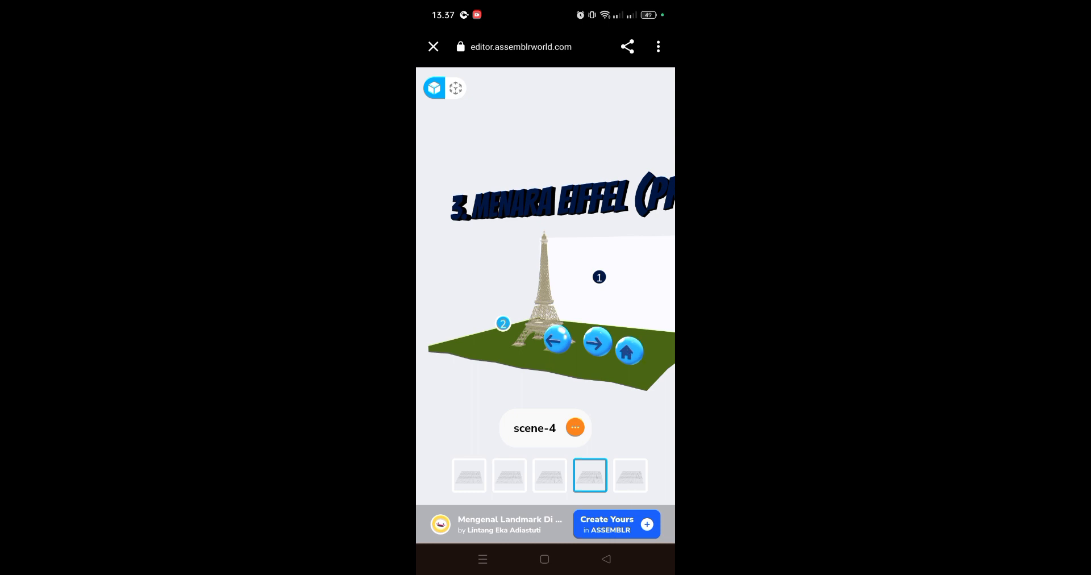
pyautogui.moveTo(594, 375); pyautogui.dragTo(646, 364)
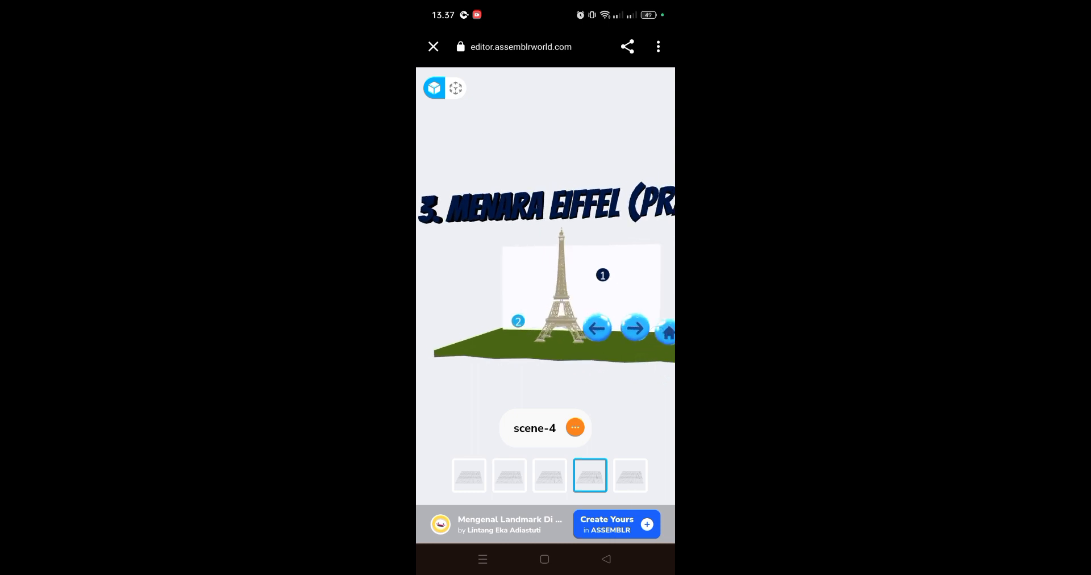
# Step: Go back to the Taj Mahal scene and return to the project's opening scene
pyautogui.click(589, 335)
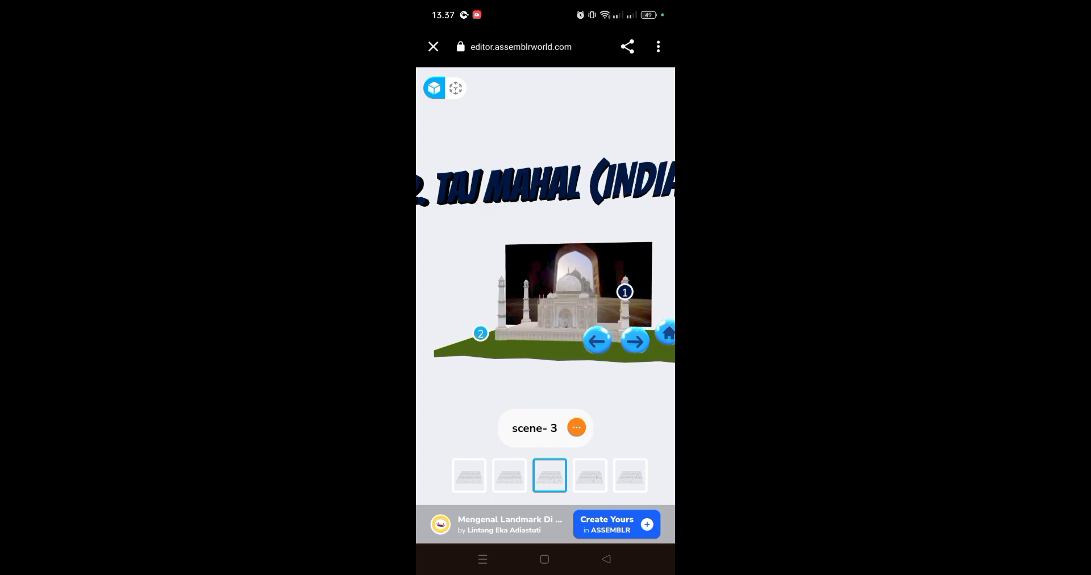
pyautogui.click(667, 335)
pyautogui.moveTo(632, 343); pyautogui.dragTo(619, 356)
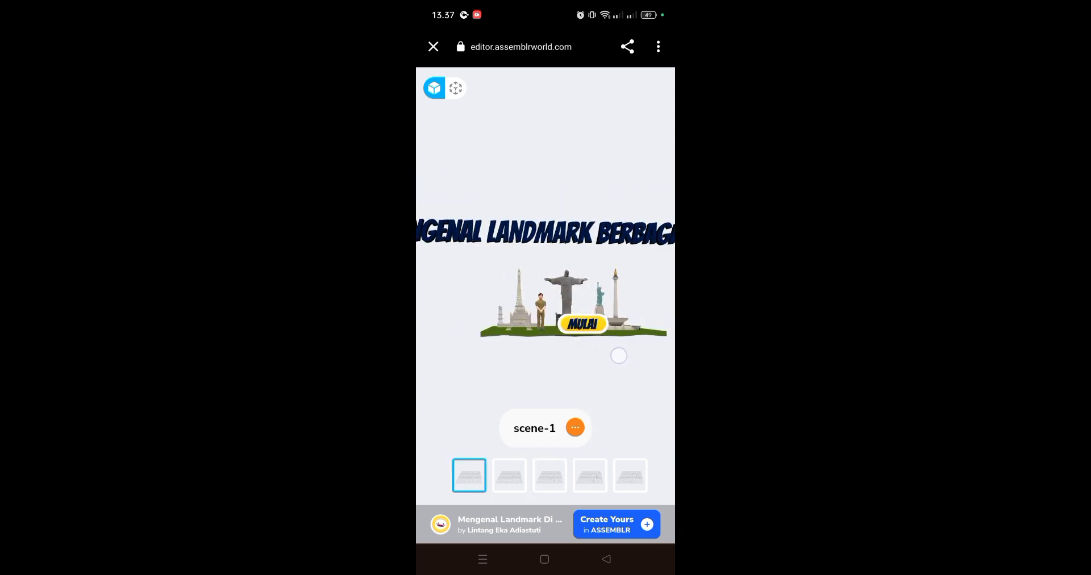